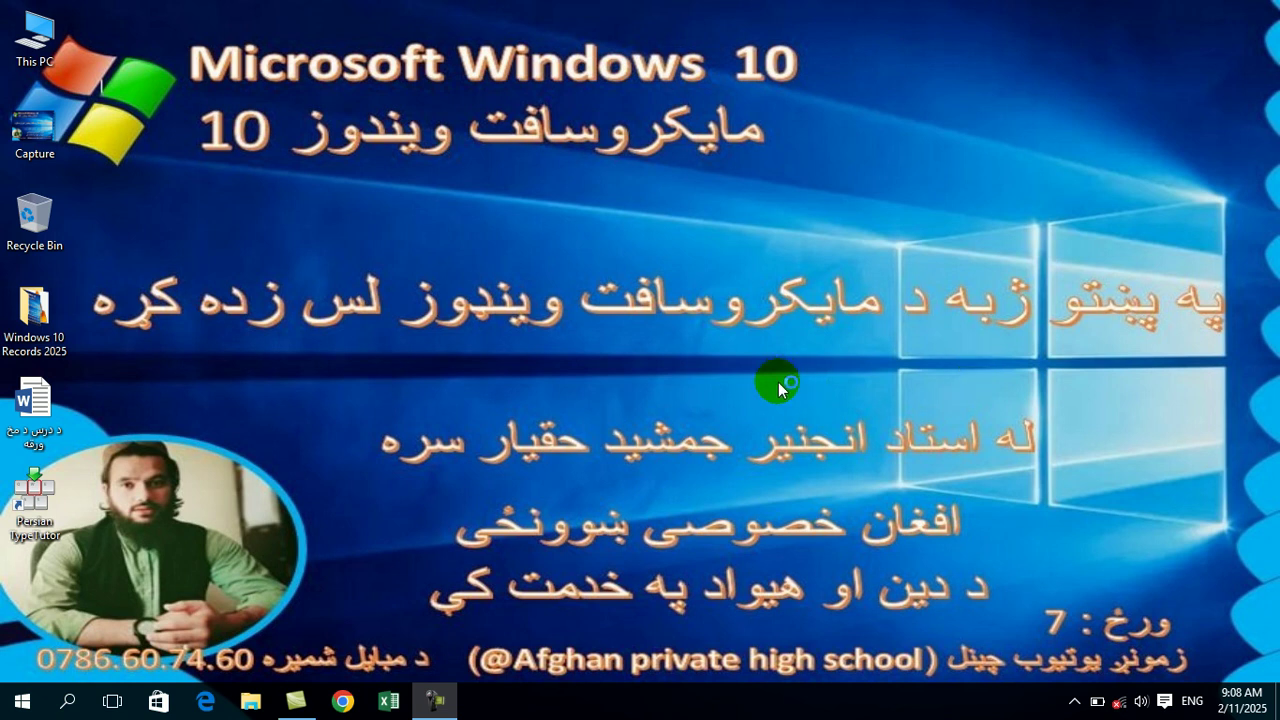
- Launch WordPad from Windows Accessories in the full list of installed apps, and close it again
click(22, 701)
click(57, 662)
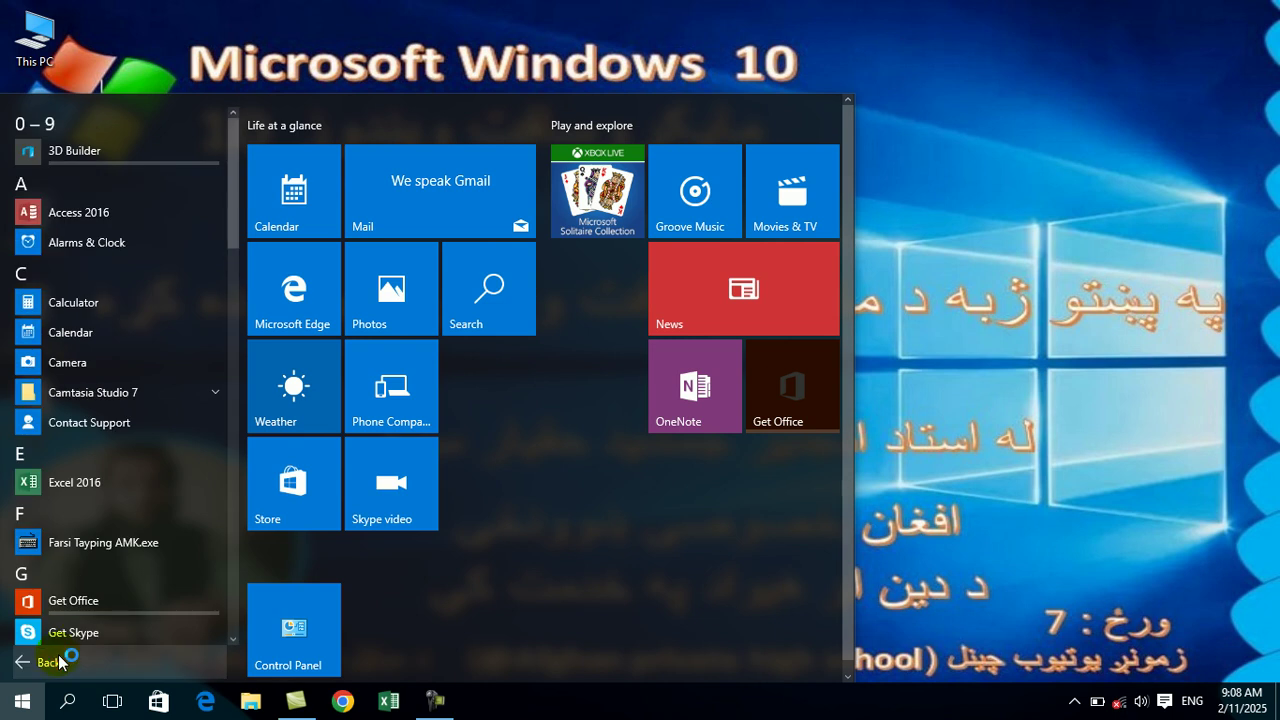
drag(231, 229, 253, 611)
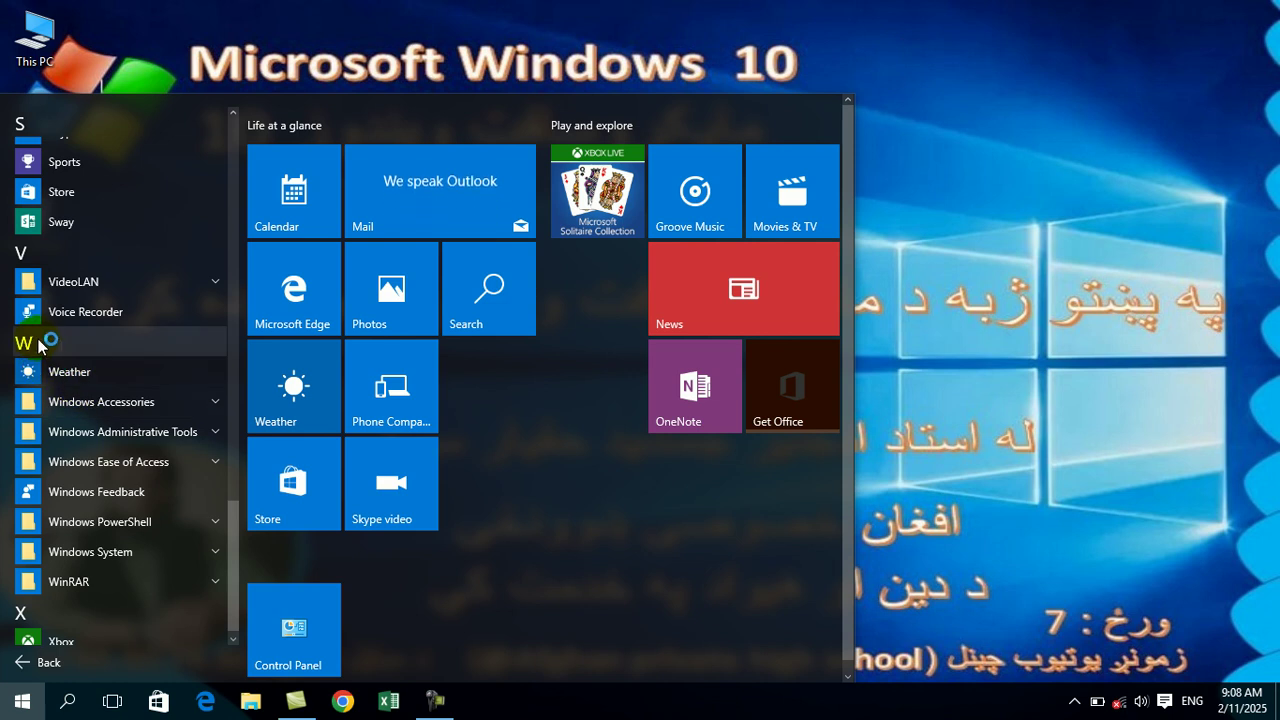
click(187, 403)
drag(228, 474, 241, 529)
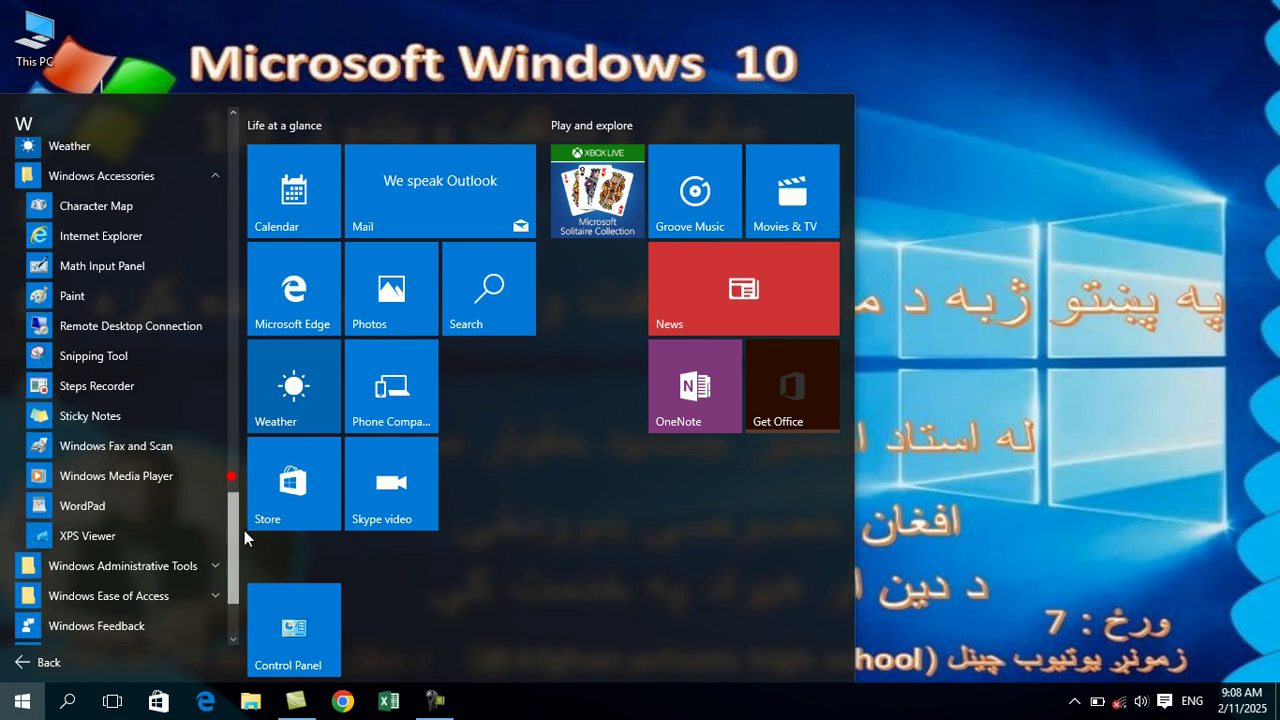
click(100, 476)
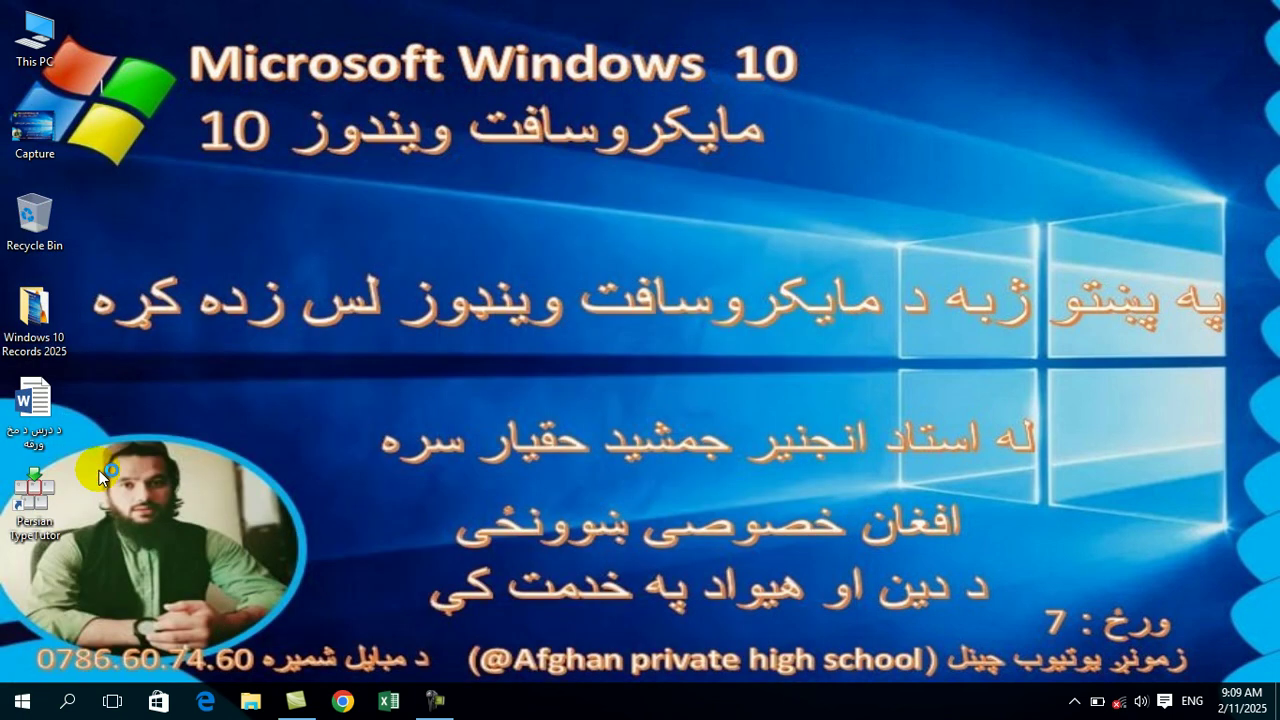
click(1256, 10)
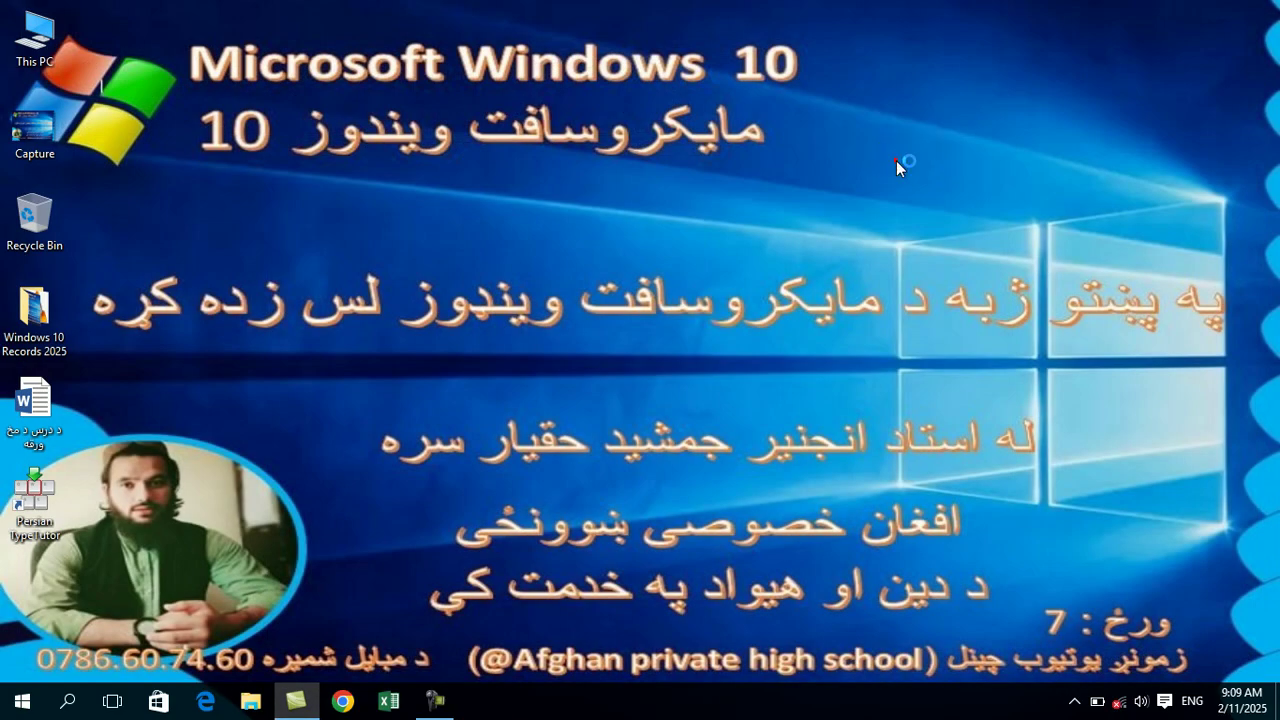
- Launch WordPad through the Run dialog with the command "wordpad", and close its window again
key(super+r)
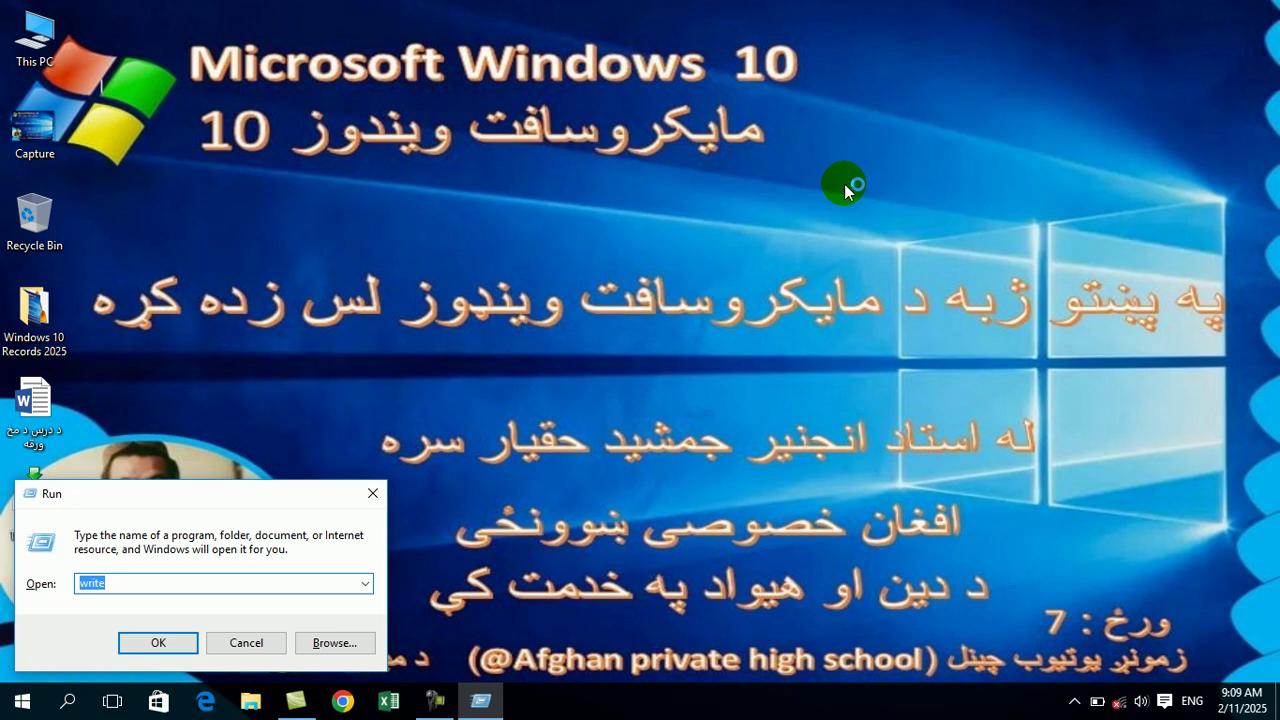
text(wordpad)
key(Return)
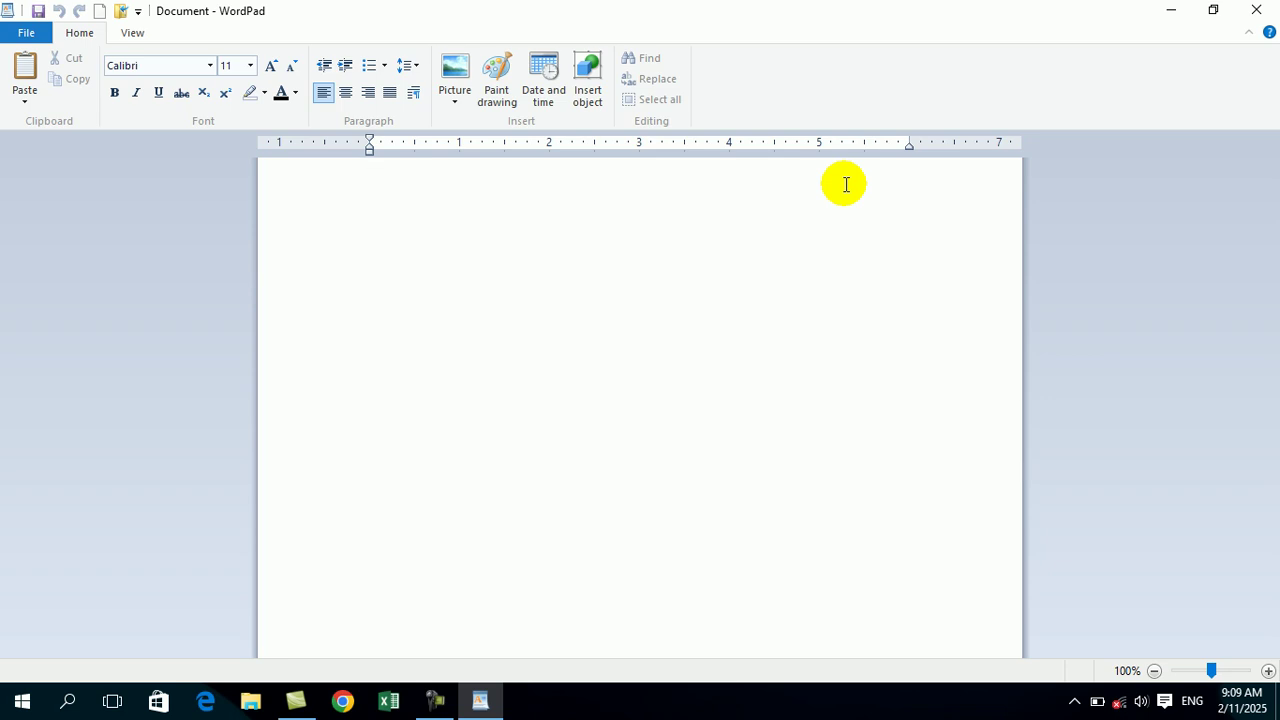
key(alt+F4)
- Launch WordPad through the Run dialog with the command "write", and close its window again
key(super+r)
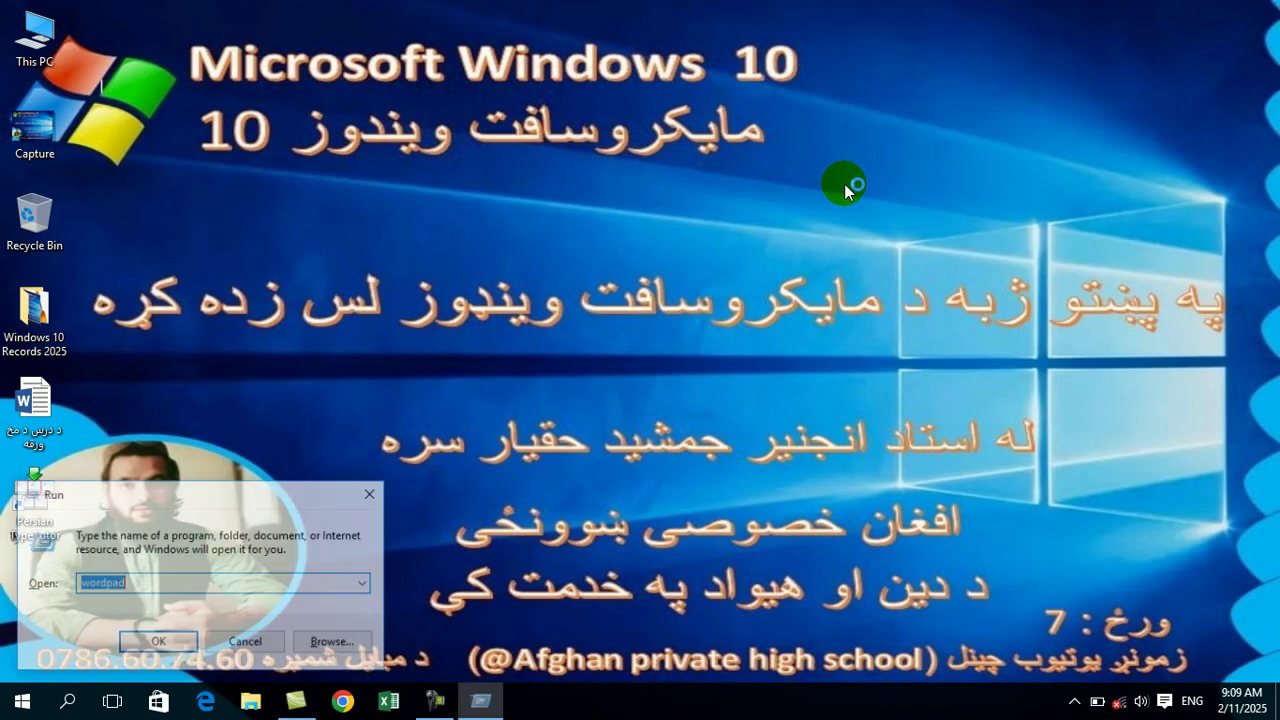
text(w)
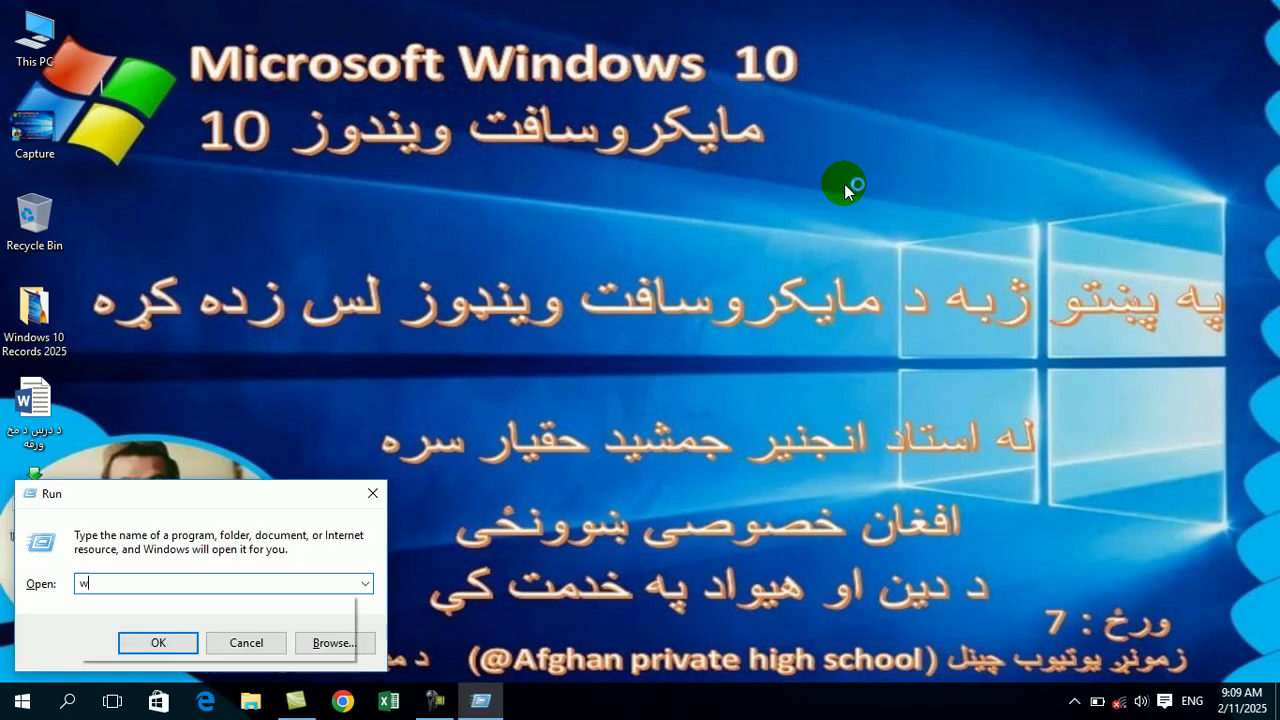
text(rite)
key(Return)
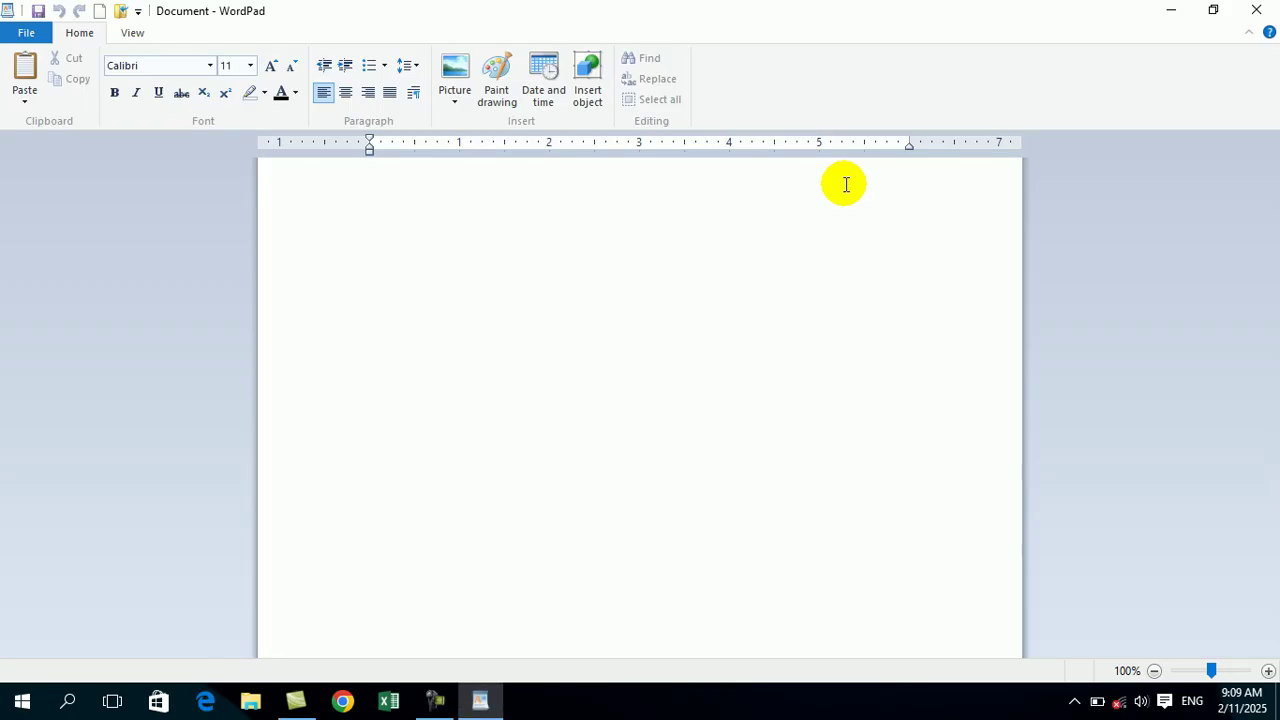
key(alt+F4)
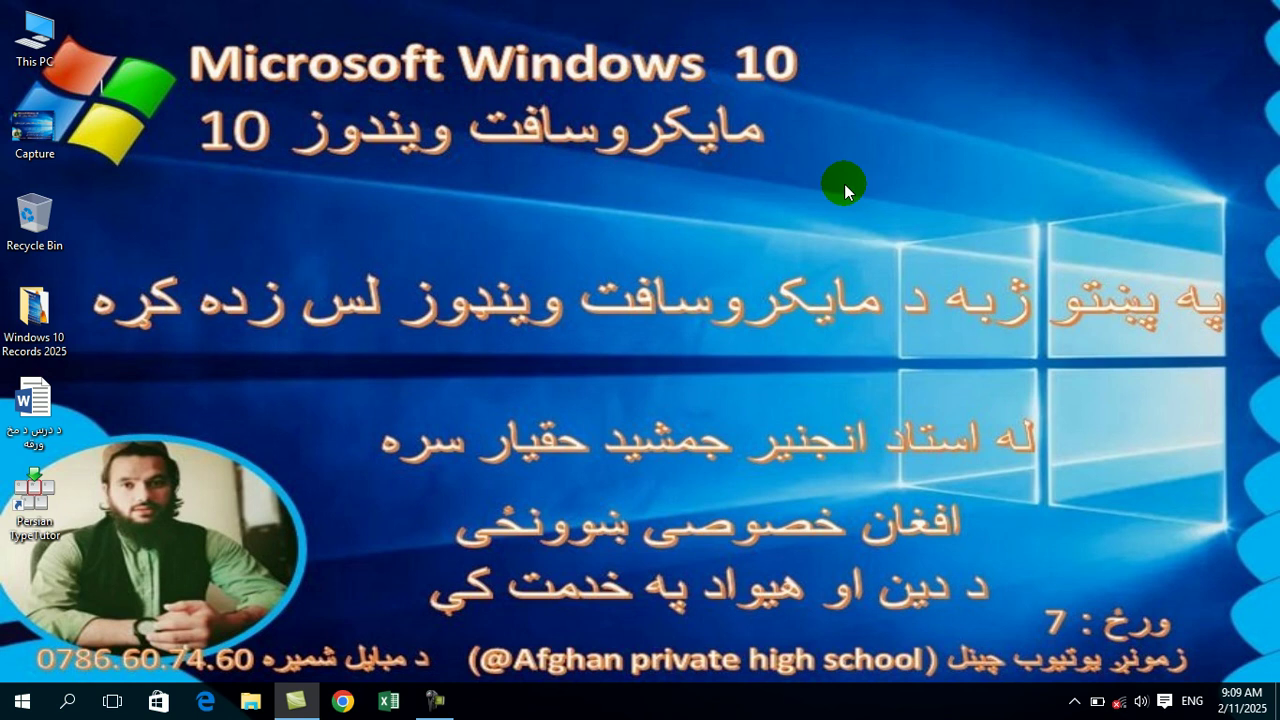
- Reopen WordPad through the Run dialog, zoom the page in to 130%, and bring it back to 110%
key(super+r)
key(Return)
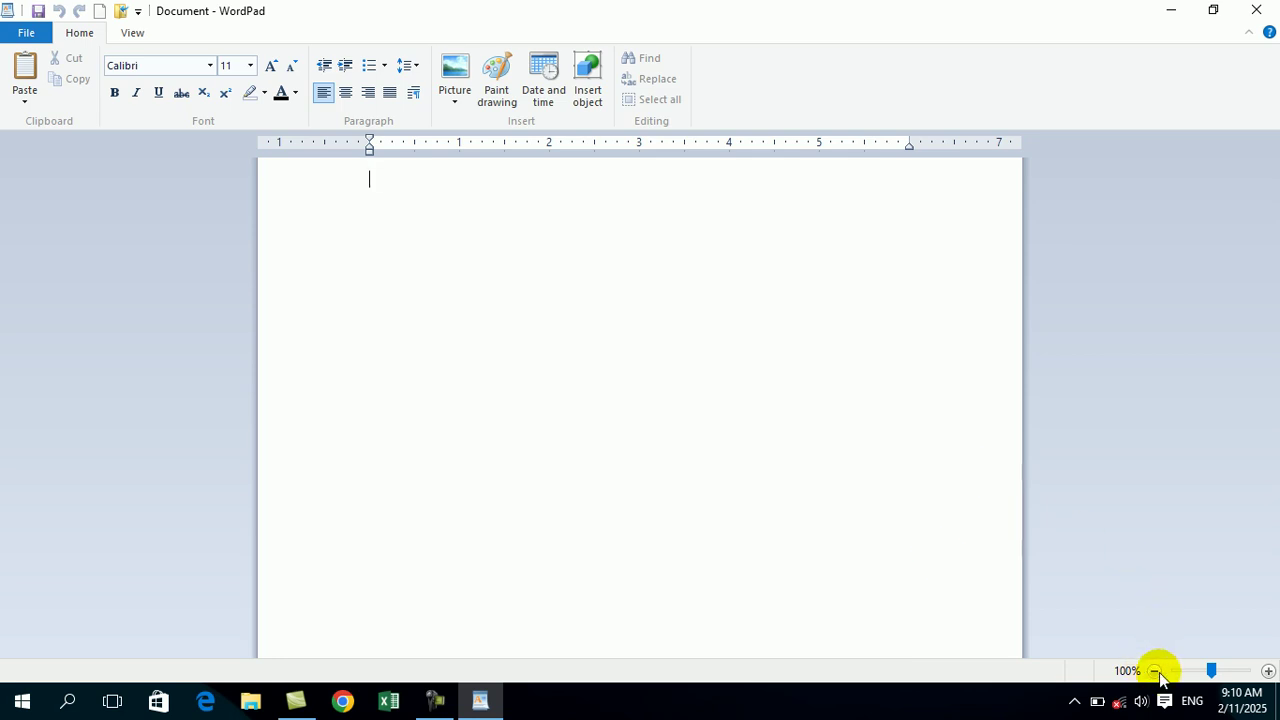
click(1268, 671)
click(1268, 671)
click(1268, 671)
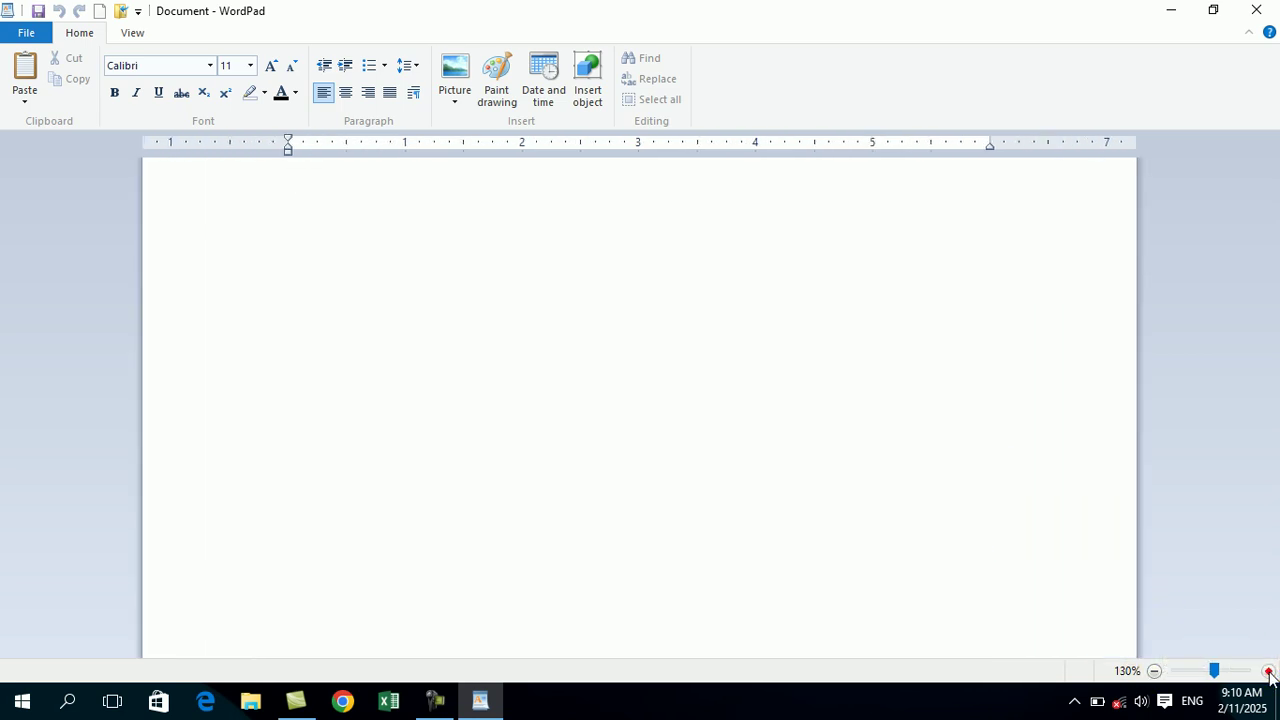
click(1154, 671)
click(1154, 671)
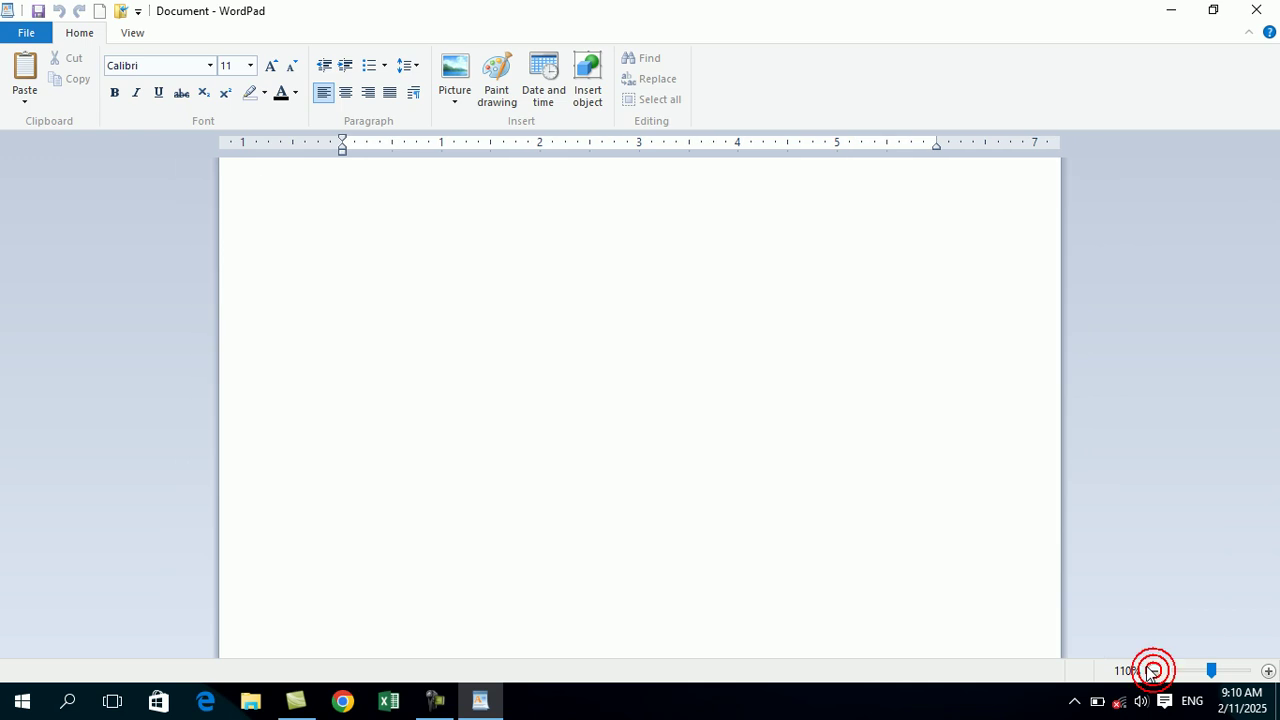
- Write the text "in the name of Allah" in the empty document
click(30, 31)
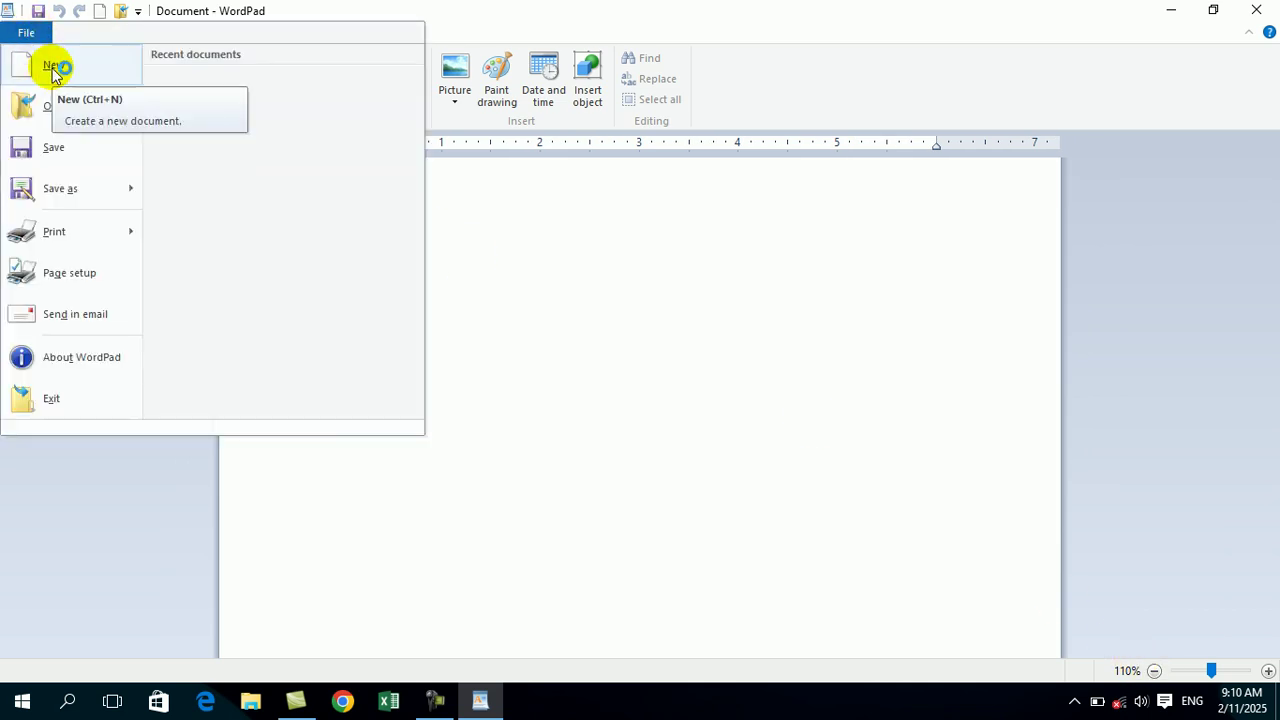
click(710, 306)
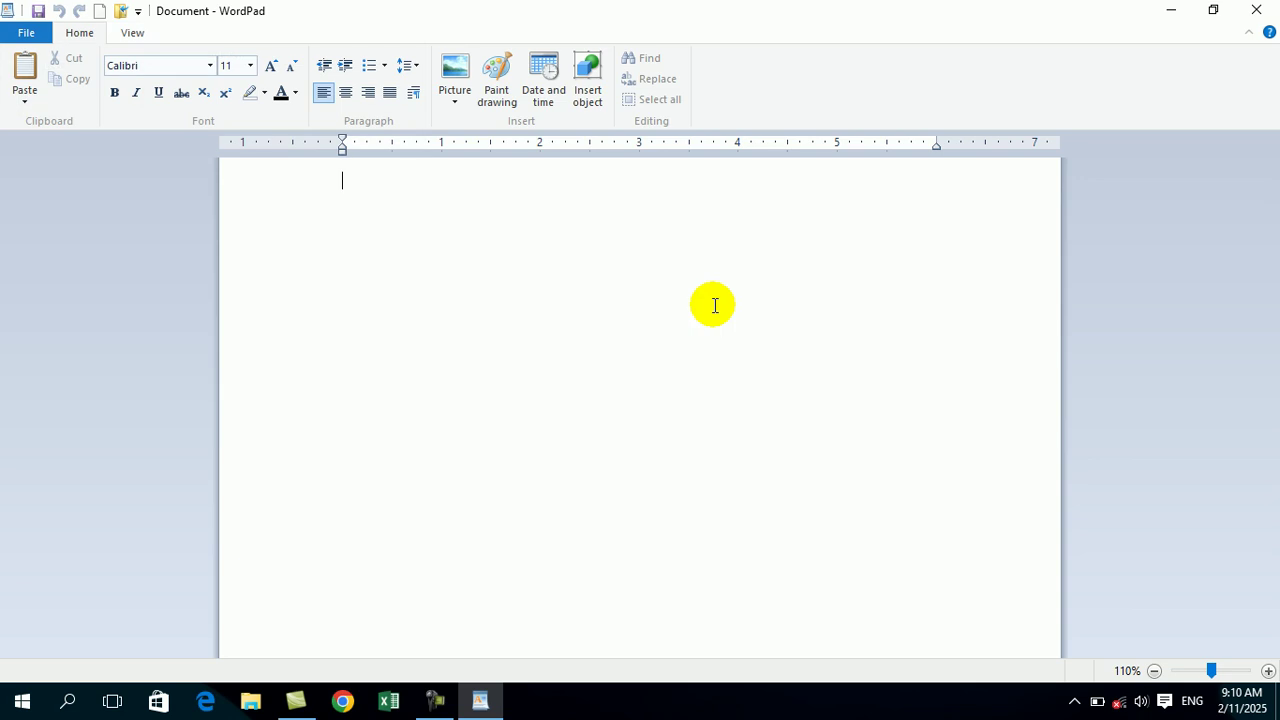
text(I)
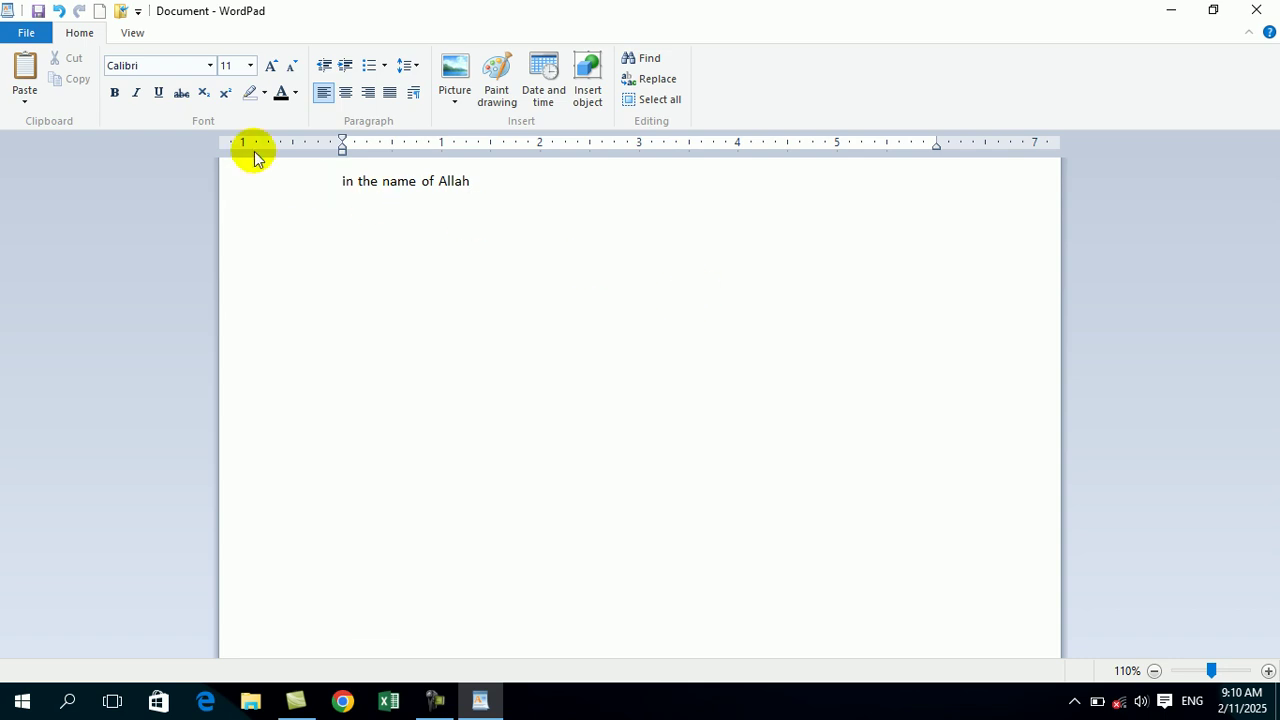
- Create a new blank document and discard the unsaved text of the current one
click(27, 33)
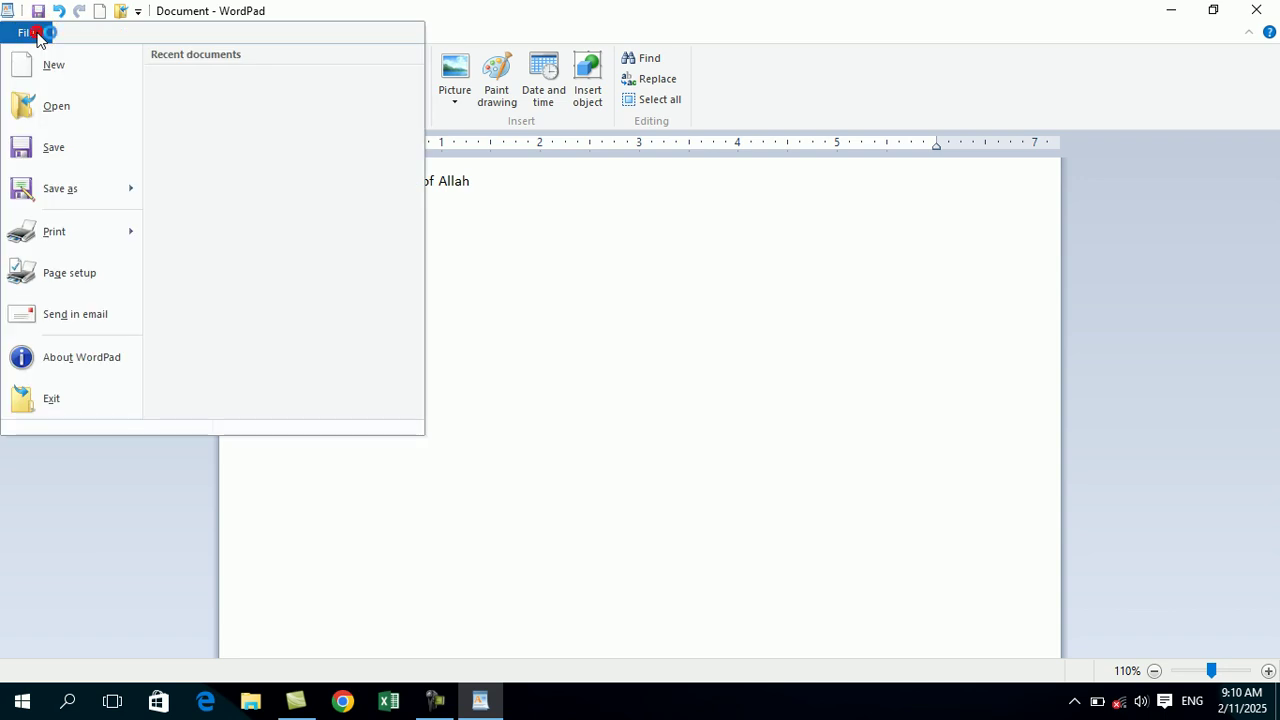
click(78, 66)
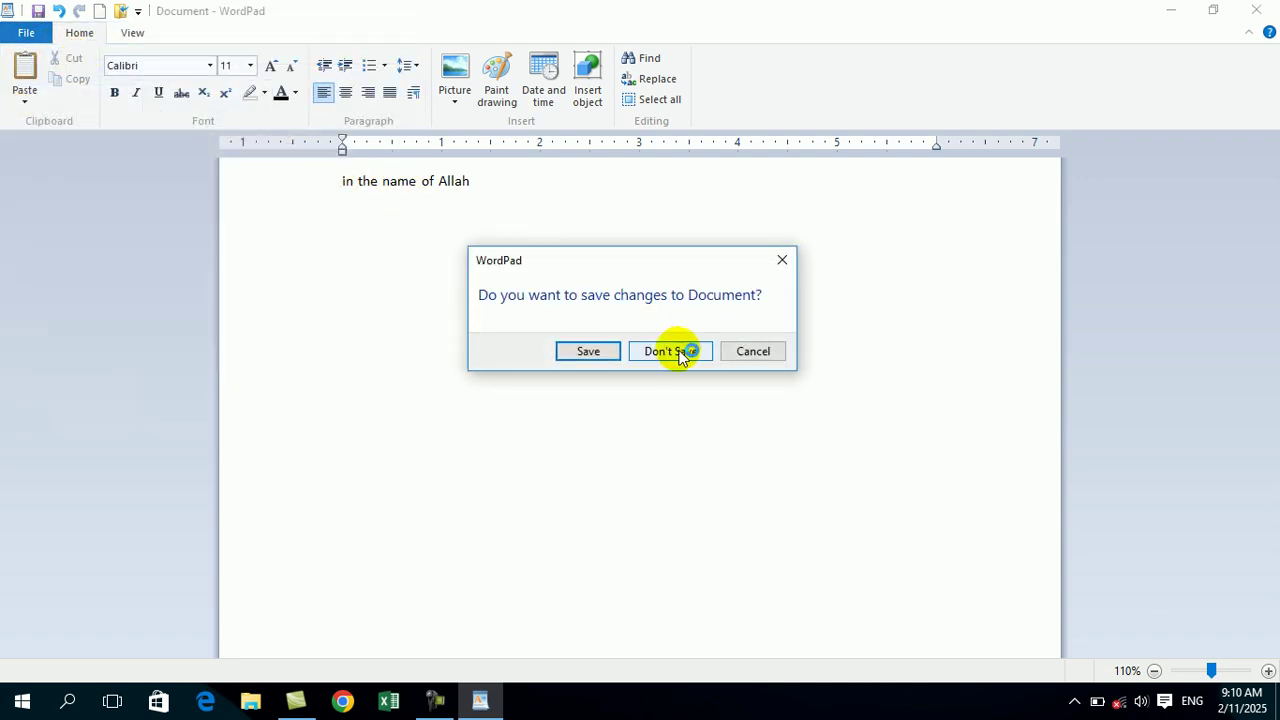
click(678, 350)
- Write the line "i love my country Afghanistan" in the blank document
click(27, 33)
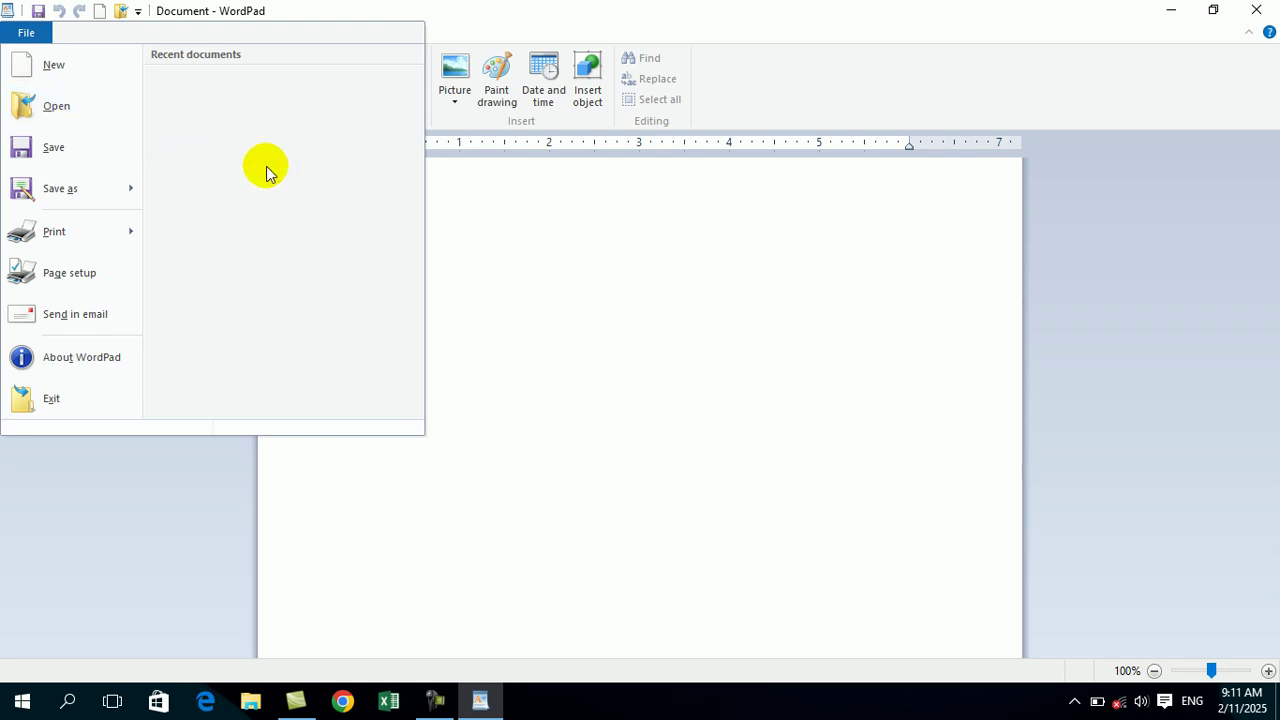
click(86, 106)
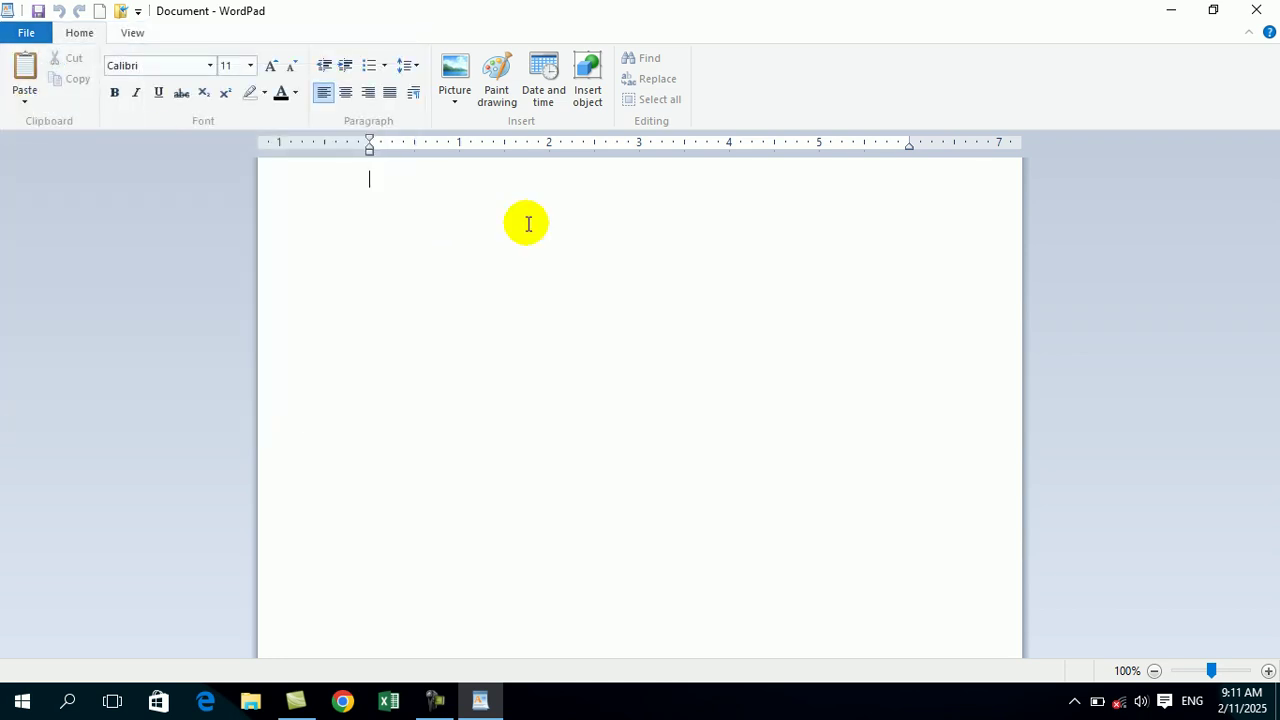
text(i love my country Afghanistan)
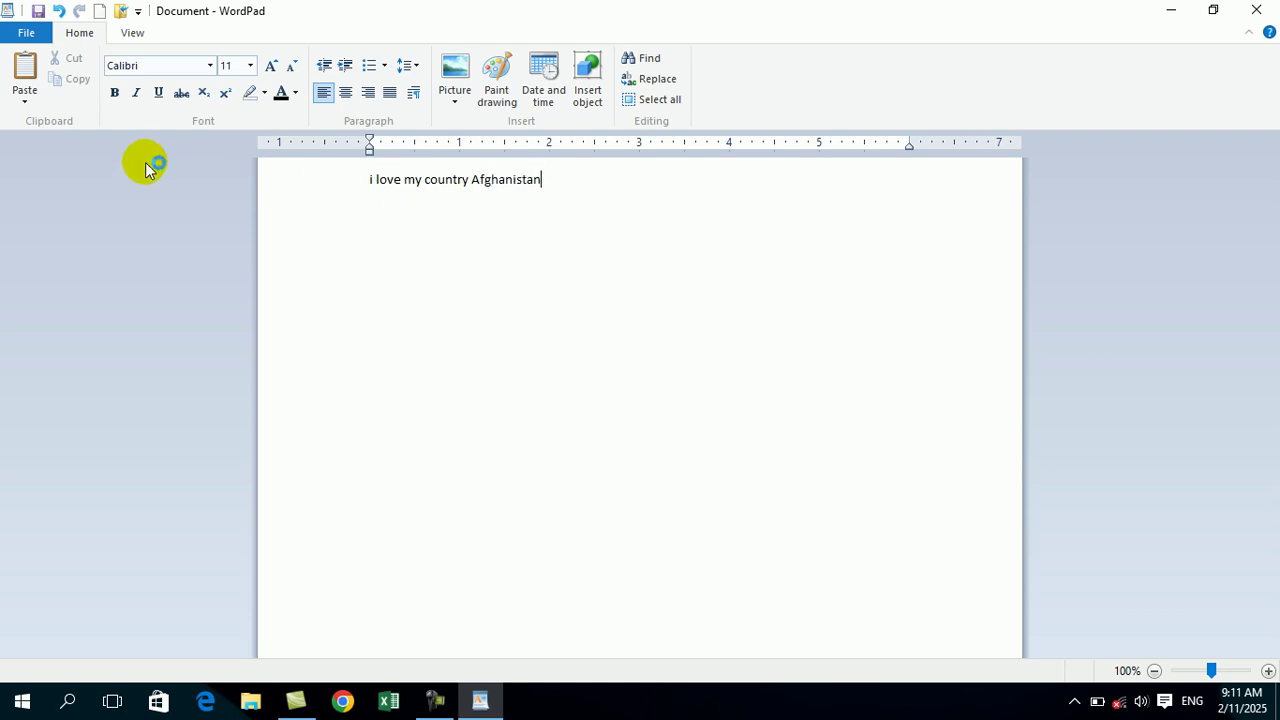
- Save the document to the Desktop under the file name "Document 1"
click(22, 33)
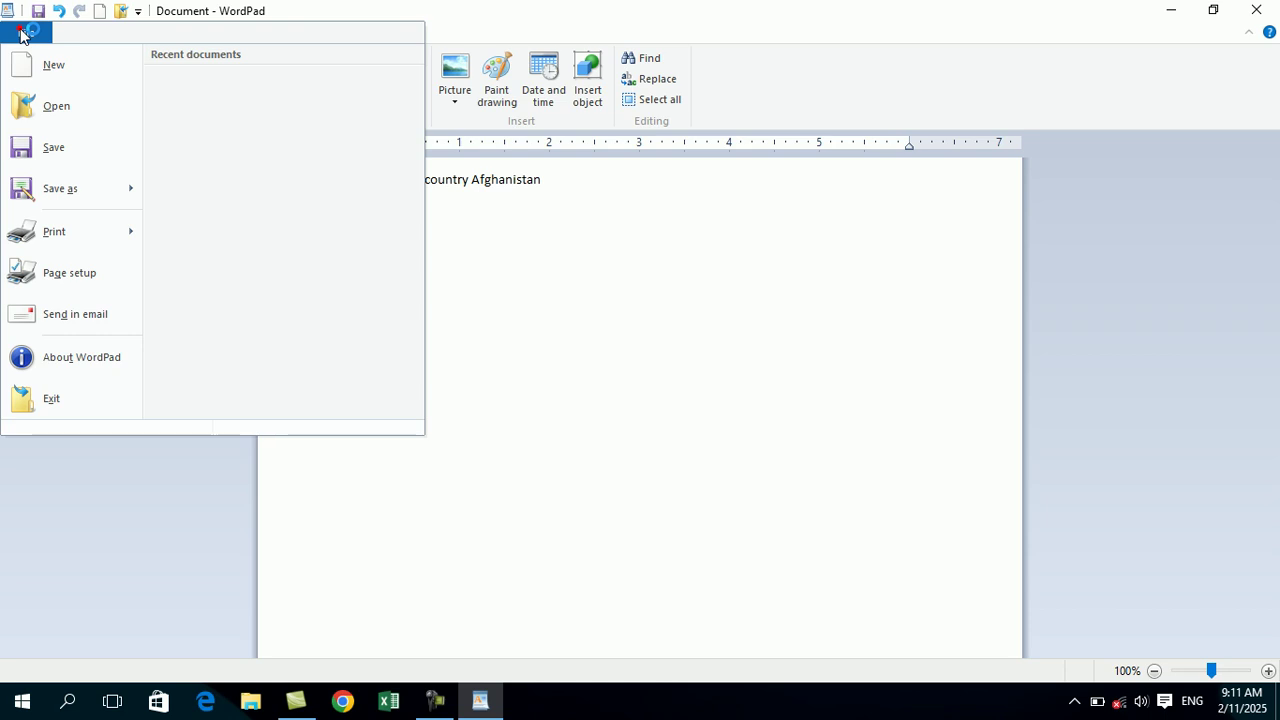
click(53, 148)
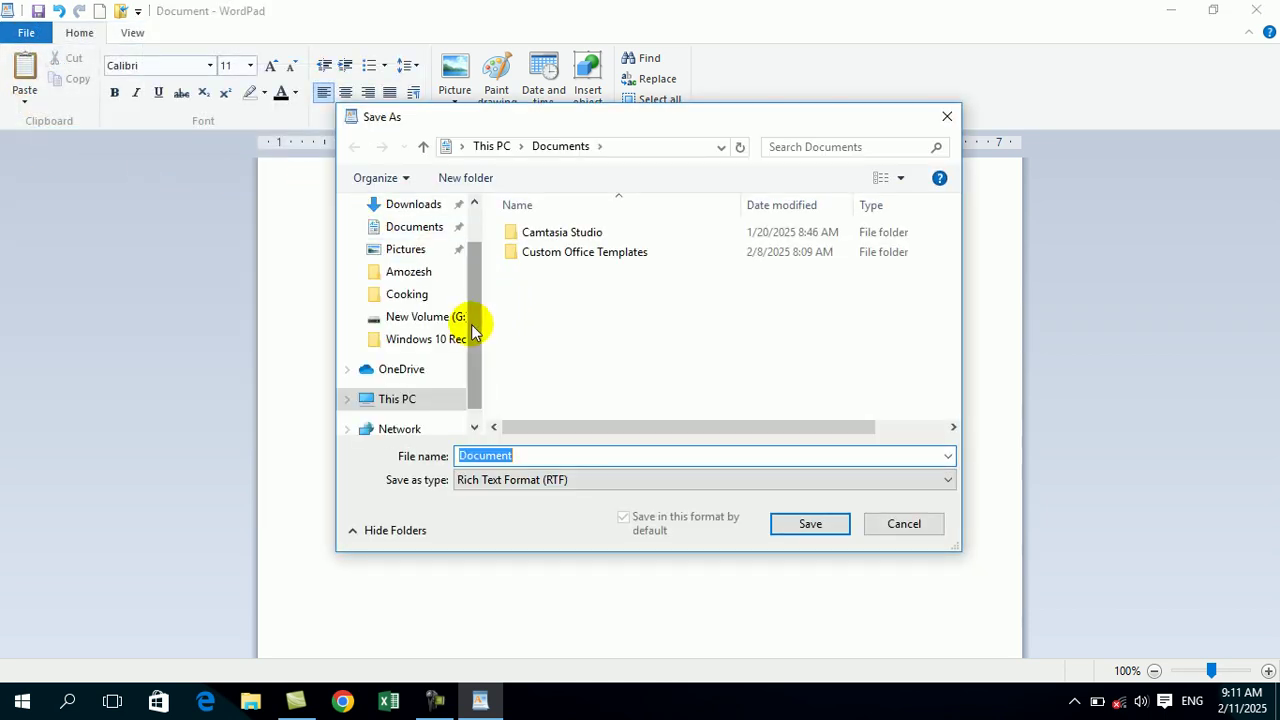
scroll(474, 323, up, 1)
click(414, 232)
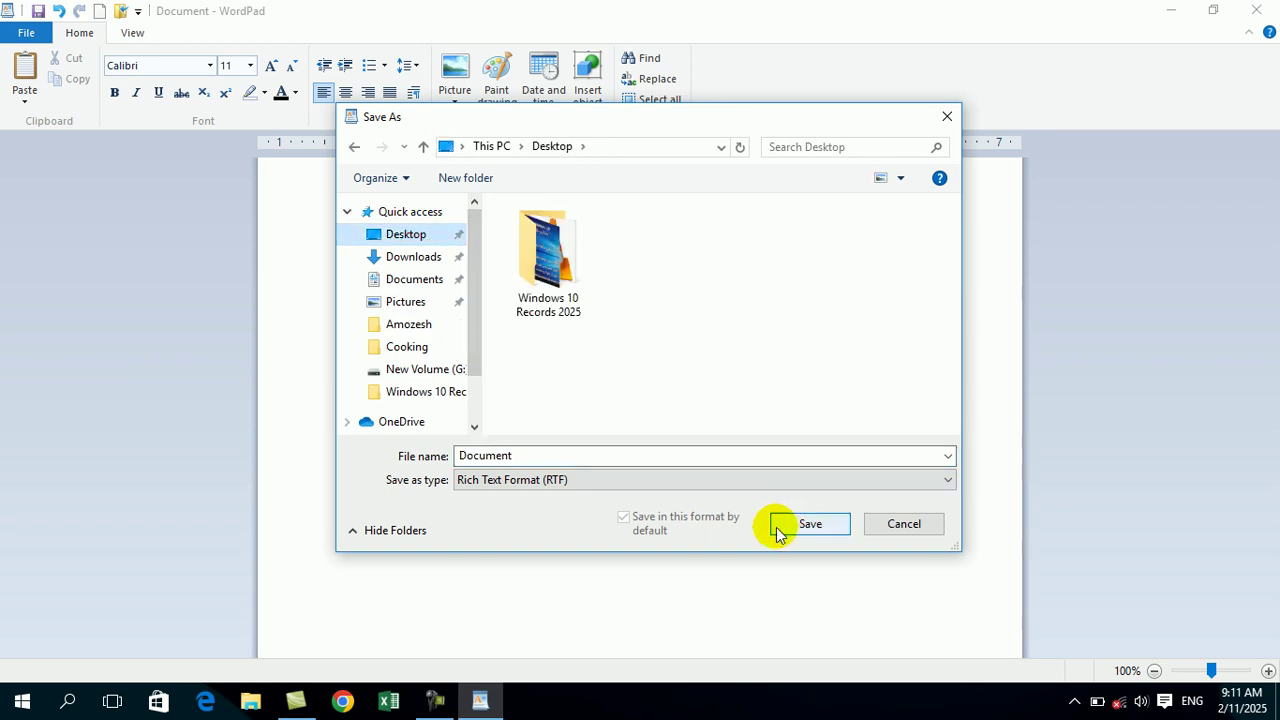
click(561, 455)
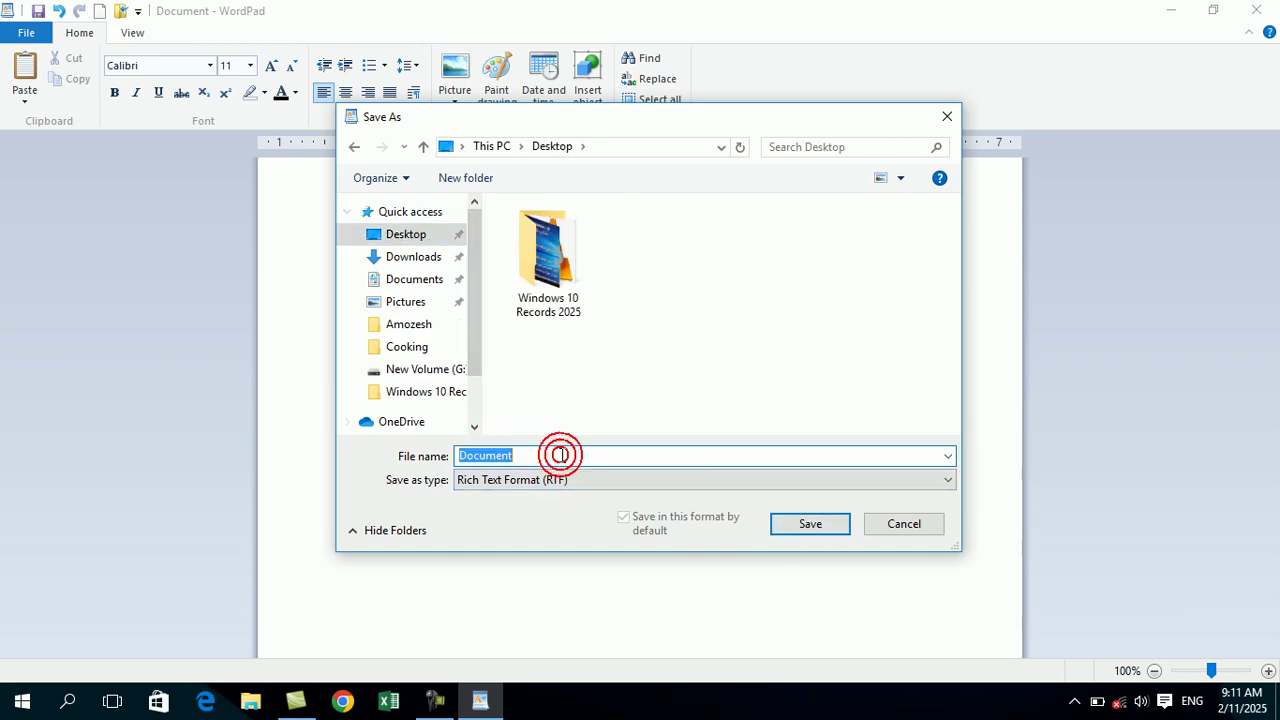
click(560, 455)
text(1)
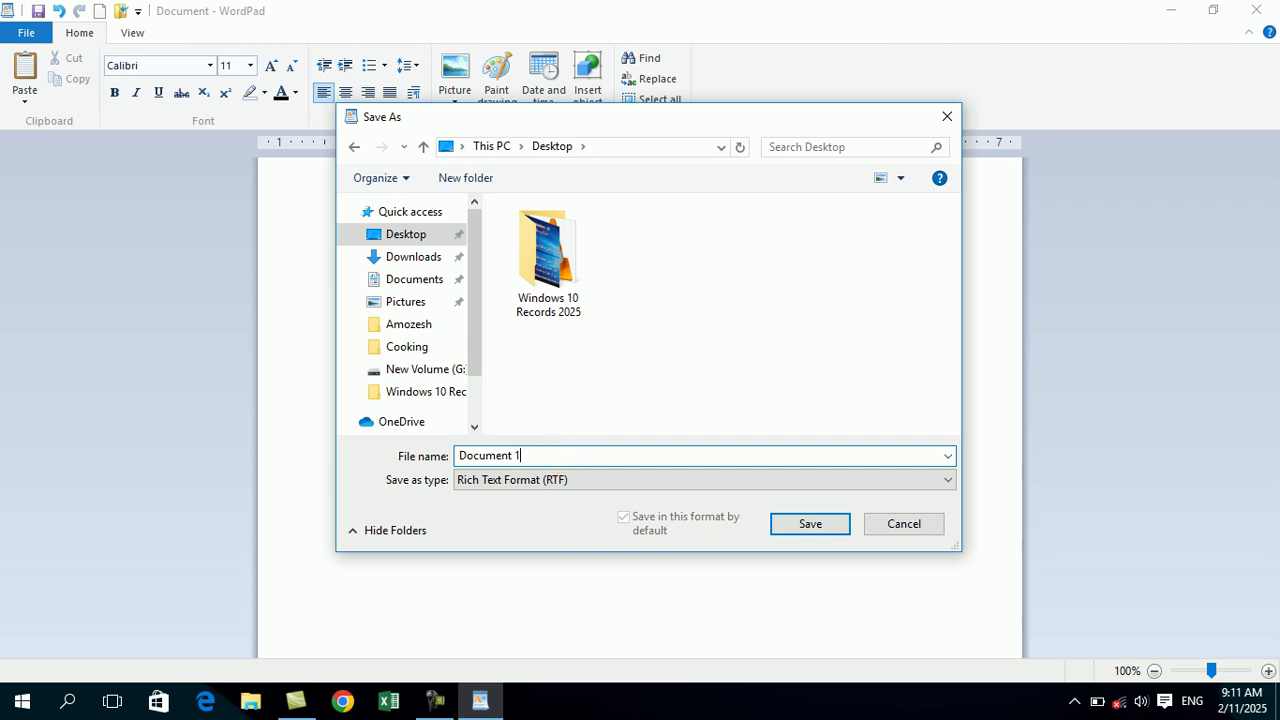
click(815, 528)
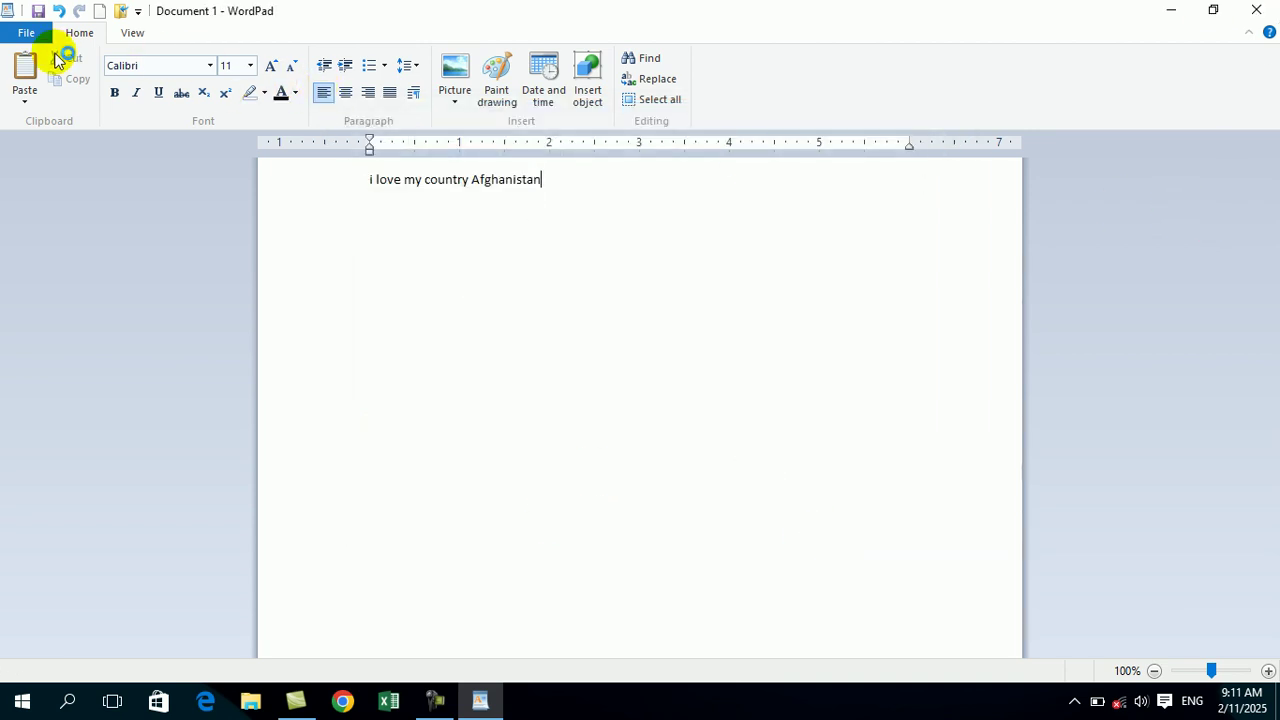
- Close the saved document's window and relaunch WordPad through the Run dialog
click(1256, 10)
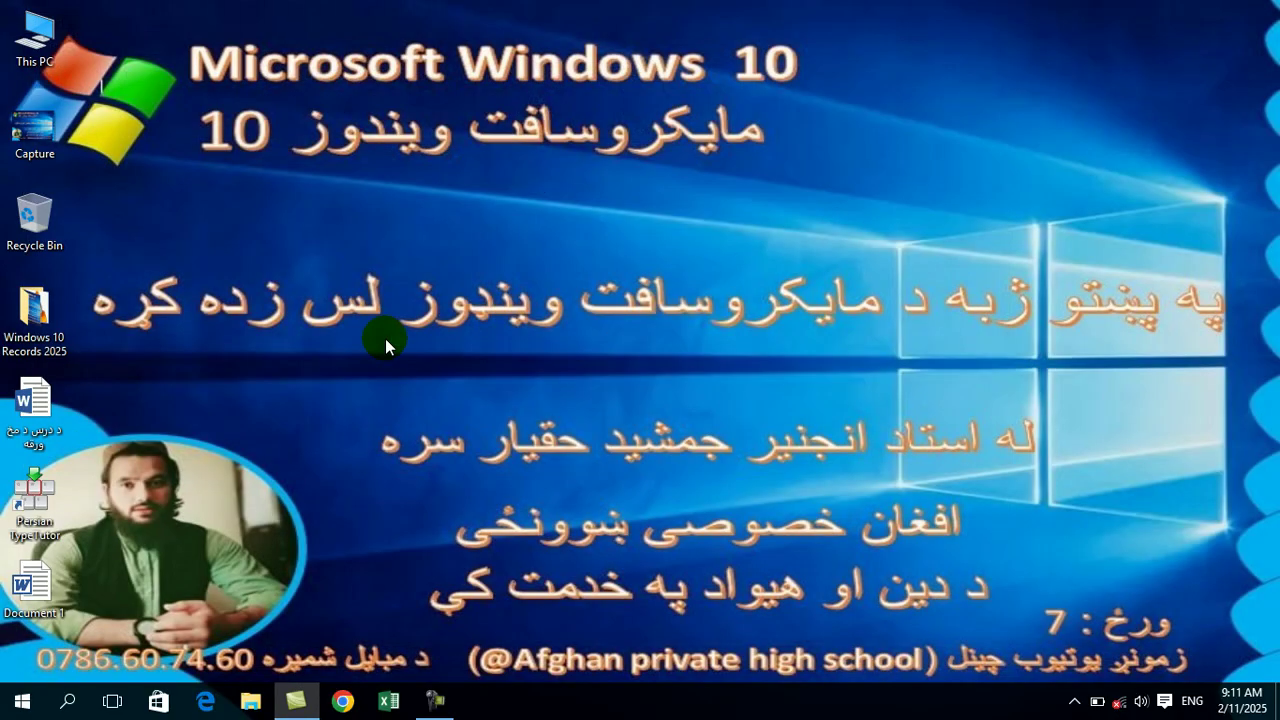
key(super+r)
key(Return)
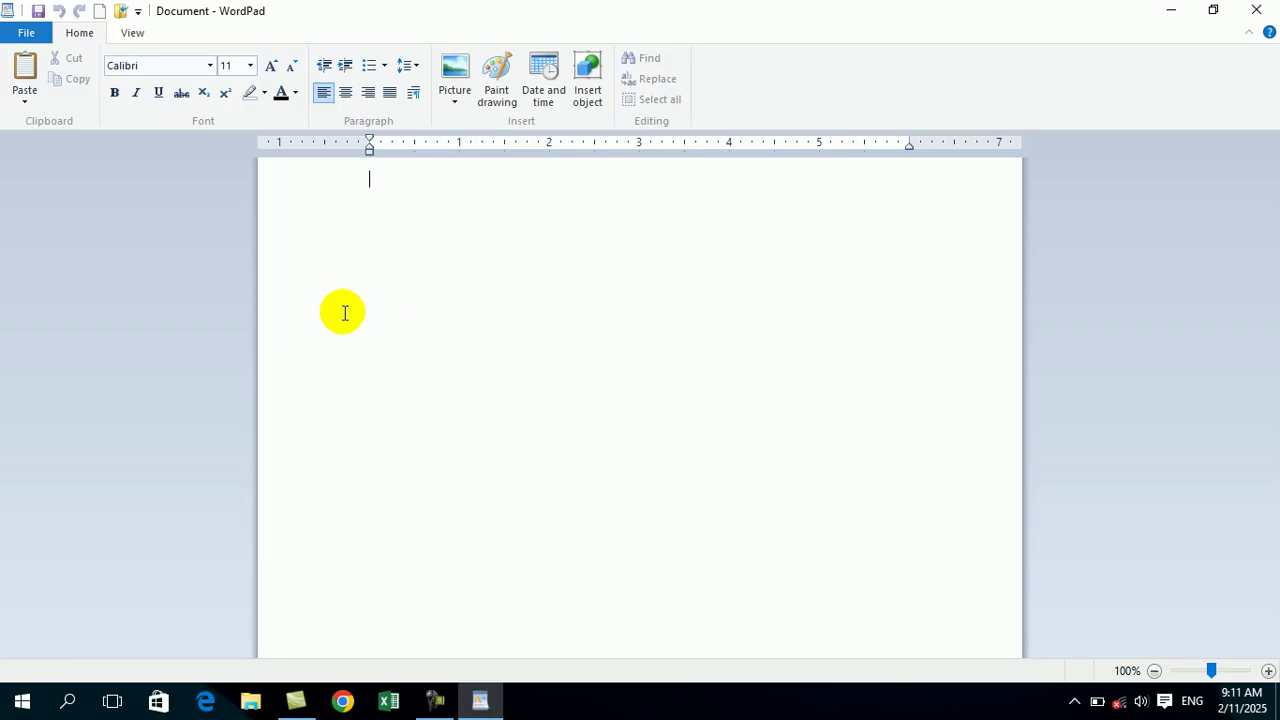
- Open the saved file Document 1 from the Desktop
click(30, 31)
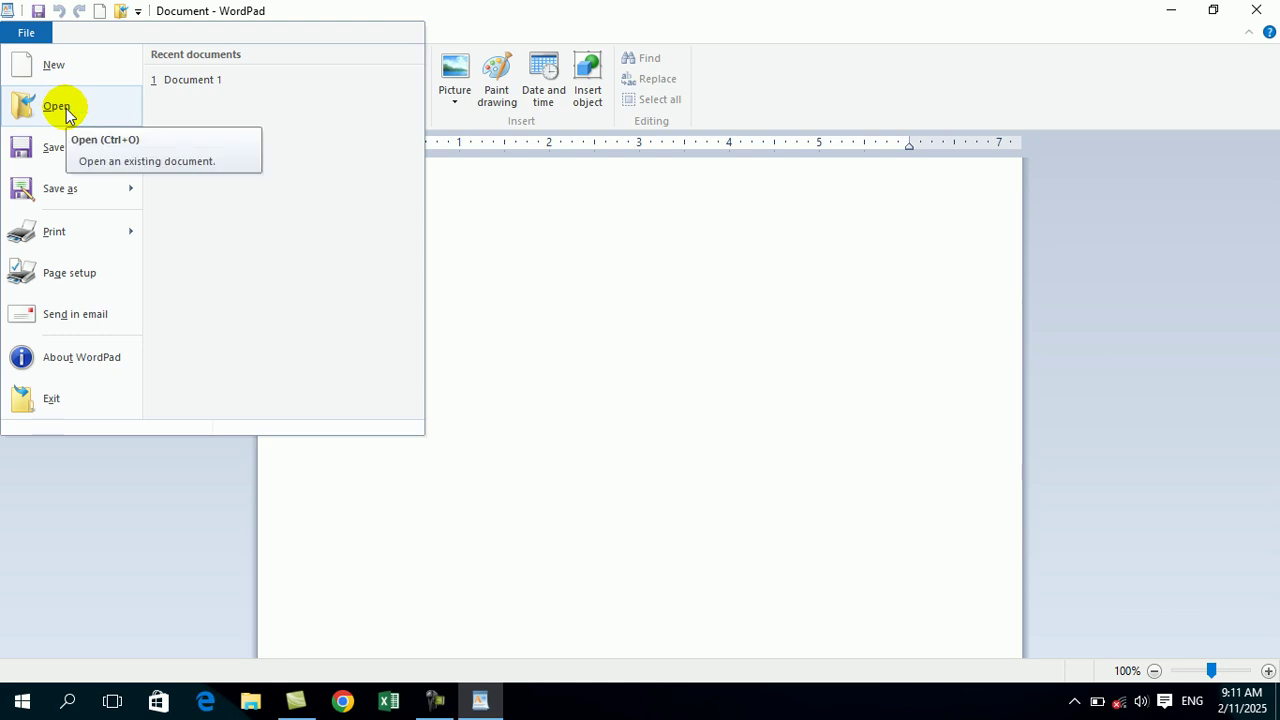
click(62, 106)
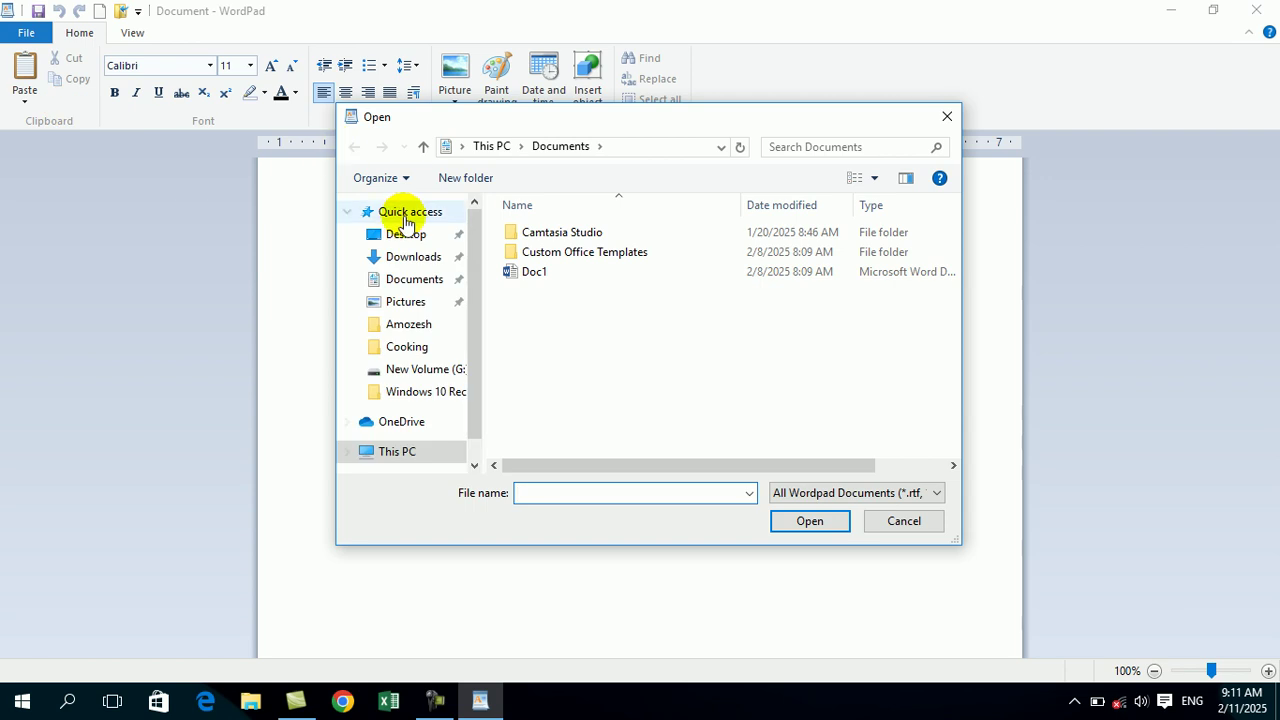
click(407, 236)
click(541, 253)
click(806, 520)
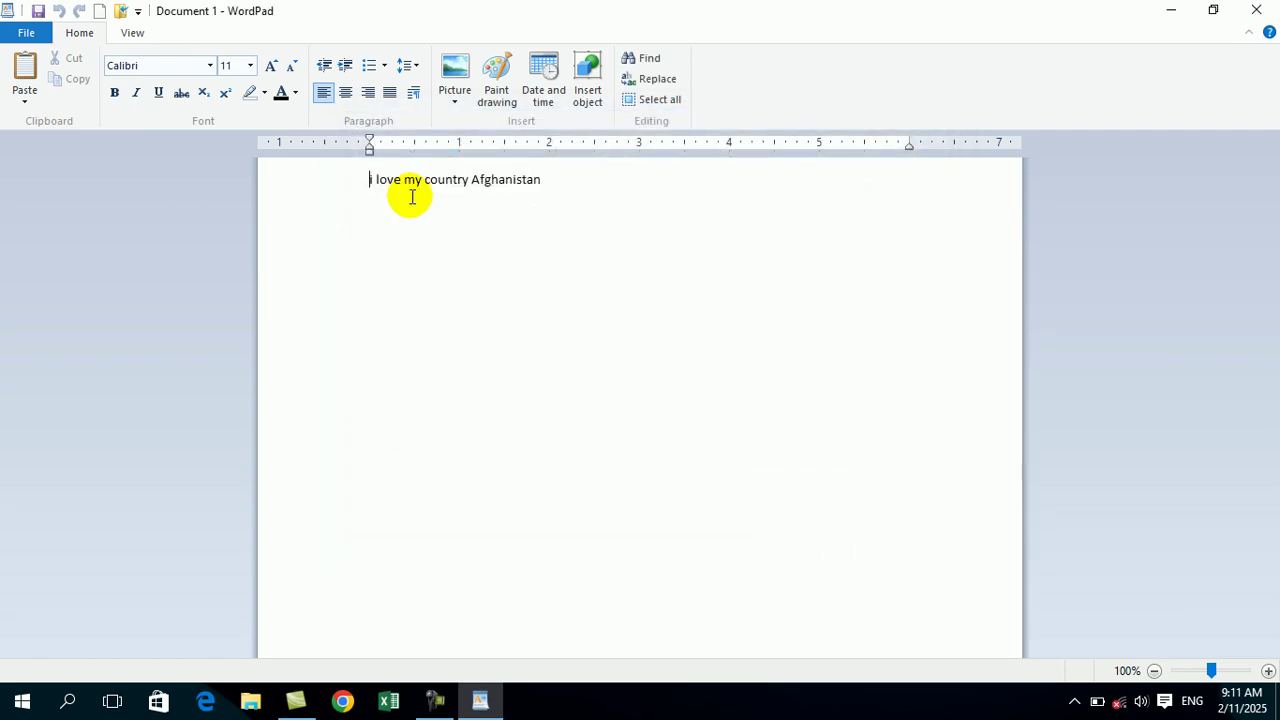
click(24, 33)
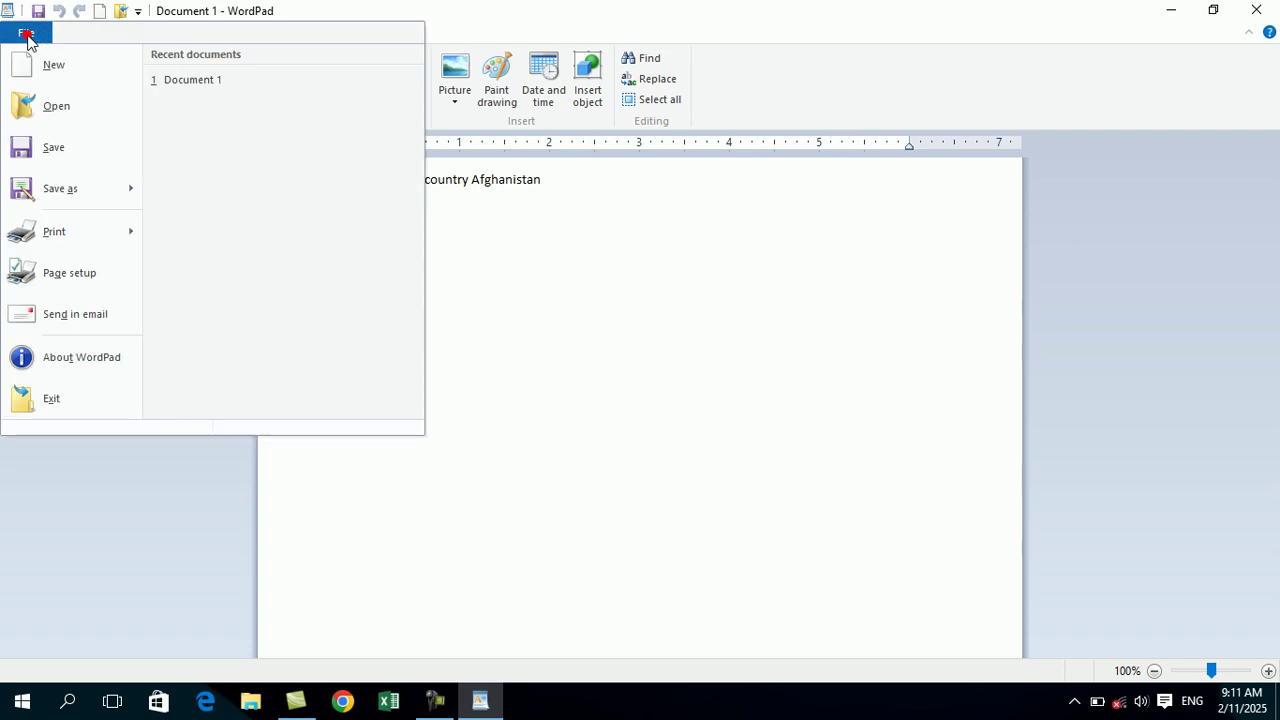
click(82, 152)
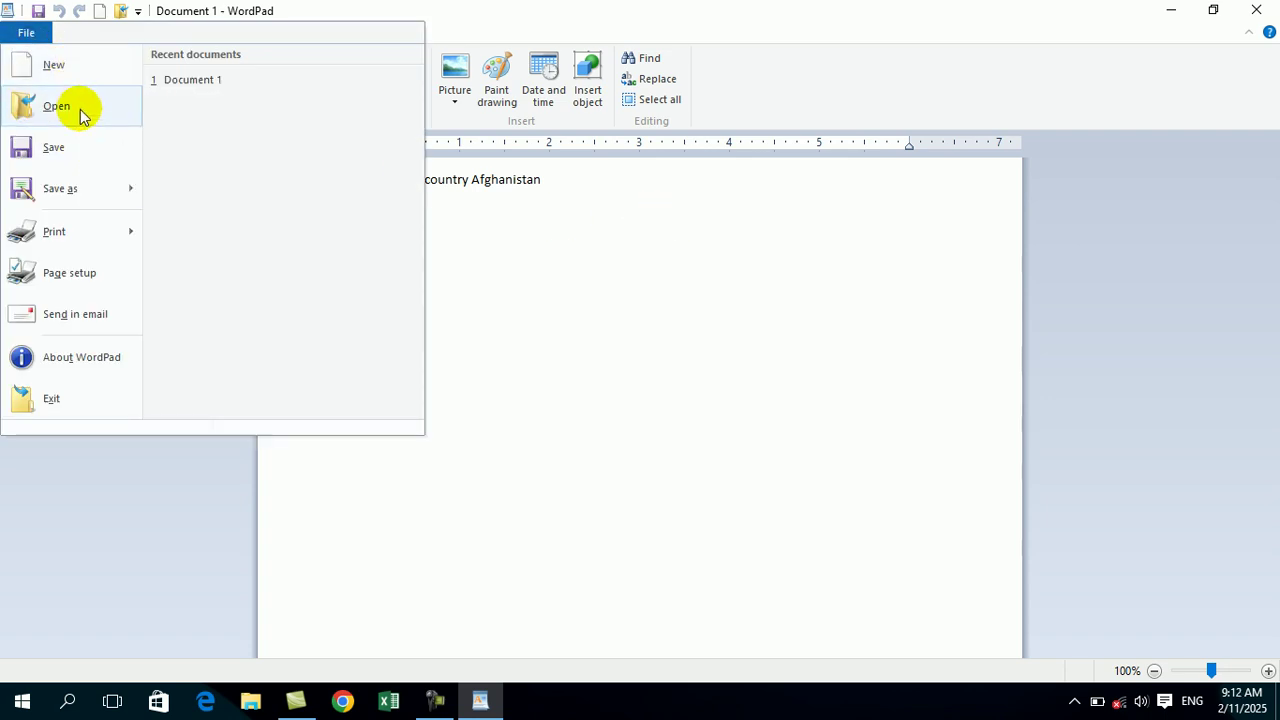
- Save the open document under its existing name and view the file formats available for saving a copy
click(80, 150)
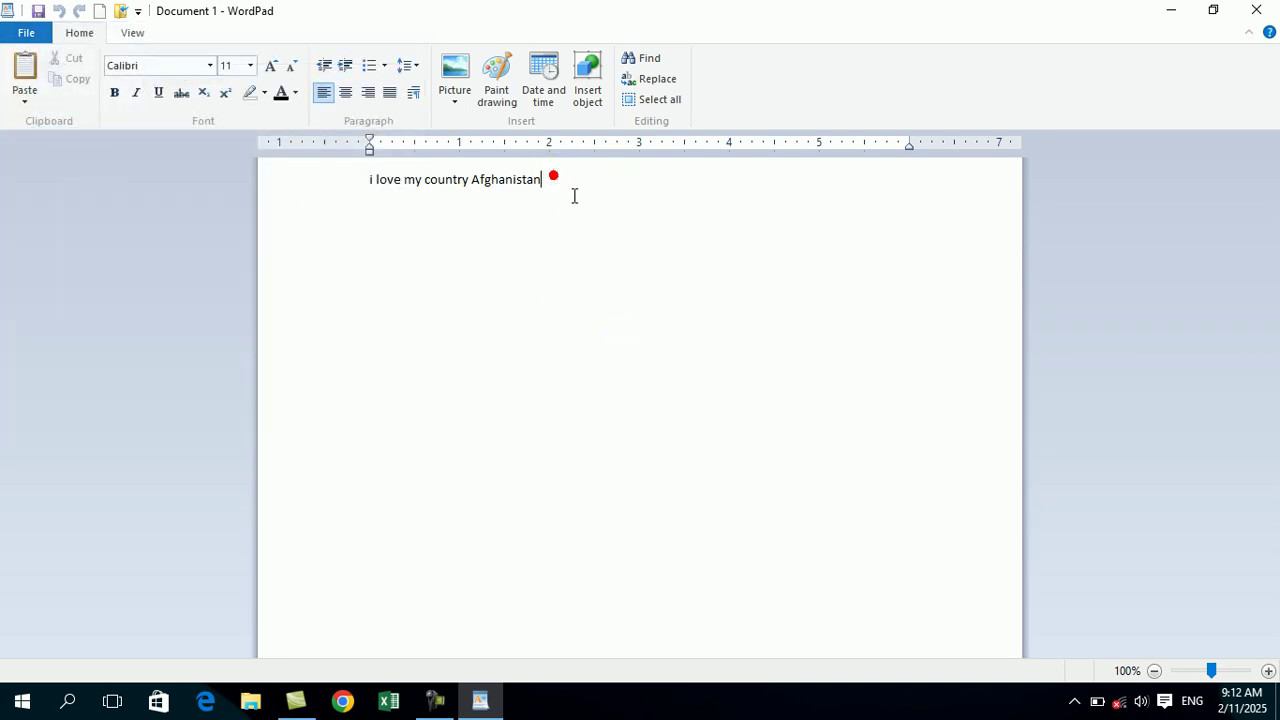
click(24, 30)
click(72, 190)
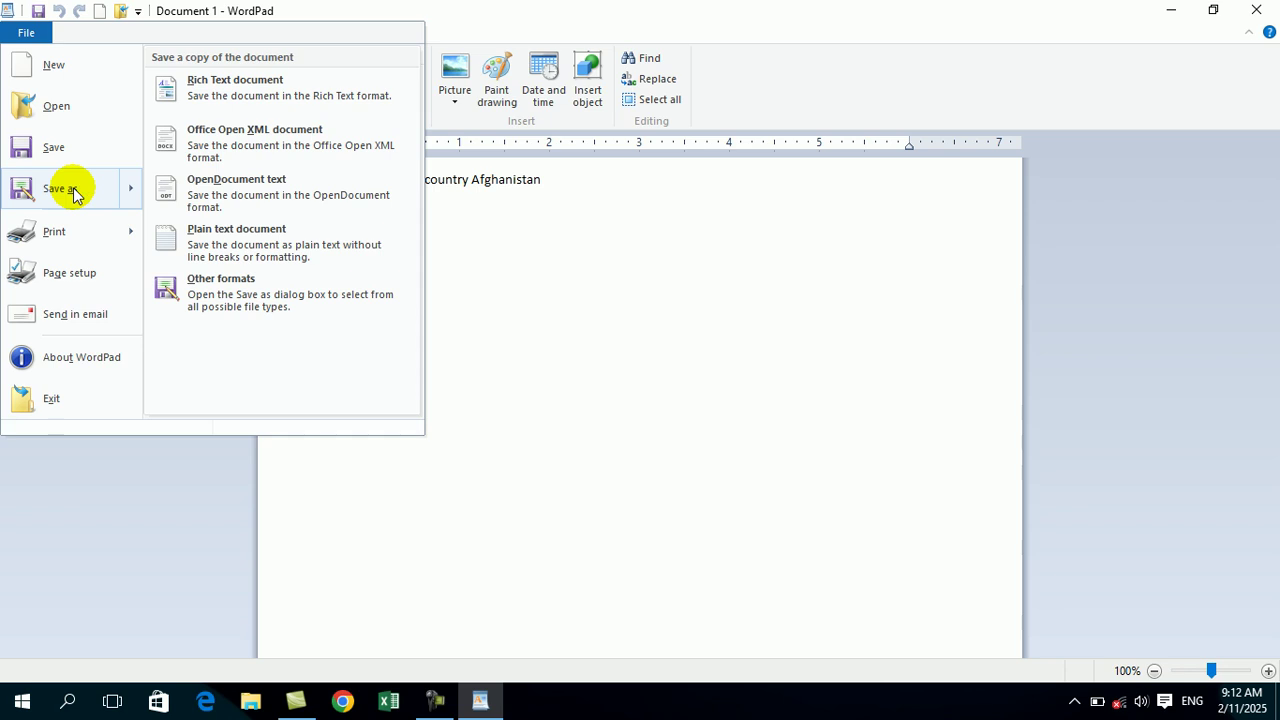
click(496, 190)
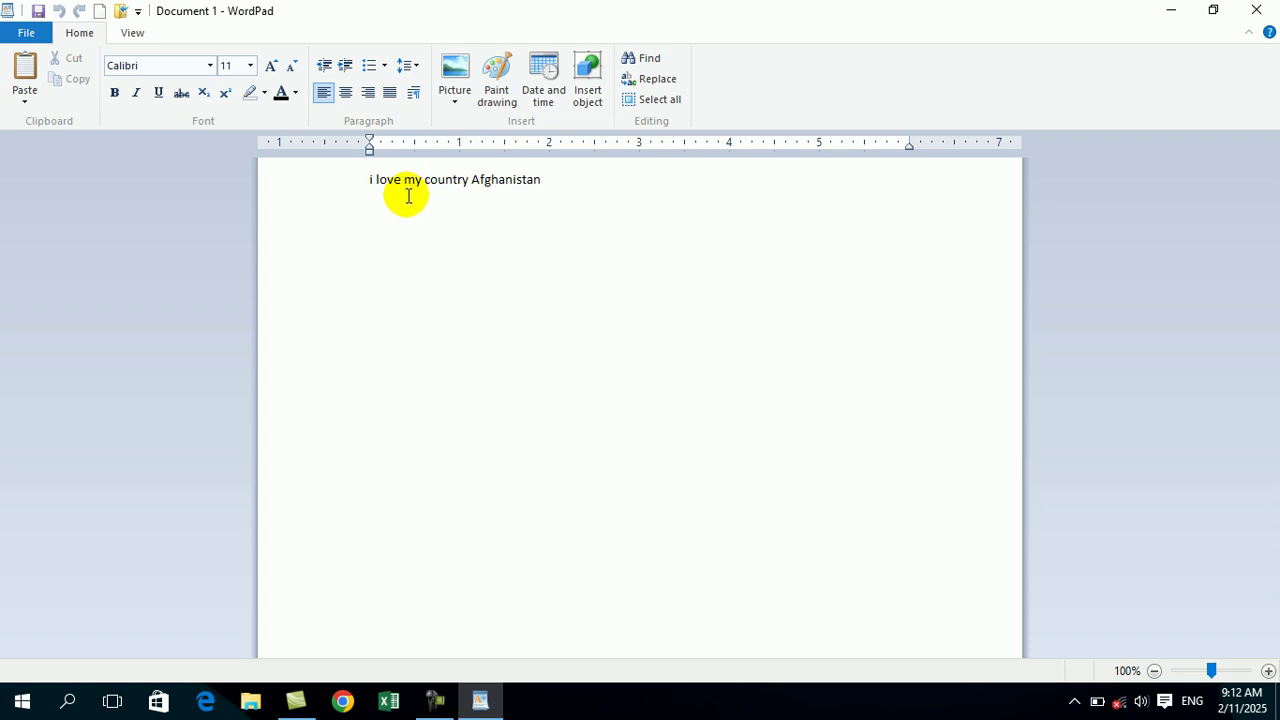
- Save a copy of the document to the Desktop under the file name "Document 2" in Rich Text Format
click(12, 30)
click(62, 190)
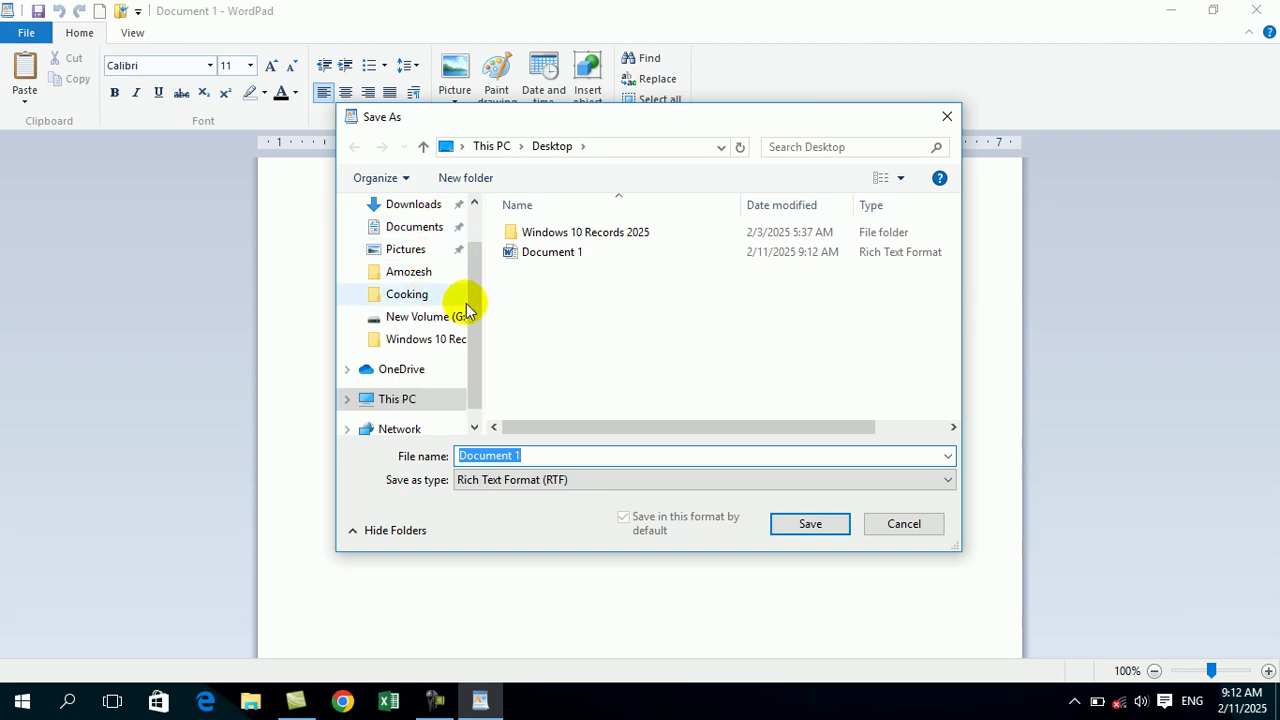
scroll(457, 294, up, 2)
click(412, 238)
click(530, 460)
key(BackSpace)
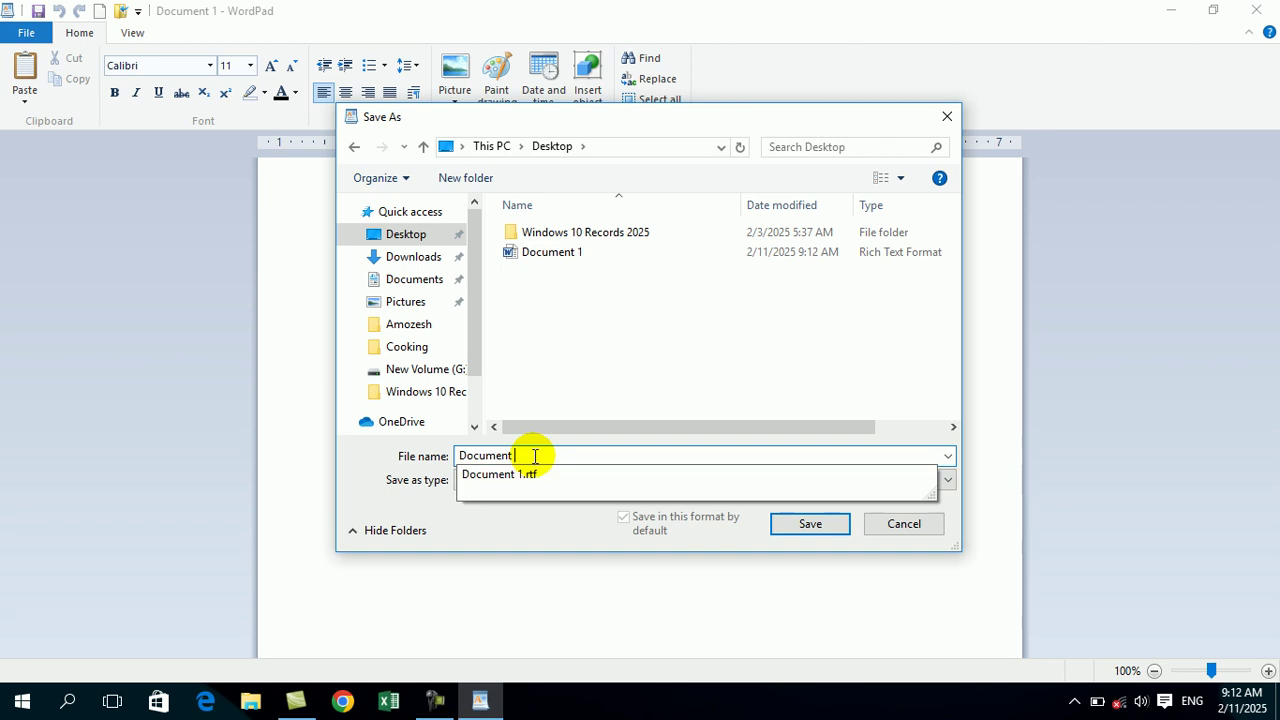
text(2)
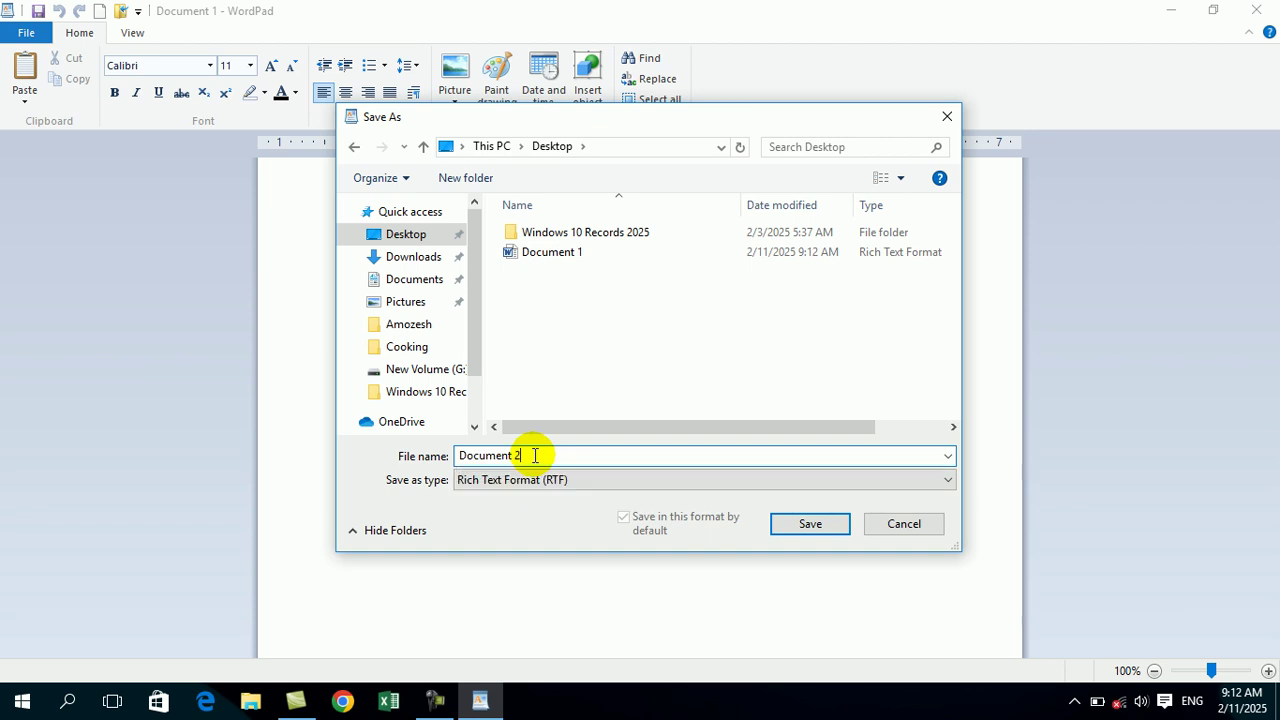
click(814, 524)
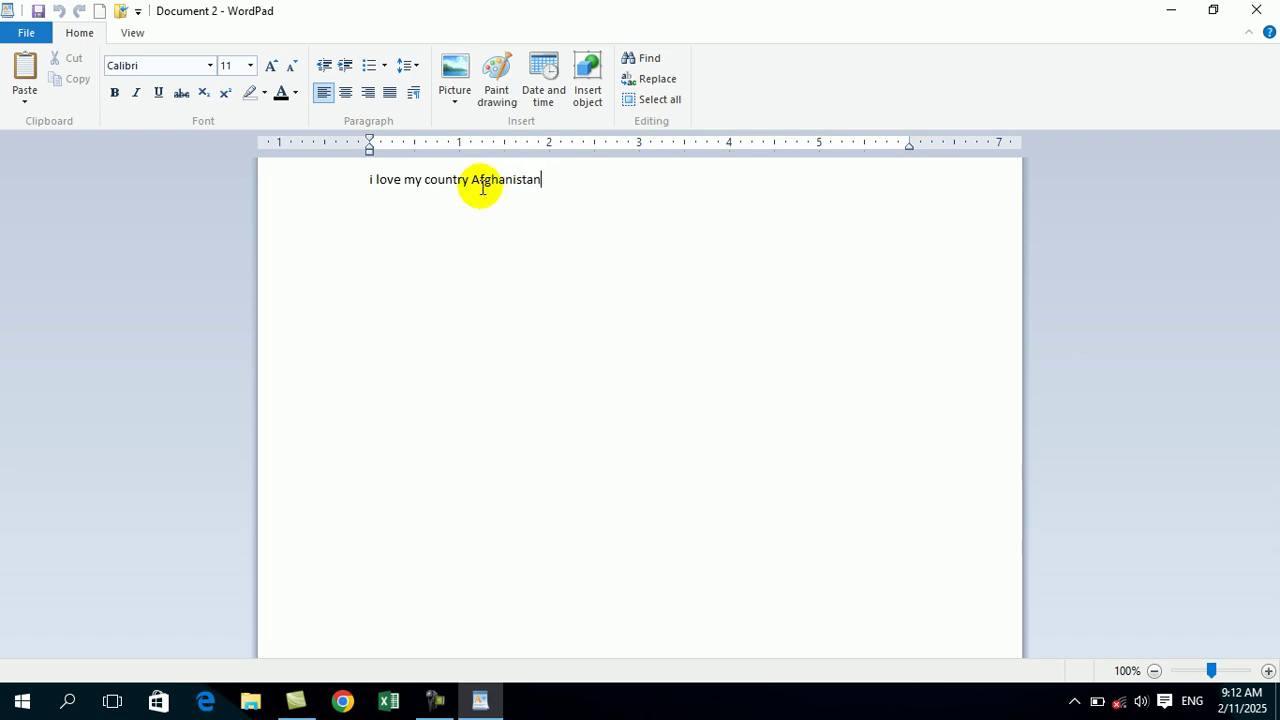
- Save another copy of the document to the New Volume (G:) drive under the file name "Document 3"
click(20, 32)
click(57, 190)
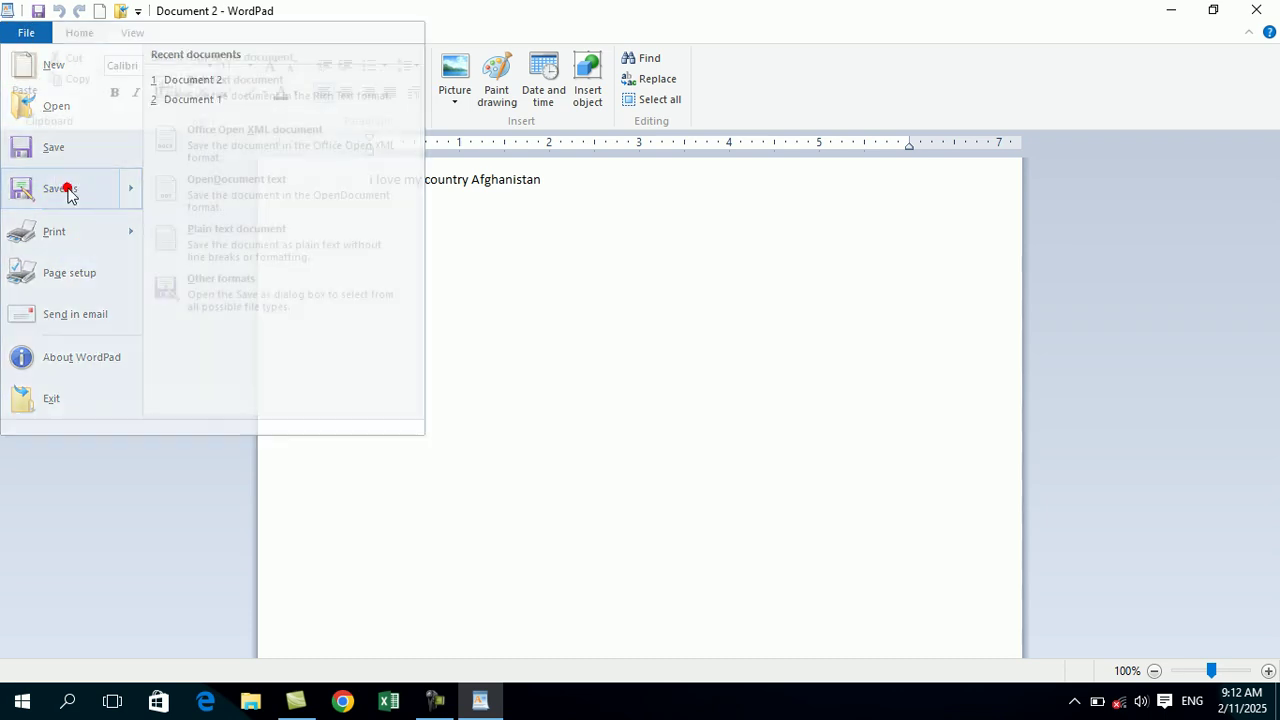
scroll(474, 210, up, 2)
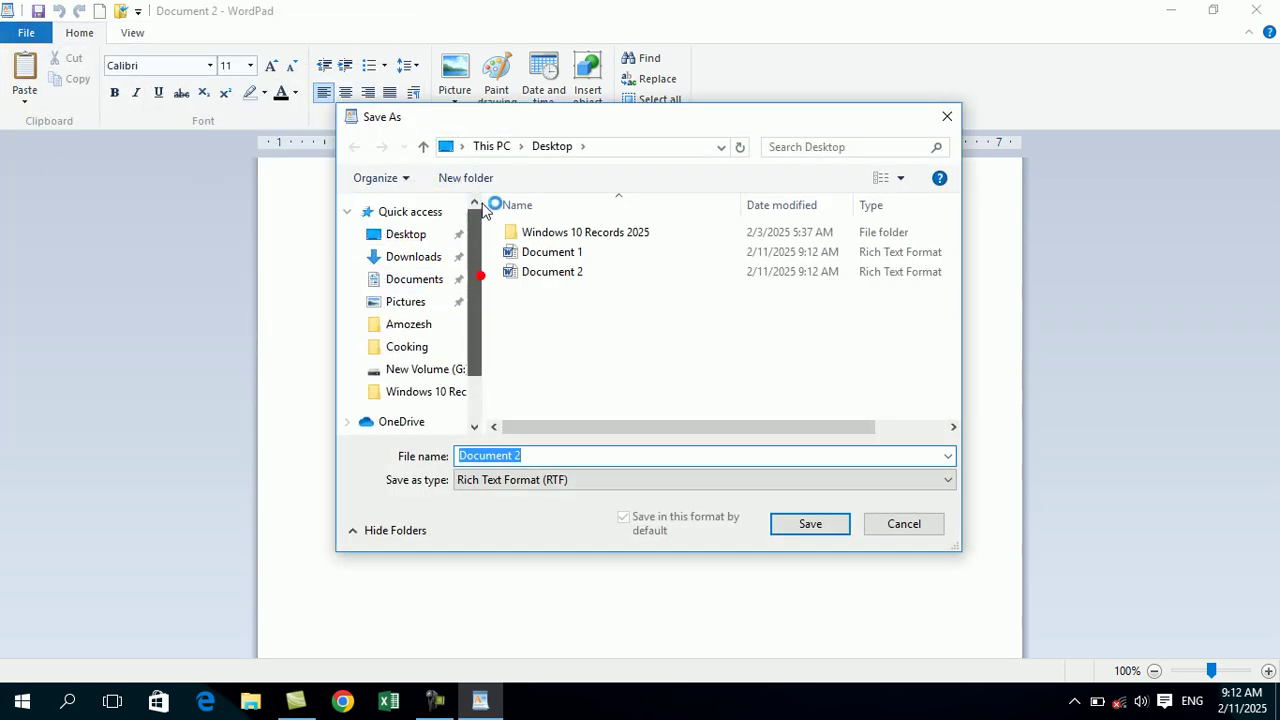
scroll(470, 330, down, 2)
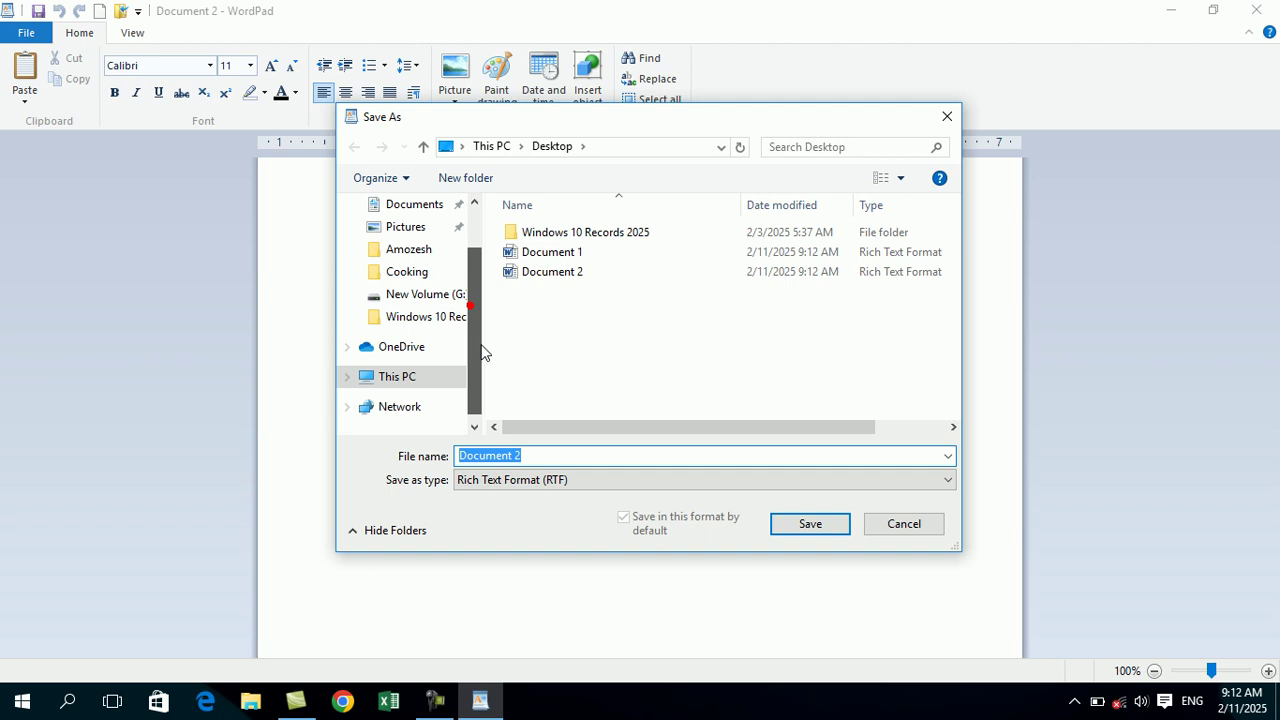
click(415, 380)
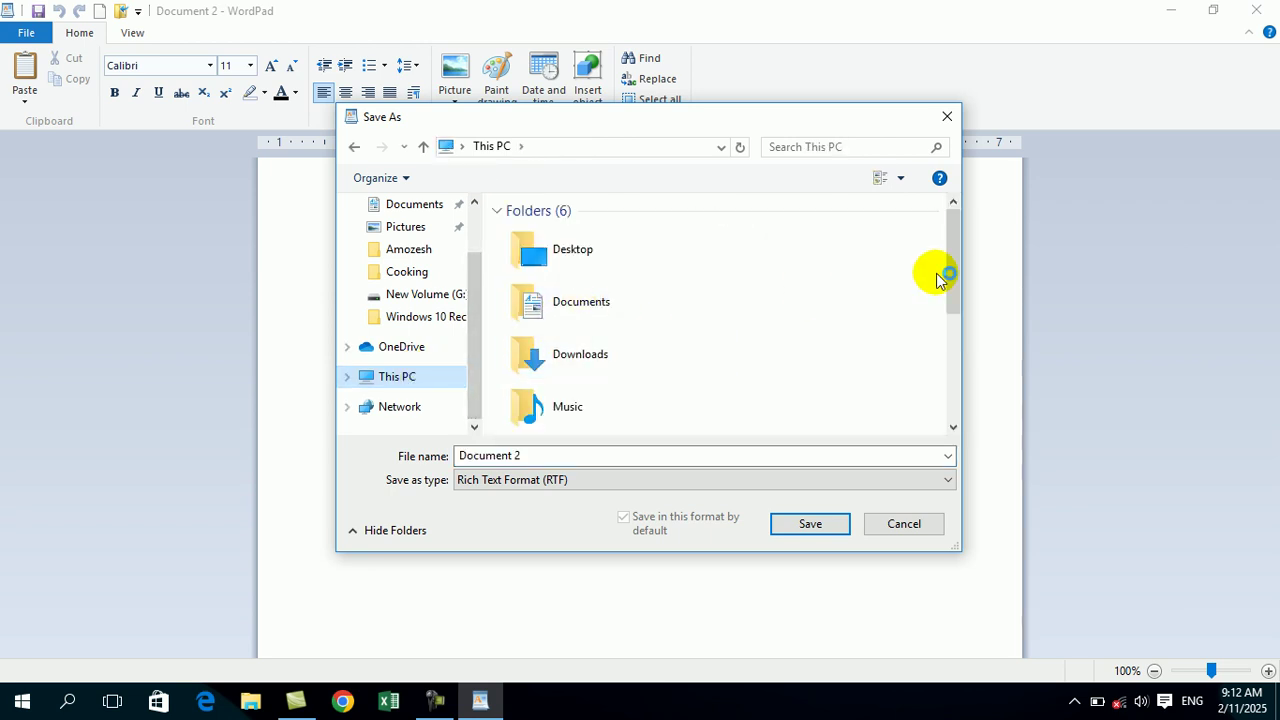
drag(957, 262, 963, 366)
click(650, 395)
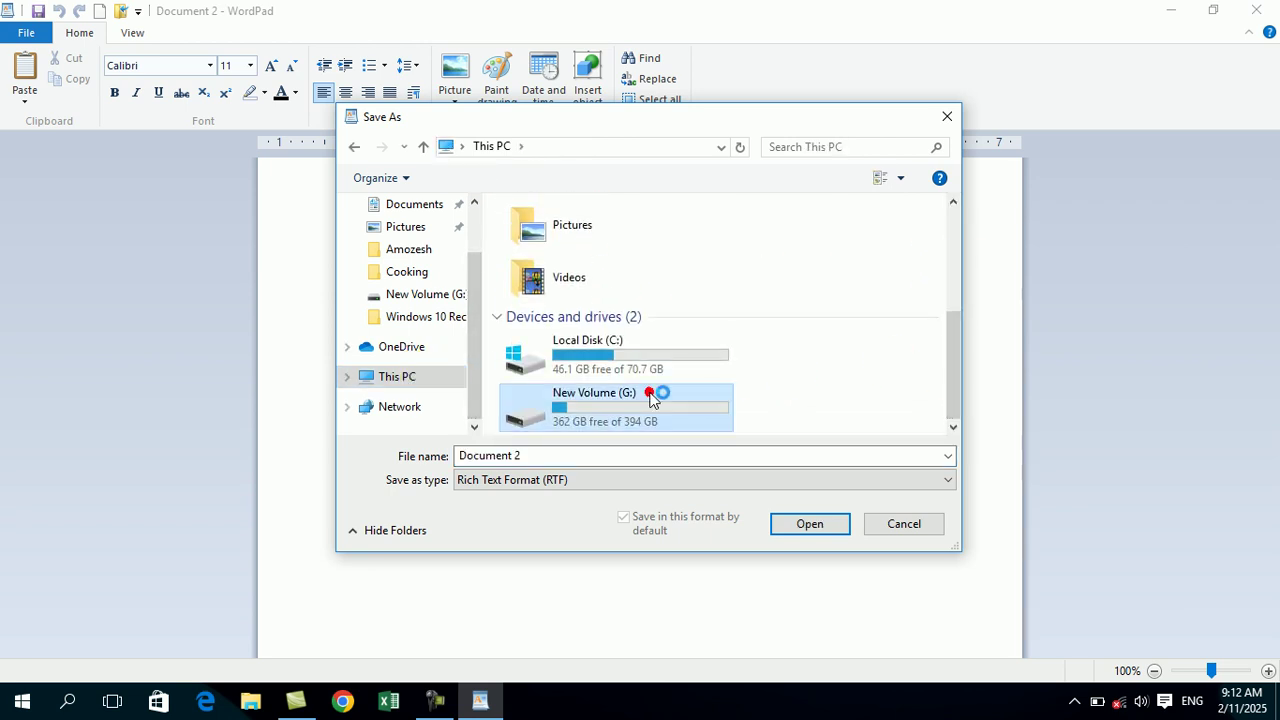
double_click(650, 398)
double_click(563, 456)
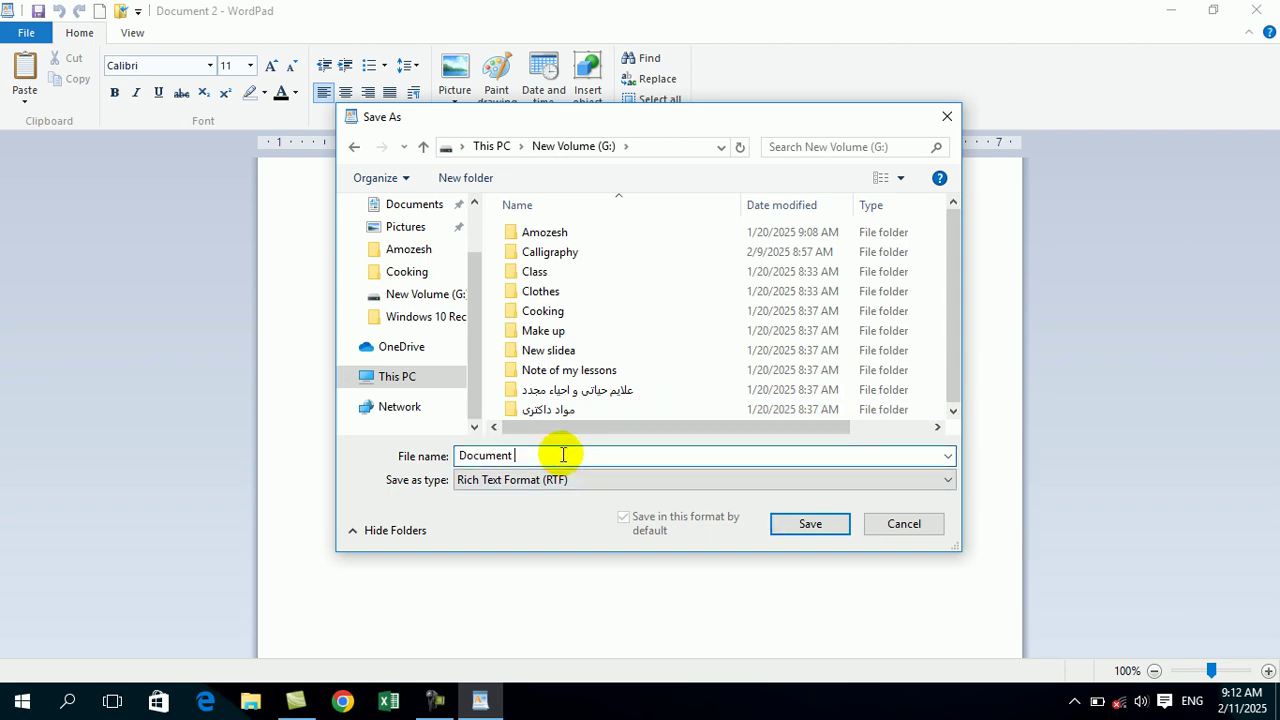
text(3)
click(810, 524)
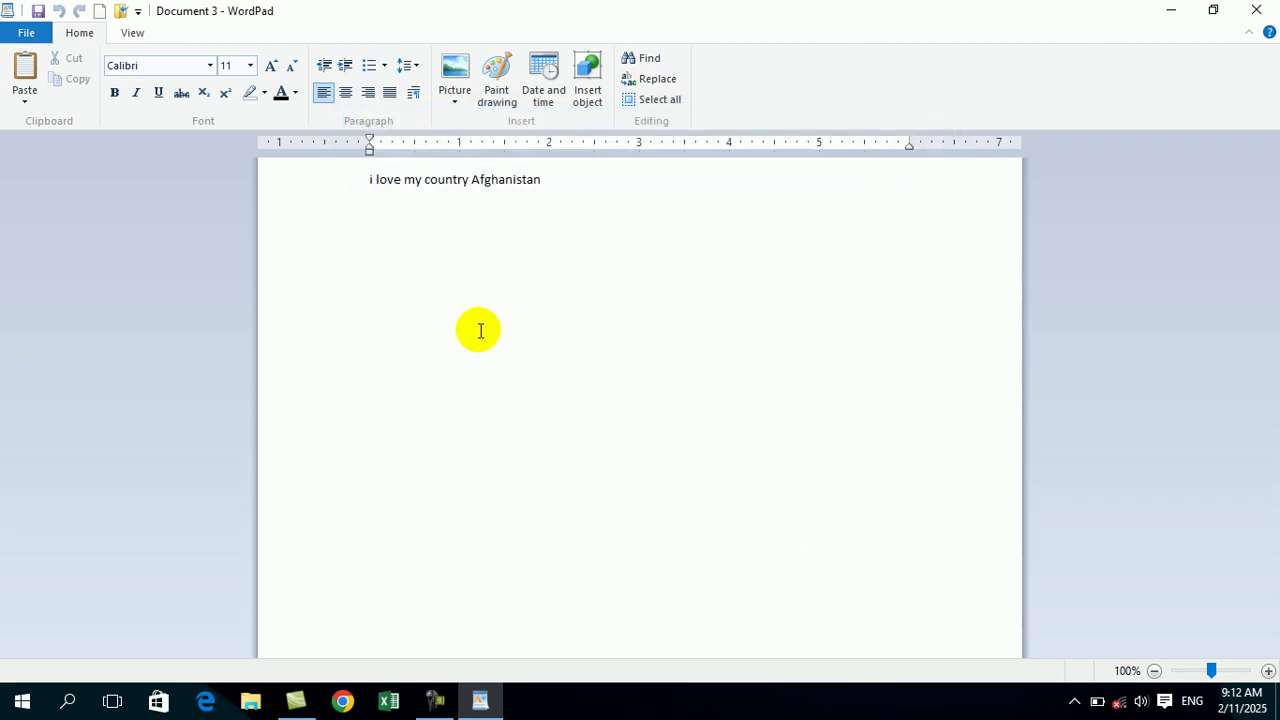
- Examine the print options and the settings in the Print dialog, closing it without printing
click(26, 33)
mouse_move(84, 196)
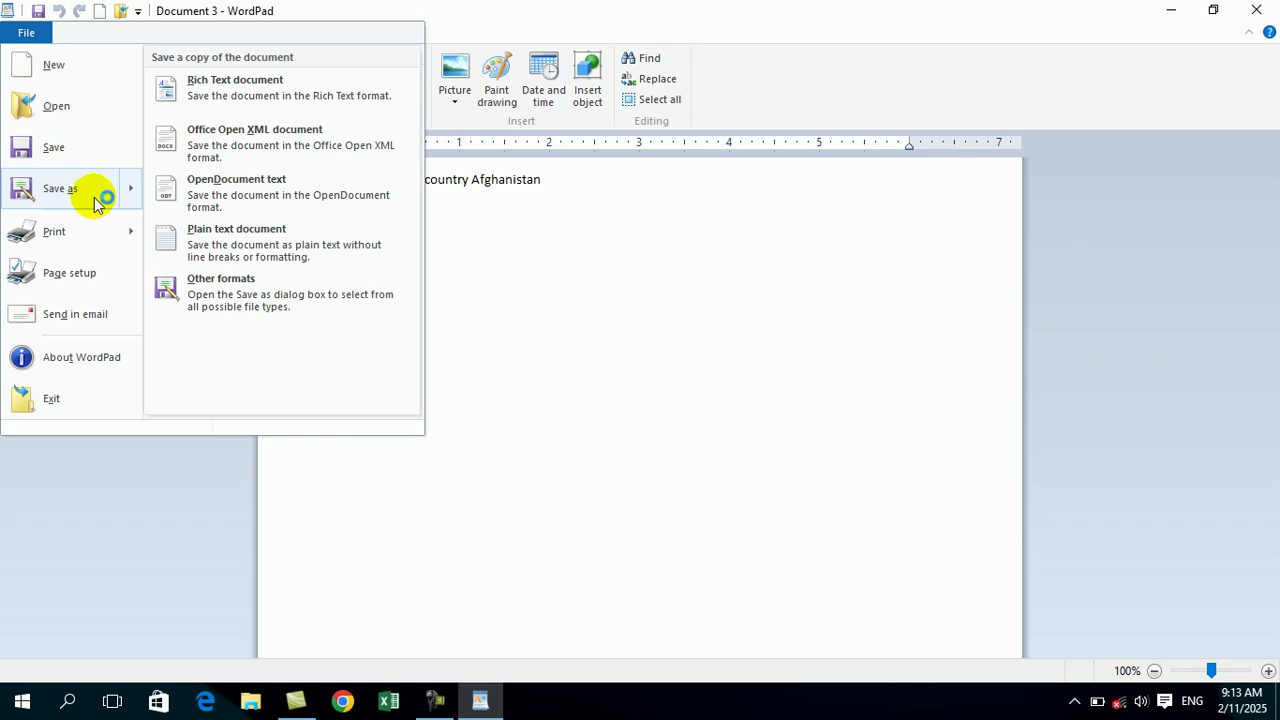
mouse_move(87, 237)
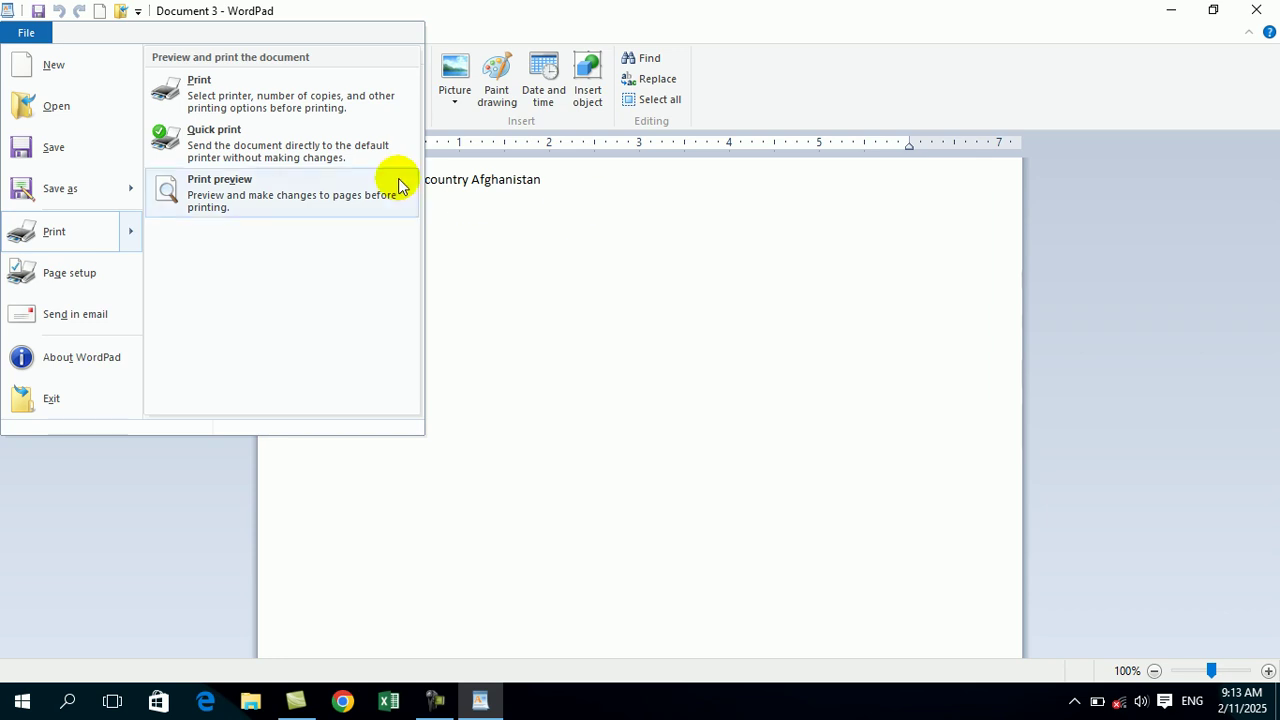
click(265, 95)
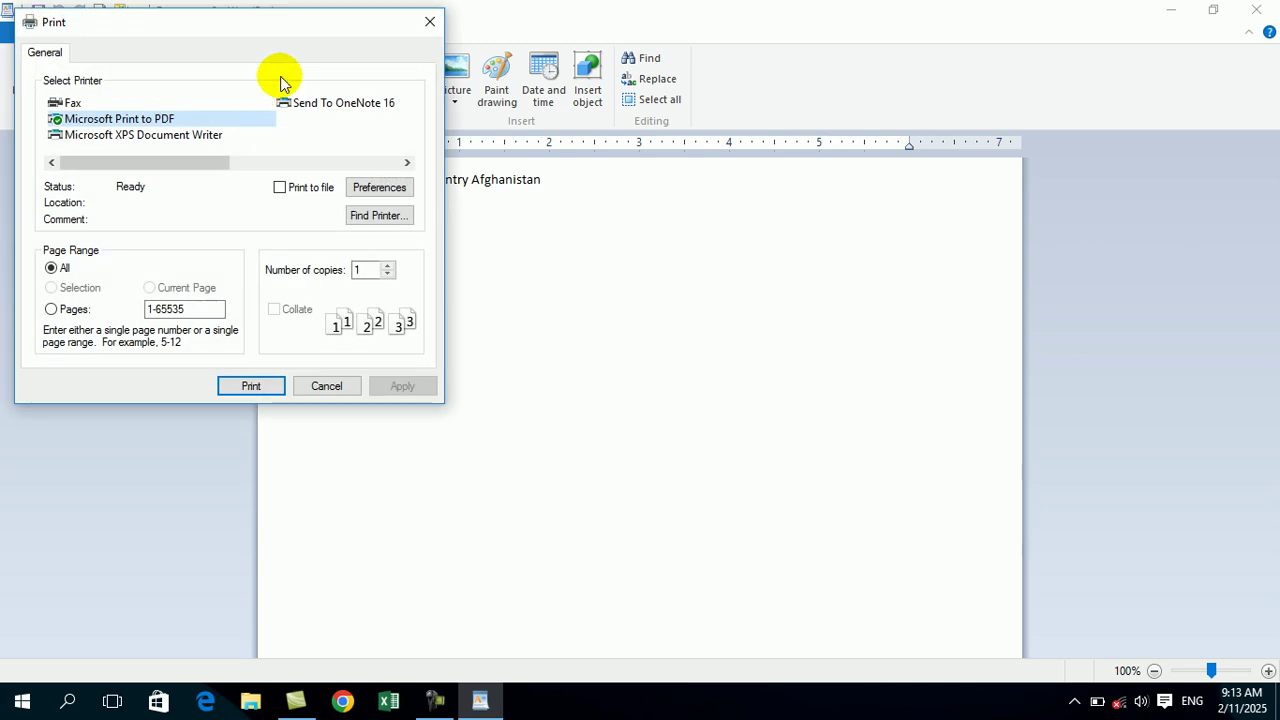
drag(280, 29, 530, 62)
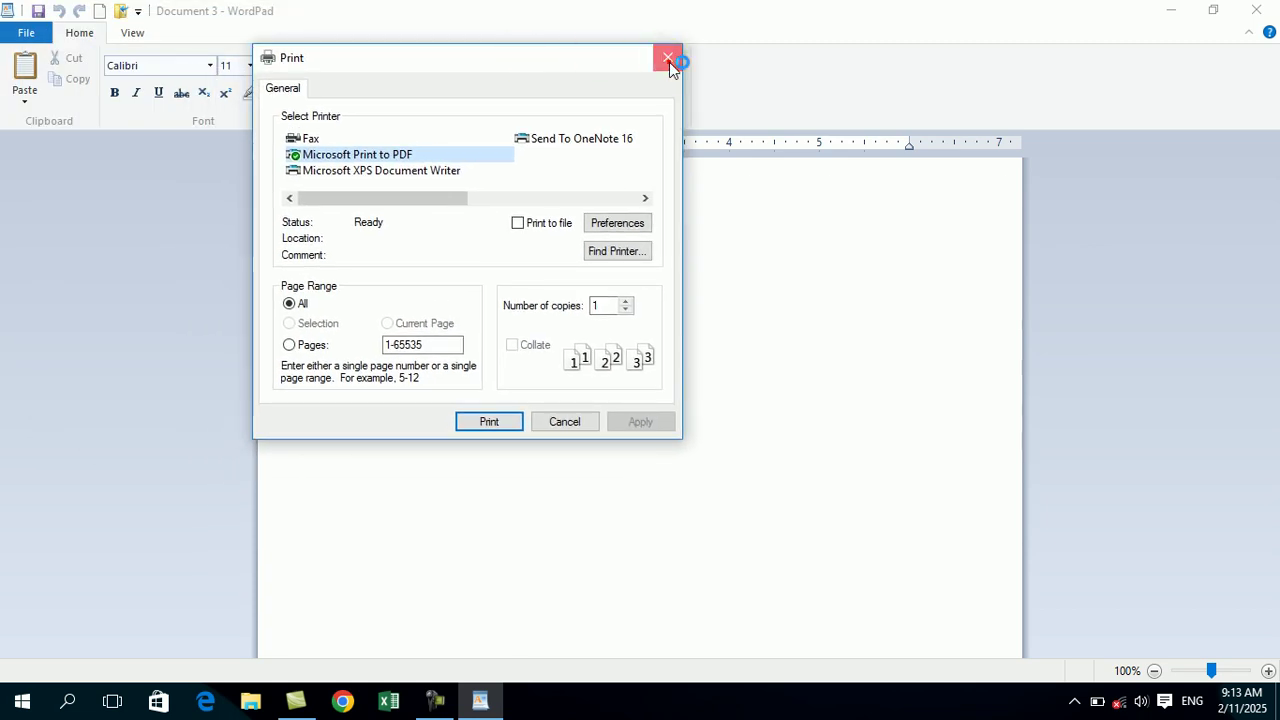
click(666, 57)
click(26, 33)
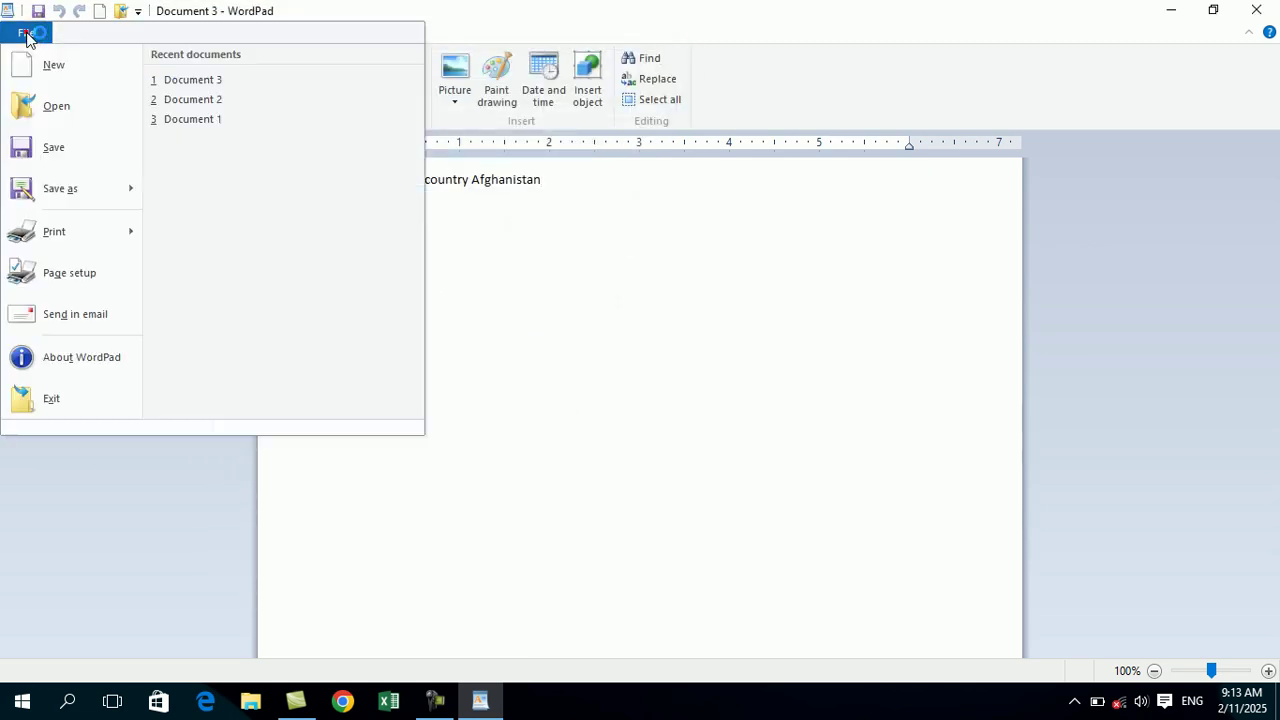
click(100, 243)
click(429, 21)
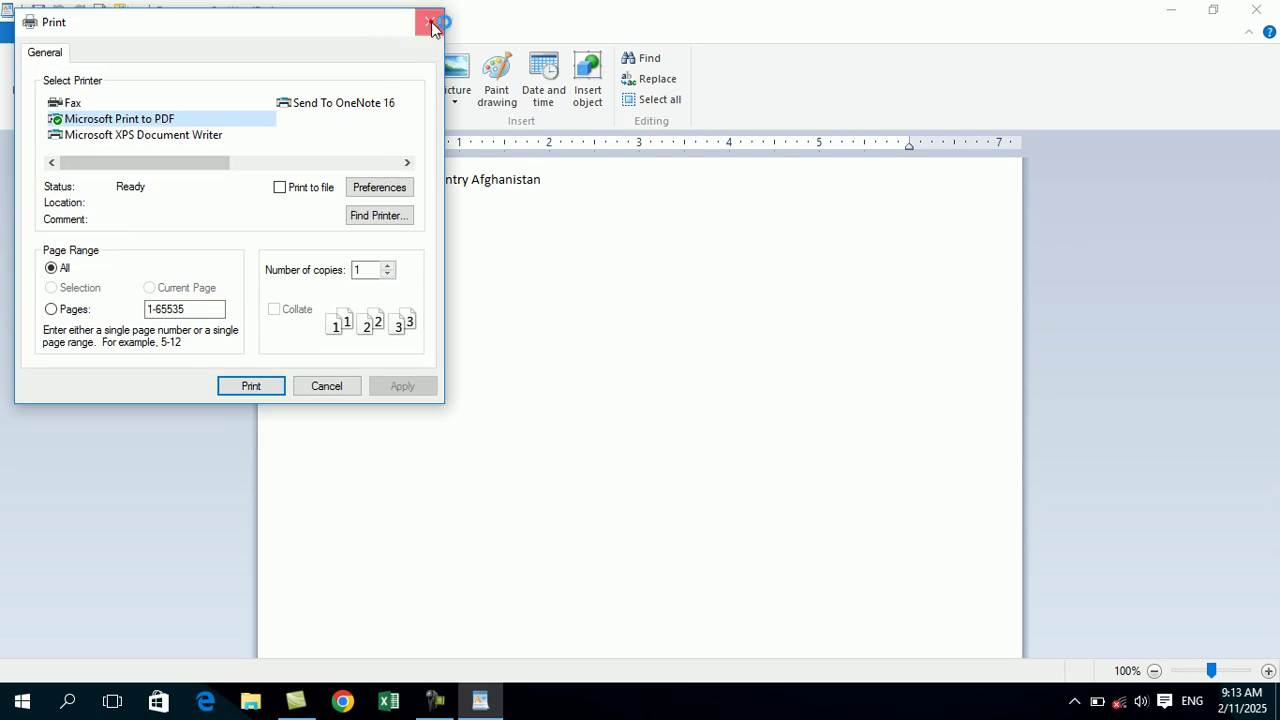
- Show the print preview of Document 3, switching it to two pages and back to one page
click(15, 33)
mouse_move(136, 237)
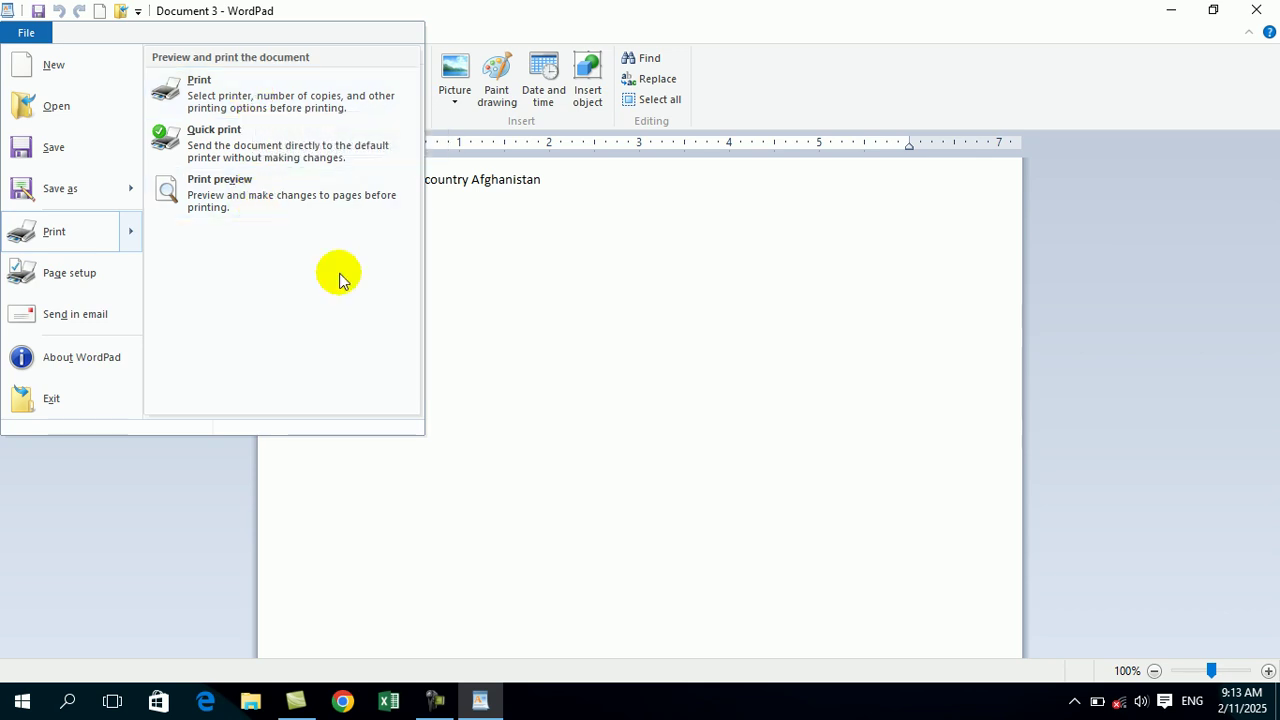
click(317, 192)
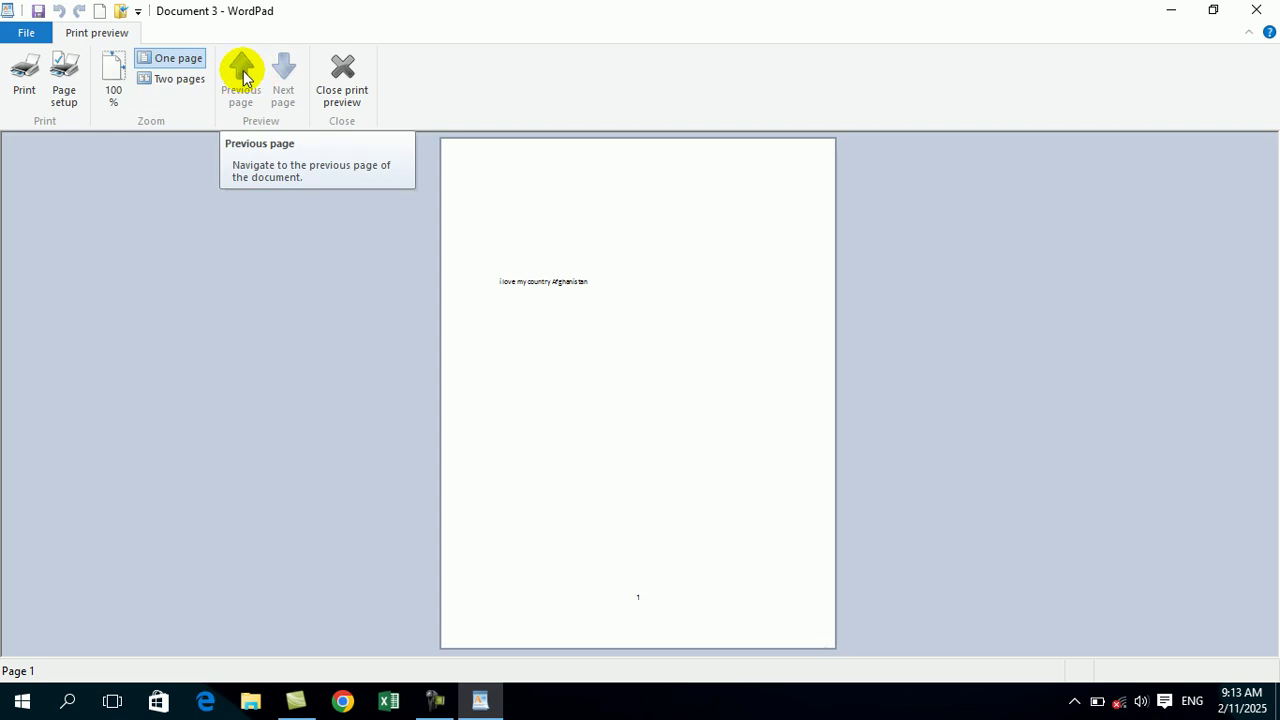
click(174, 79)
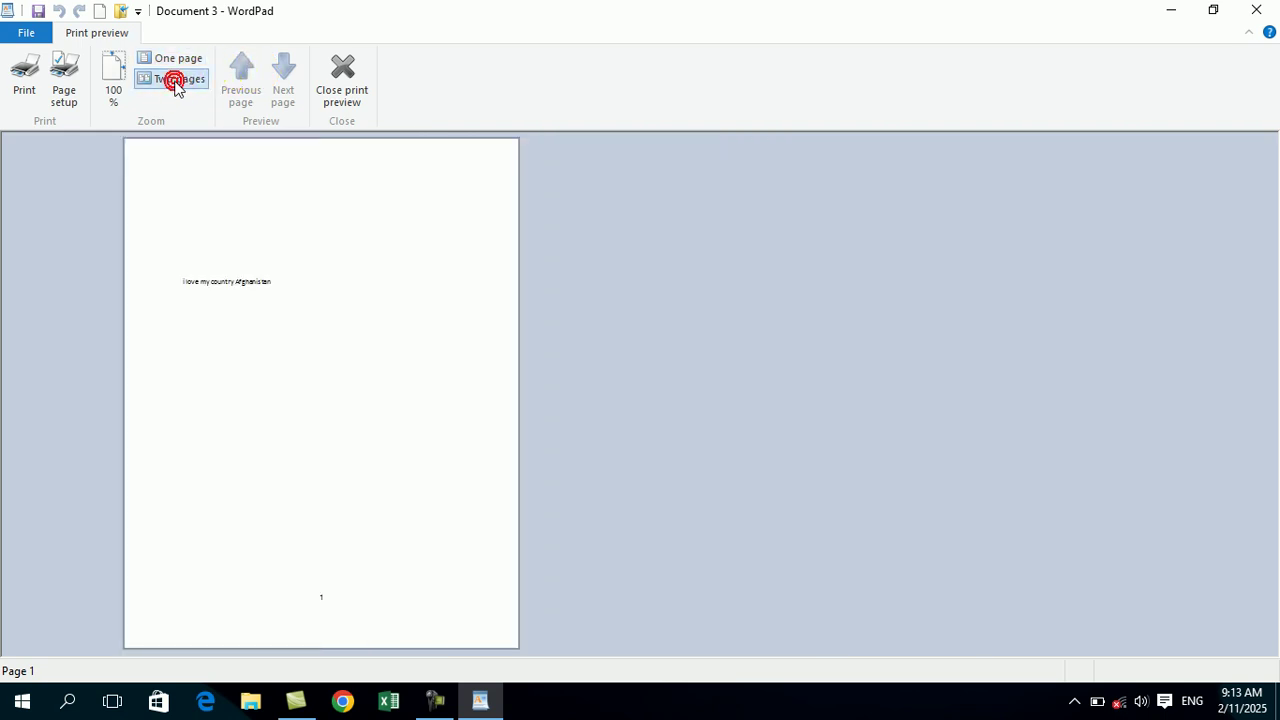
click(180, 61)
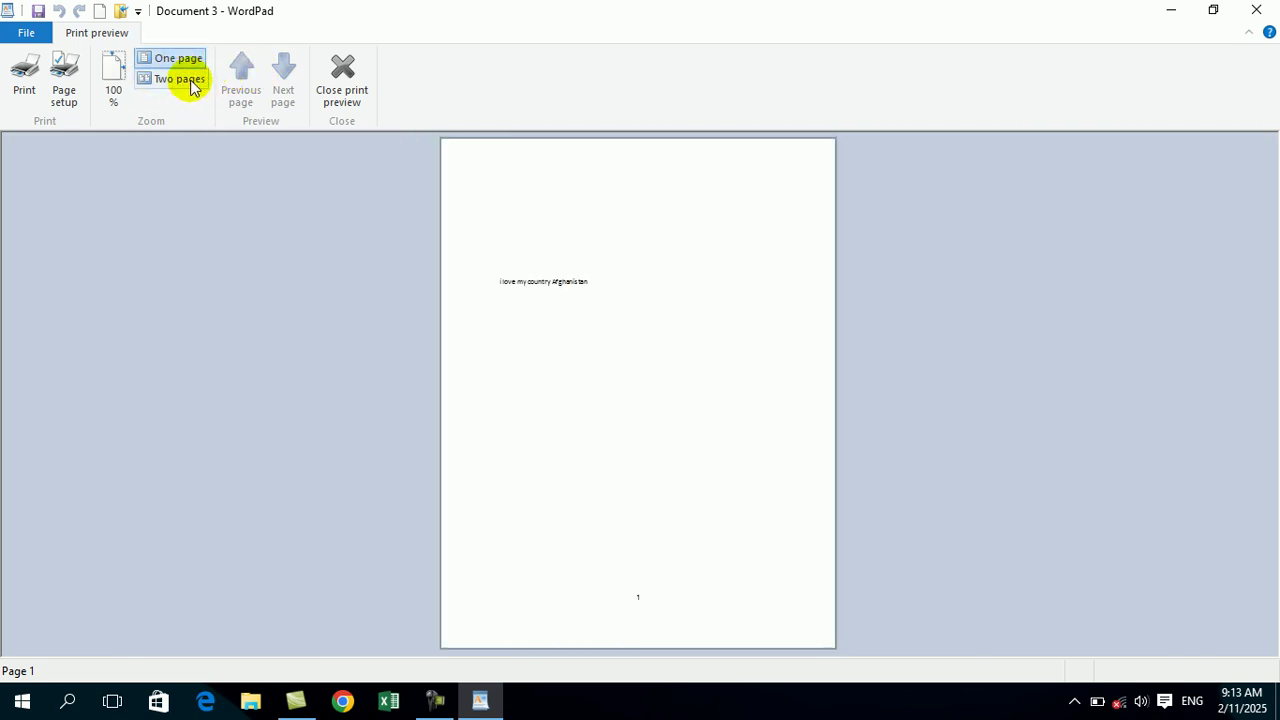
- Minimize WordPad and launch Microsoft Word with the command "winword" in the Run dialog, opening a blank document
click(1176, 10)
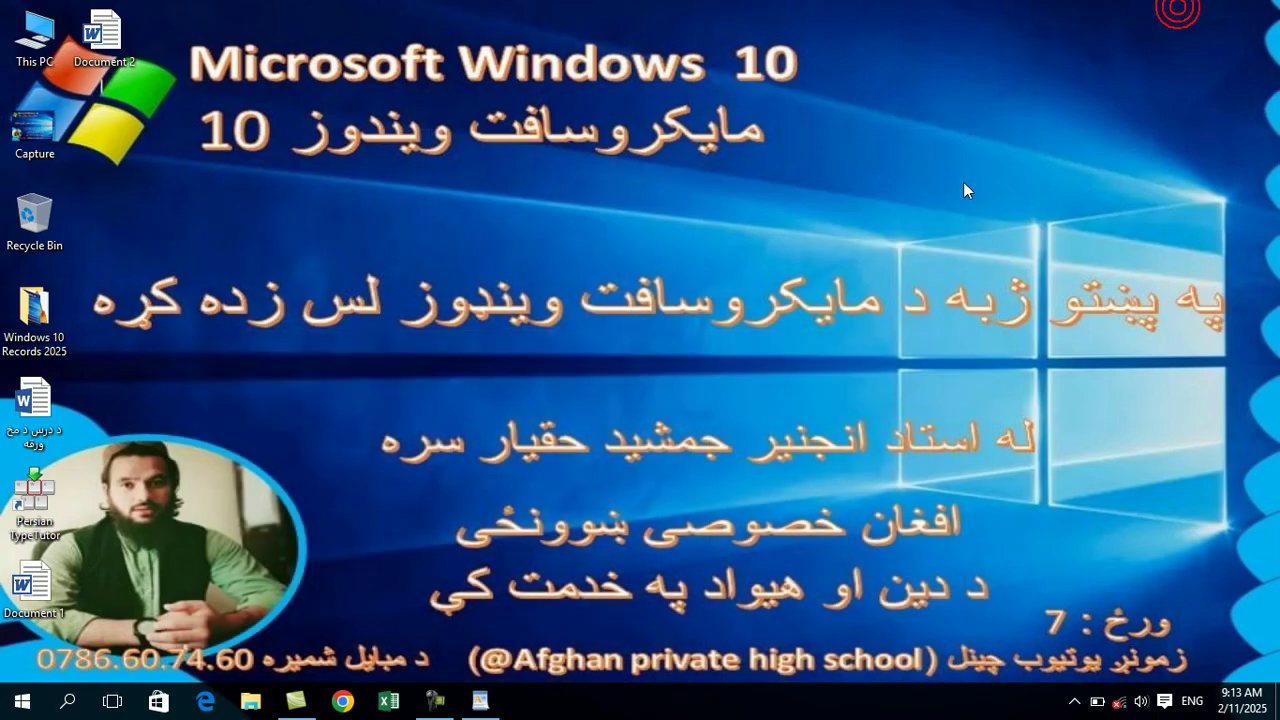
key(super+r)
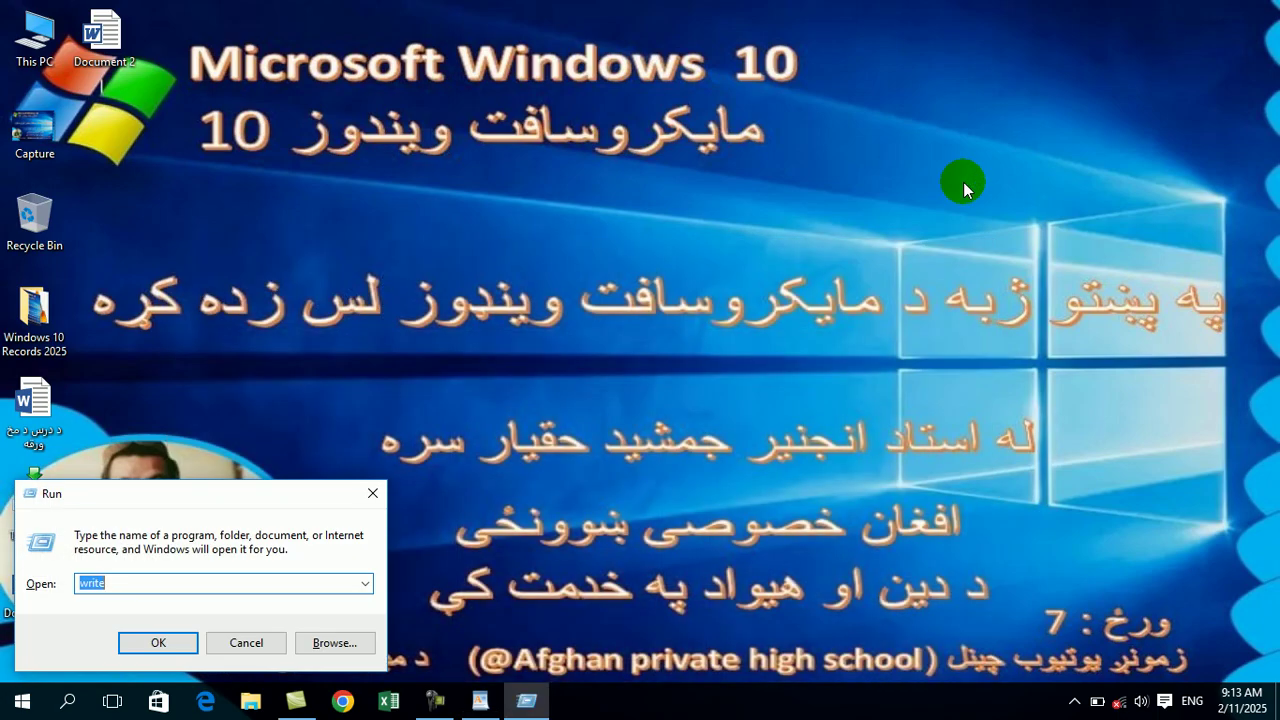
text(wor)
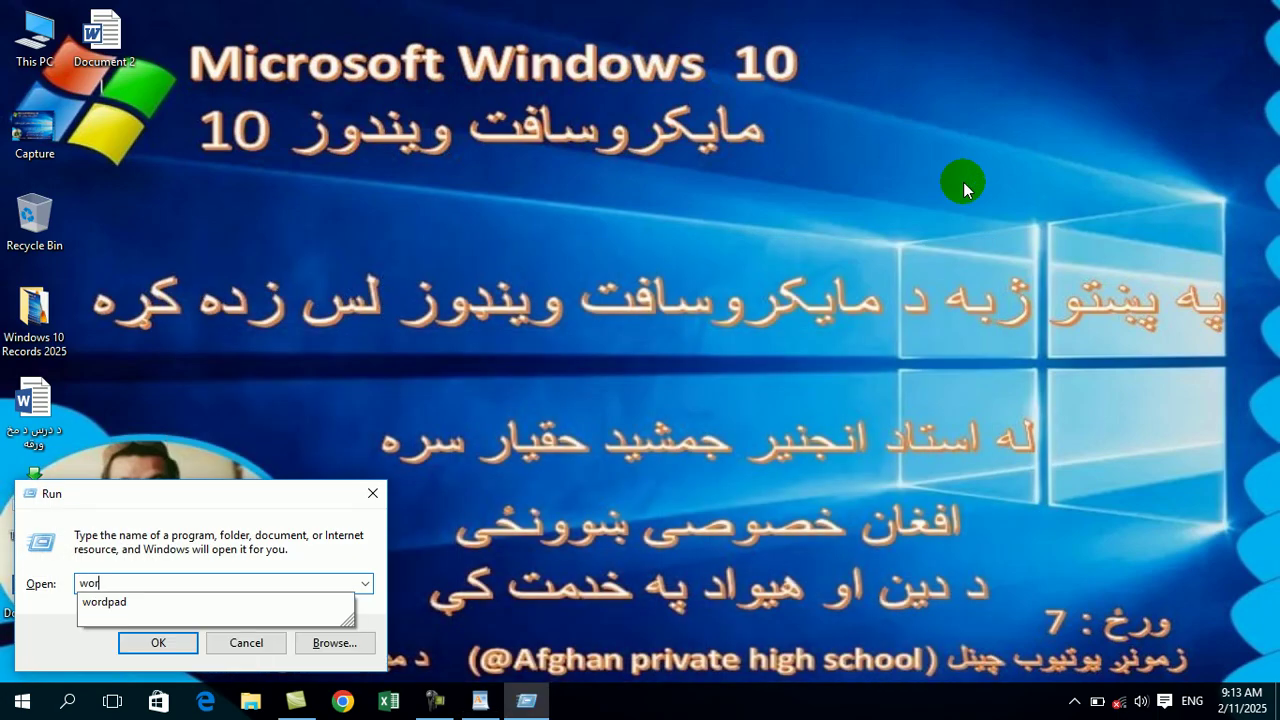
key(BackSpace)
key(BackSpace)
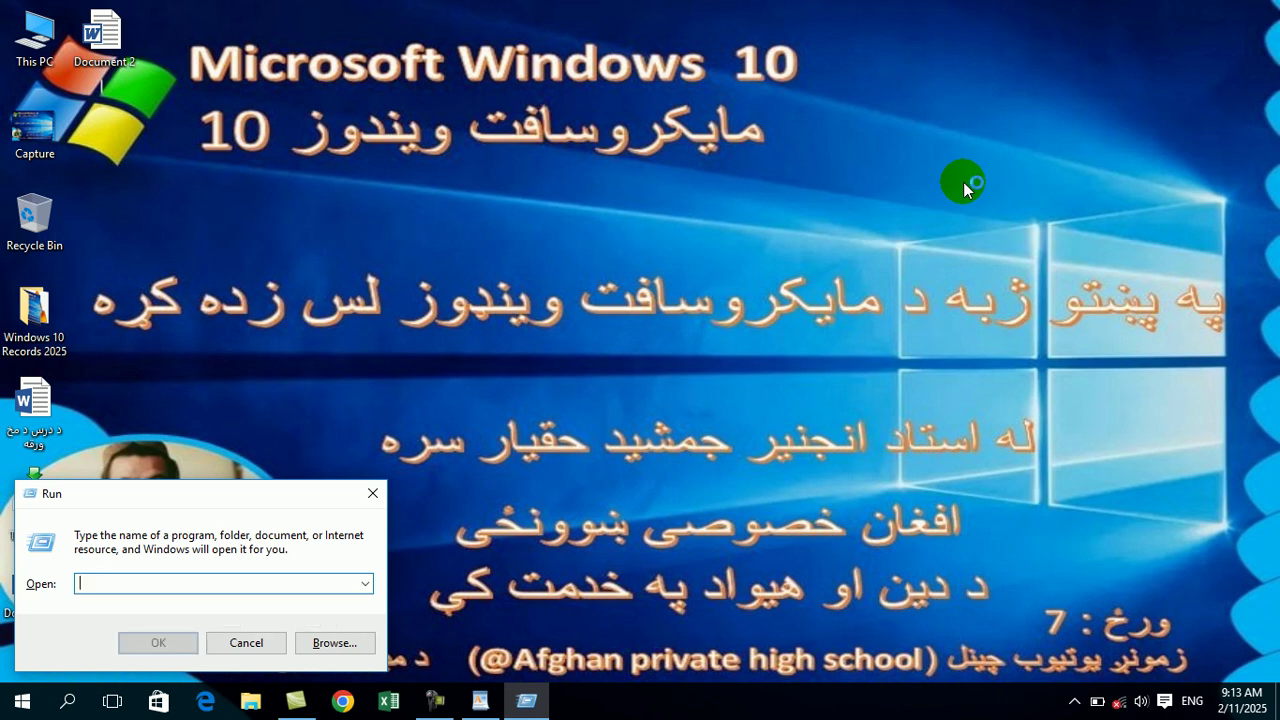
text(wo)
key(BackSpace)
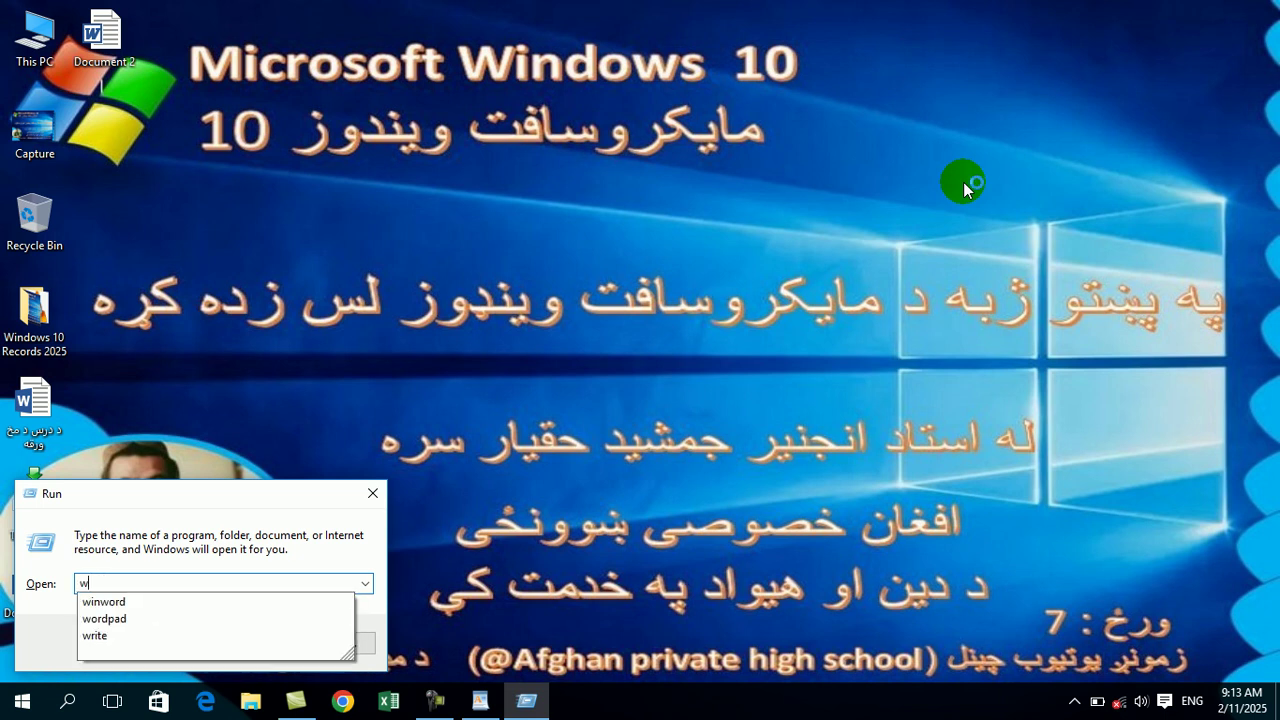
text(inword)
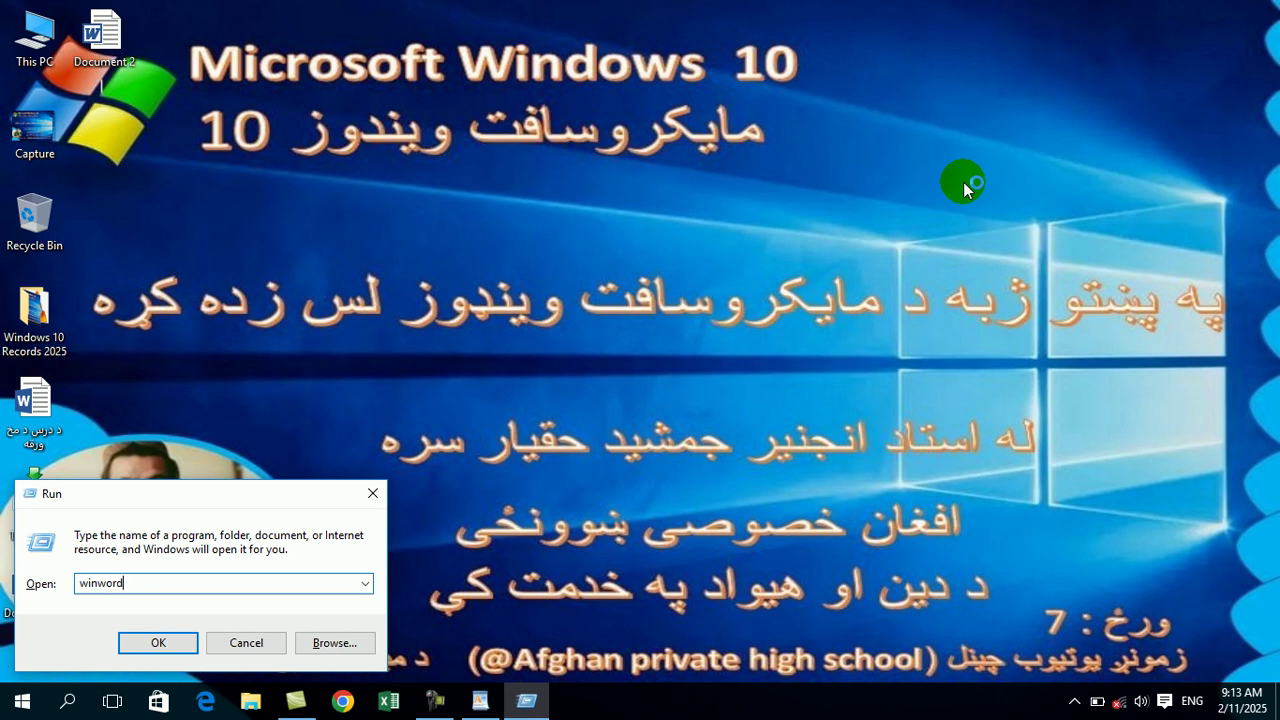
key(Return)
key(Return)
key(Return)
key(Return)
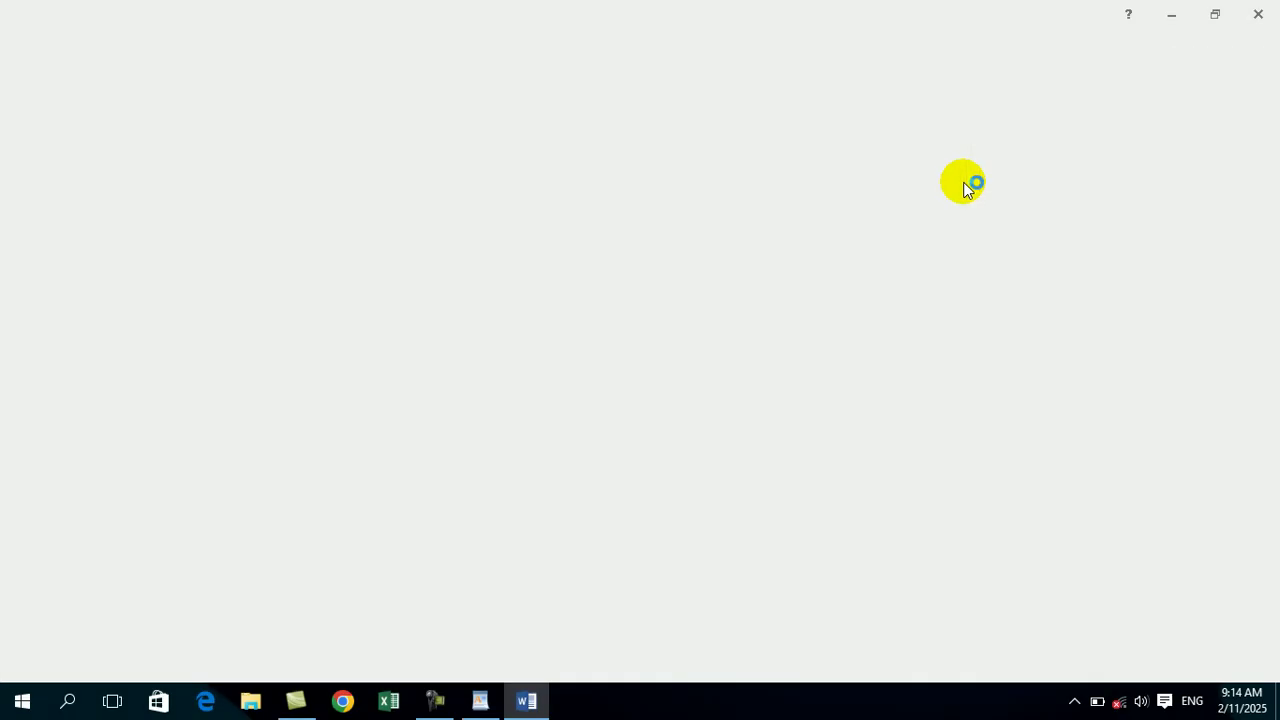
- Generate sample paragraphs in the blank Word document with the formula =rand()
text(-)
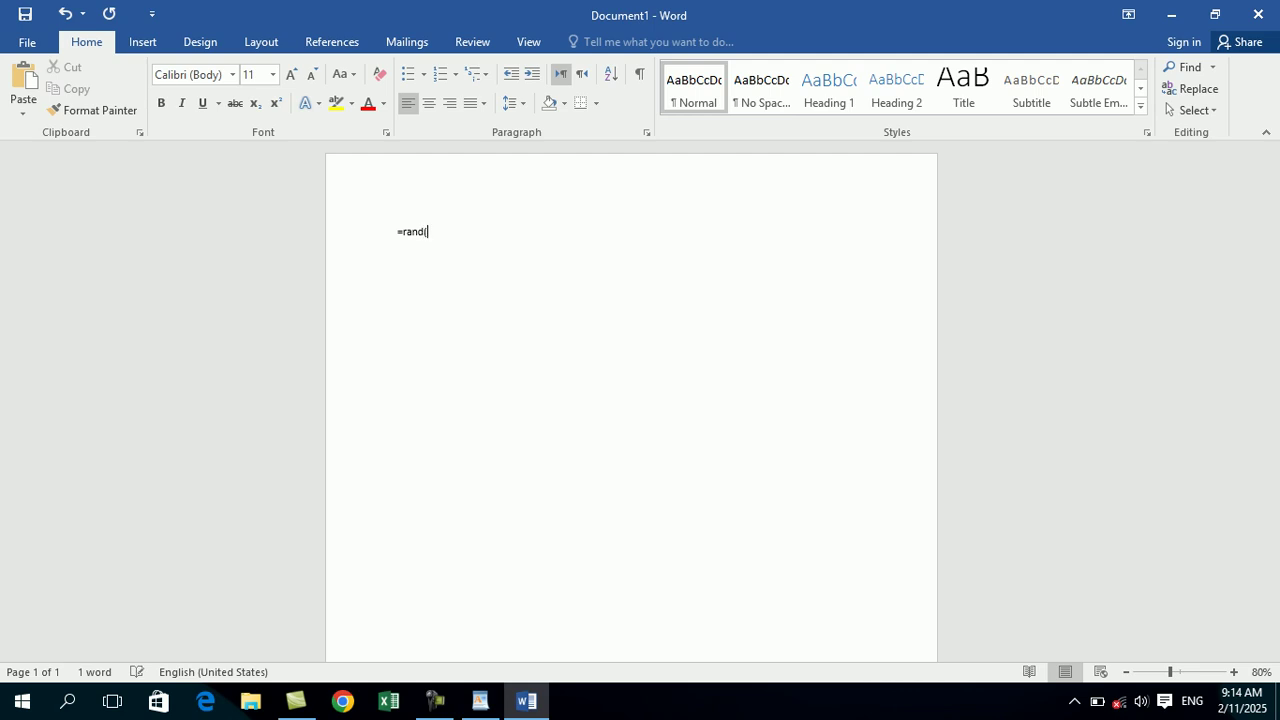
text(rand())
key(Return)
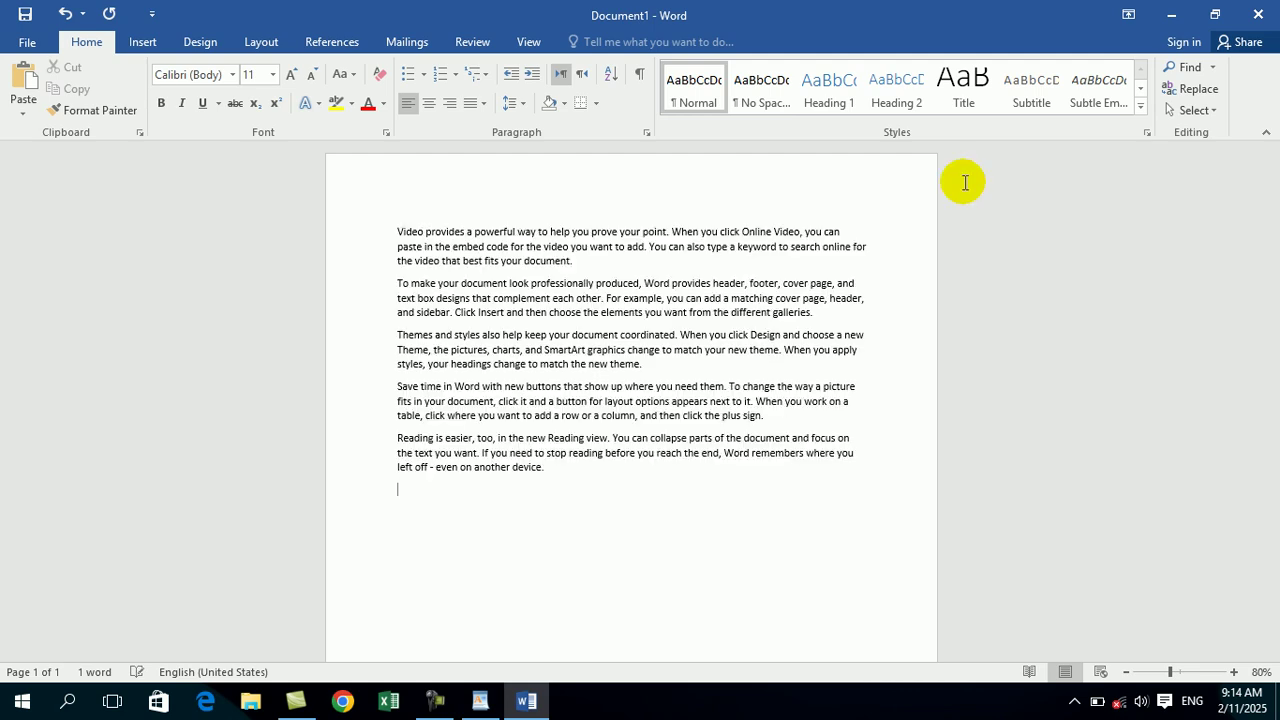
- Copy all the sample text in the Word document and switch back to WordPad
key(ctrl+a)
key(ctrl+c)
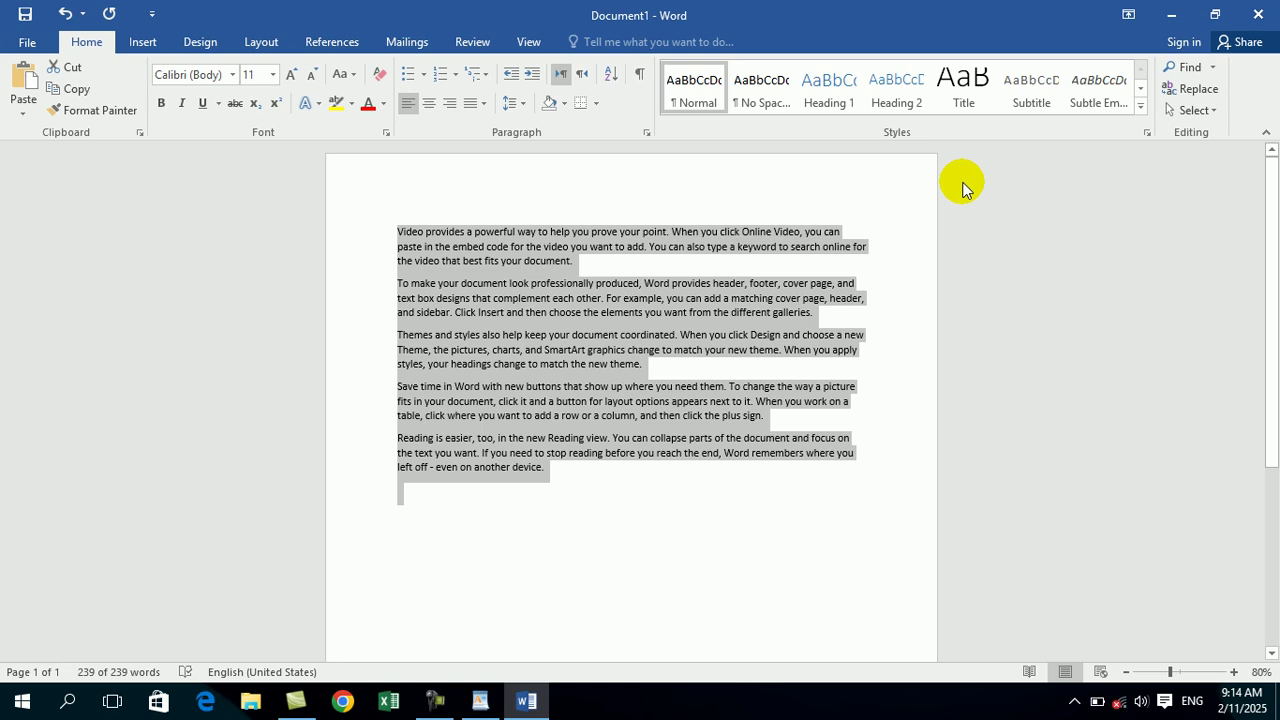
click(964, 186)
key(alt+Tab)
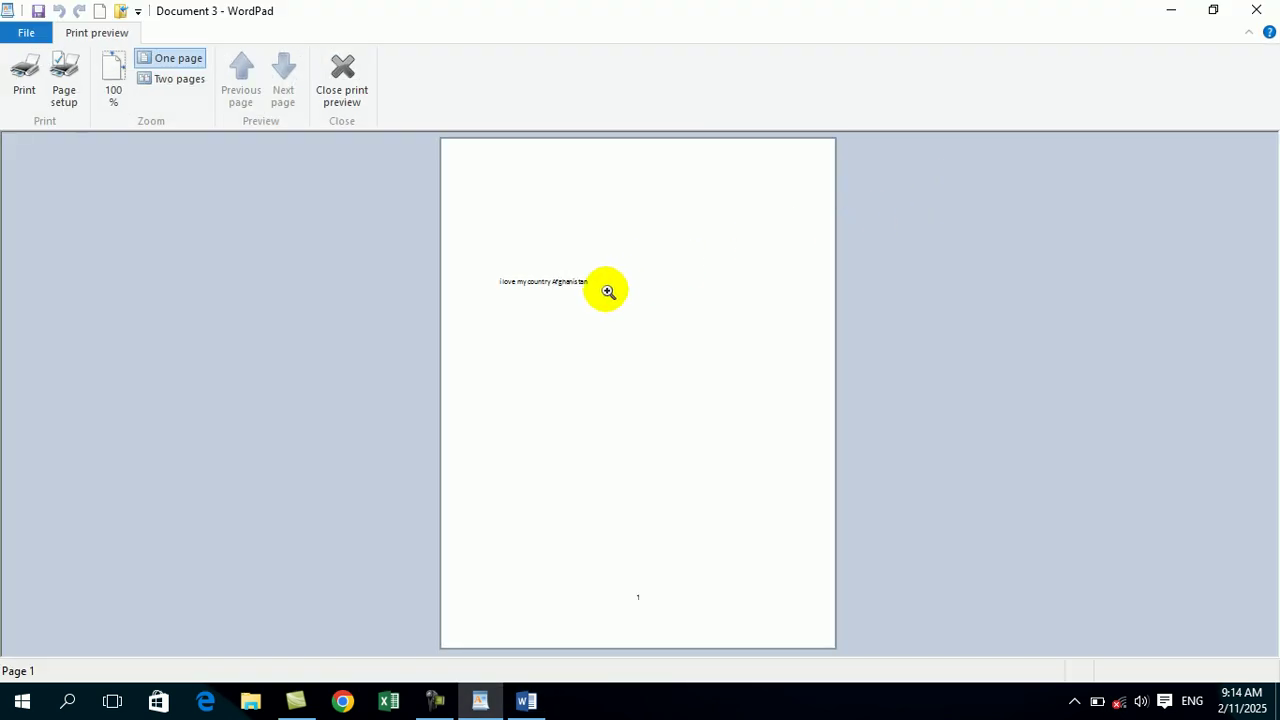
- Close the print preview and replace the line in Document 3 with several pasted copies of the sample paragraphs
click(341, 68)
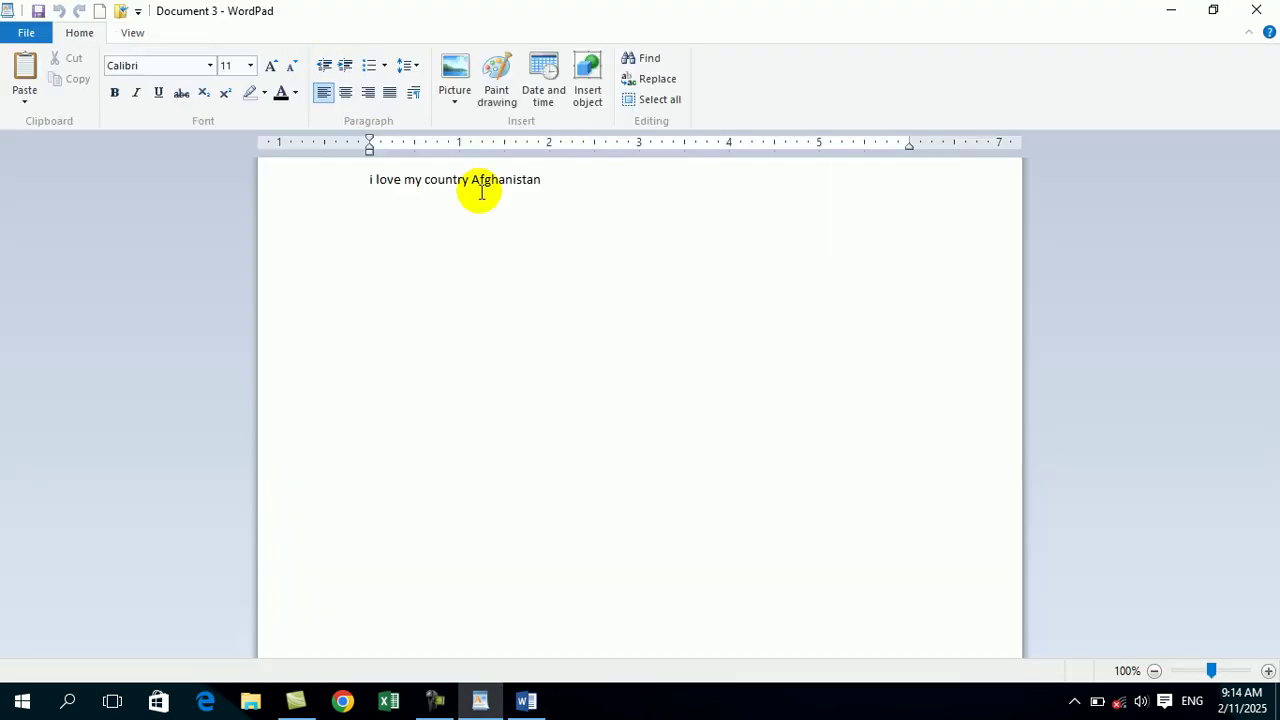
triple_click(481, 189)
key(ctrl+v)
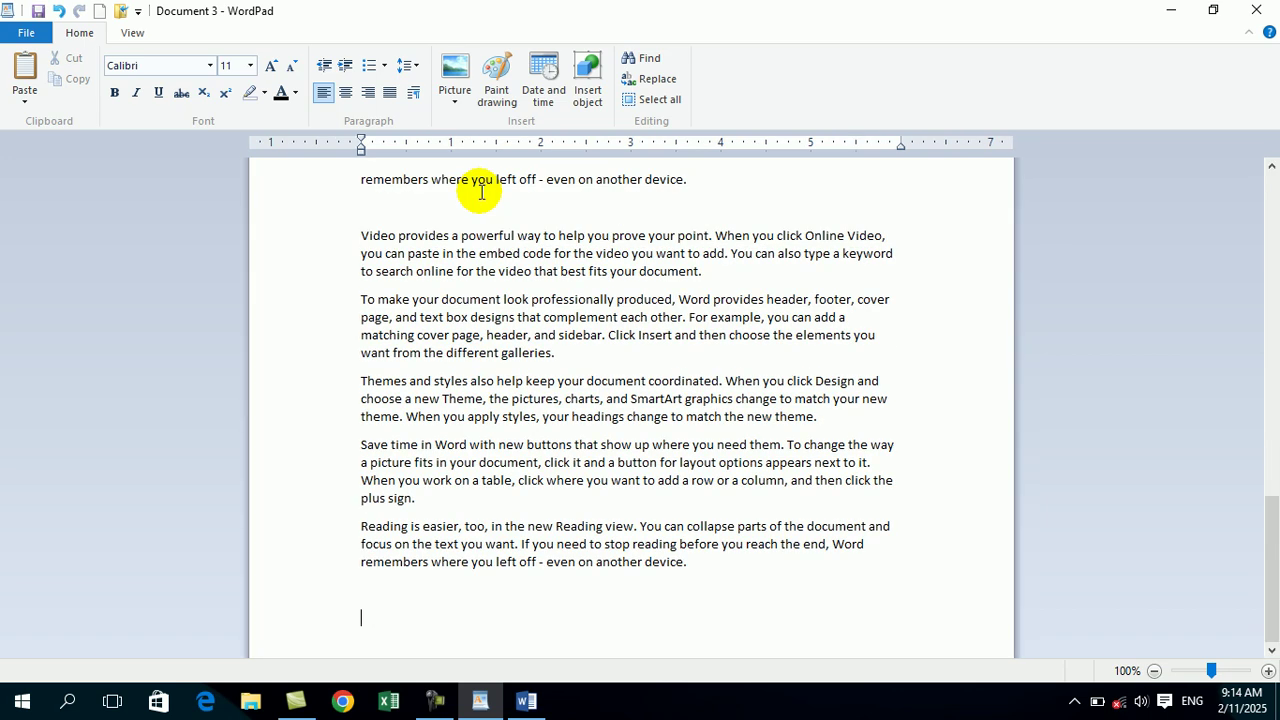
mouse_move(1271, 591)
mouse_down()
mouse_move(1271, 366)
mouse_move(1271, 605)
mouse_up()
click(509, 288)
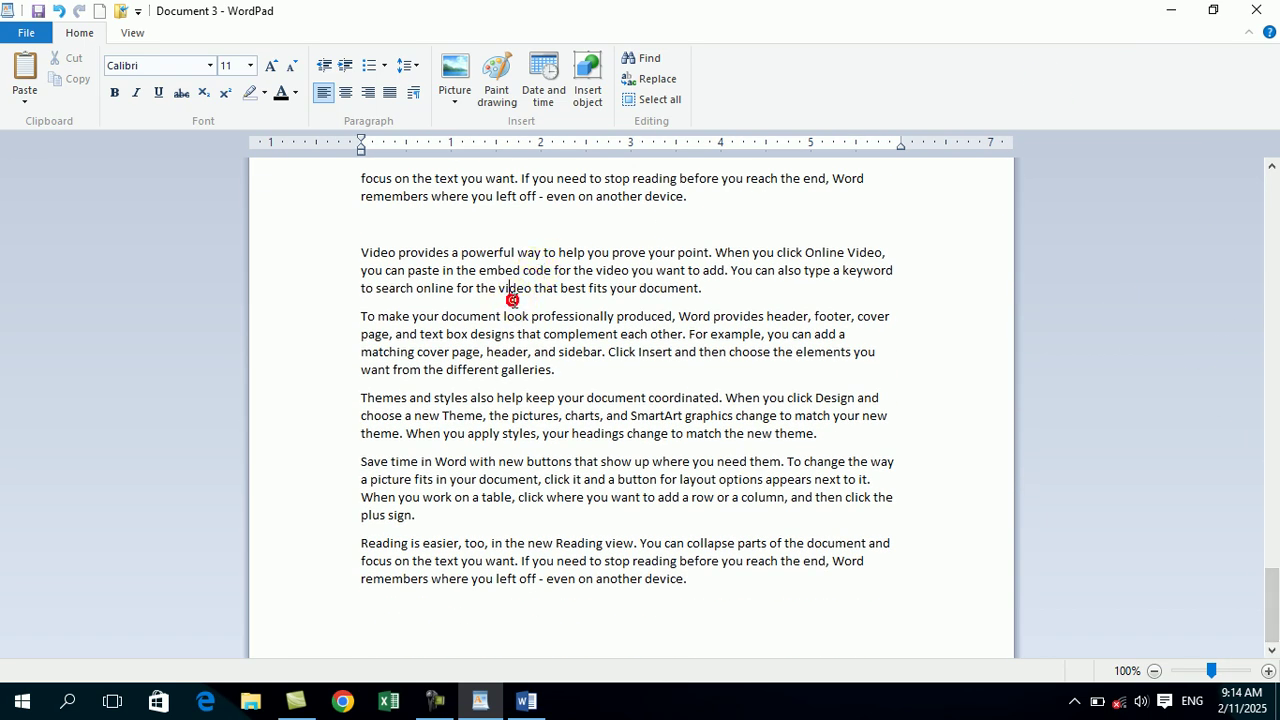
- Open the print preview of the expanded document and switch it to two pages and back to one page
click(40, 30)
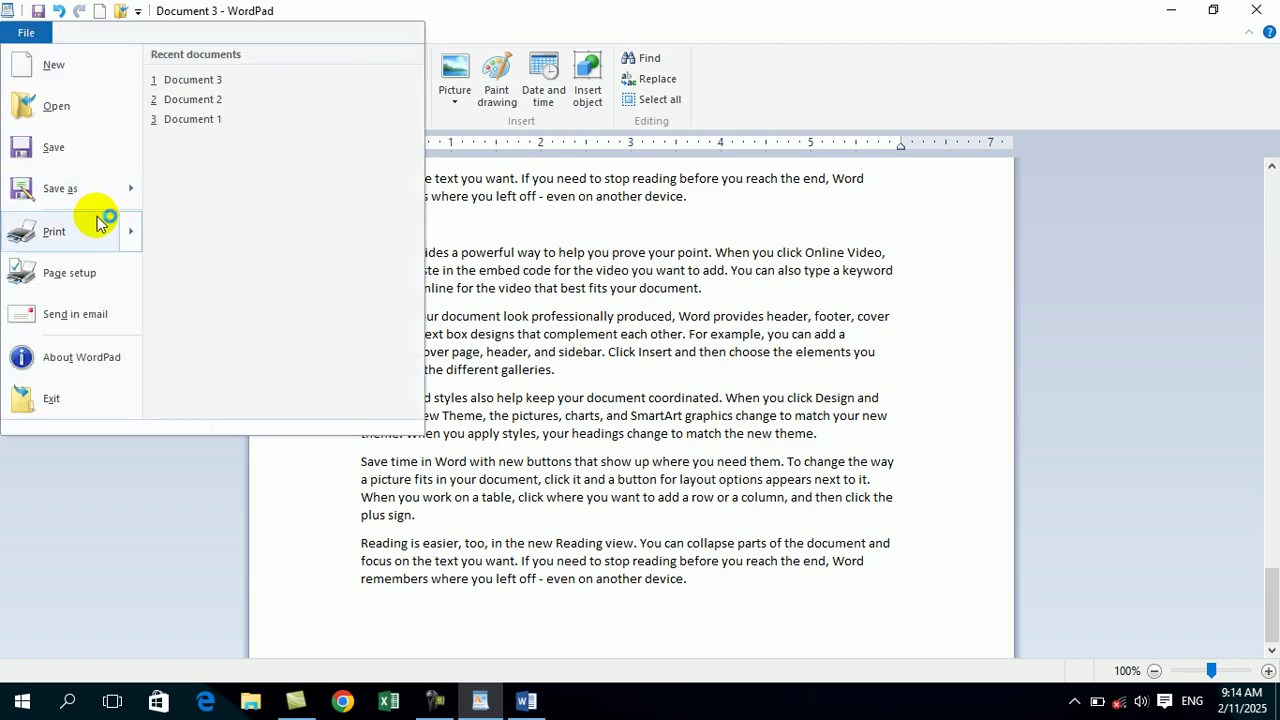
mouse_move(114, 229)
click(169, 213)
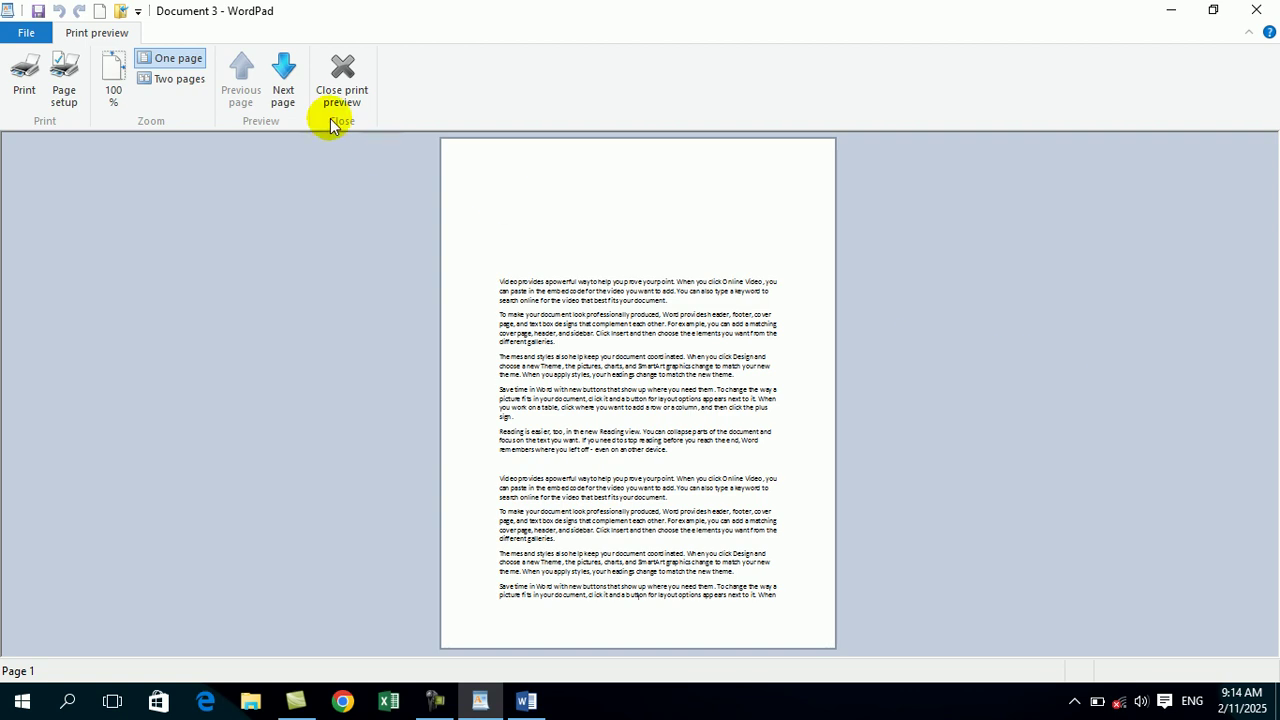
click(147, 80)
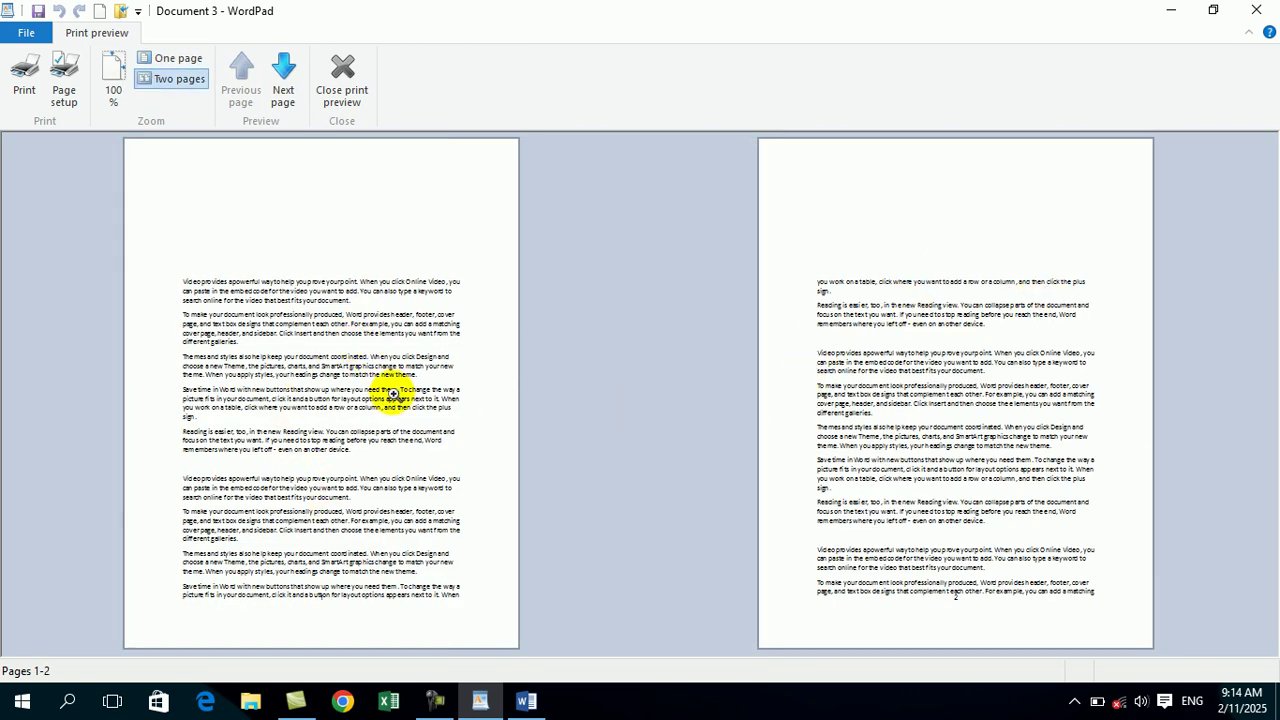
click(189, 61)
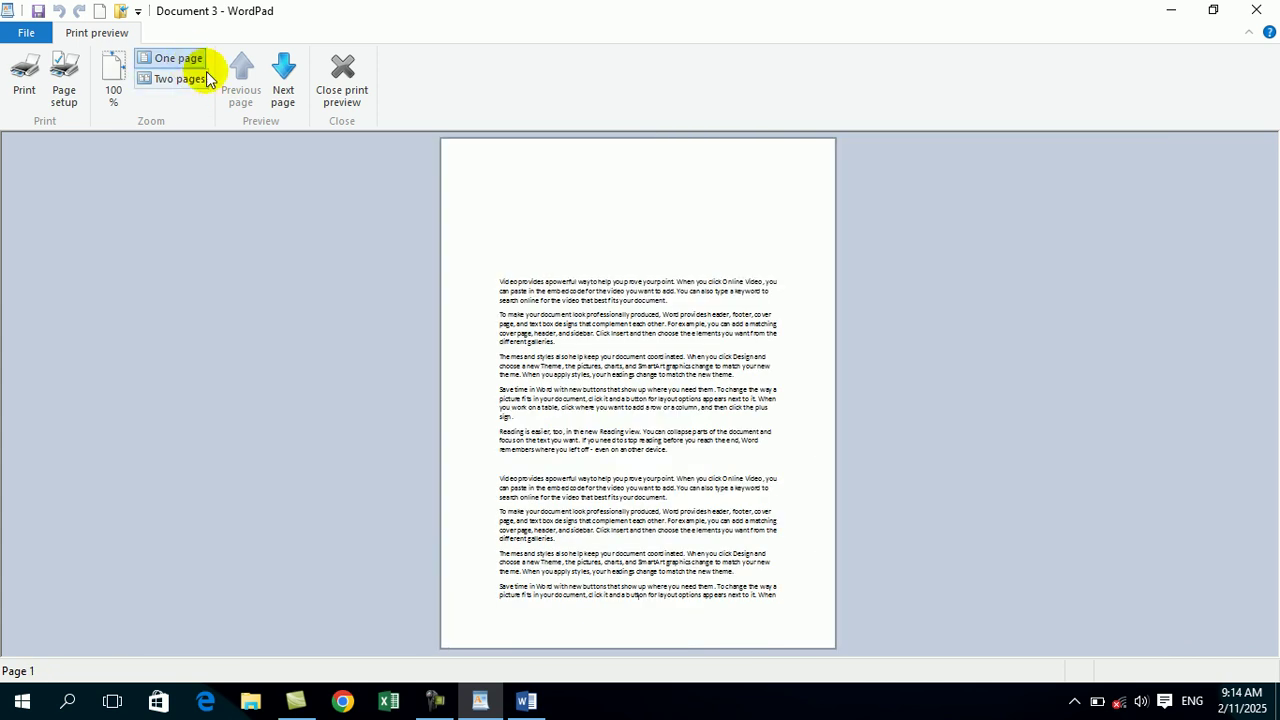
- Page forward through the preview to page 4, go back to page 3 and zoom it to 100%
click(279, 78)
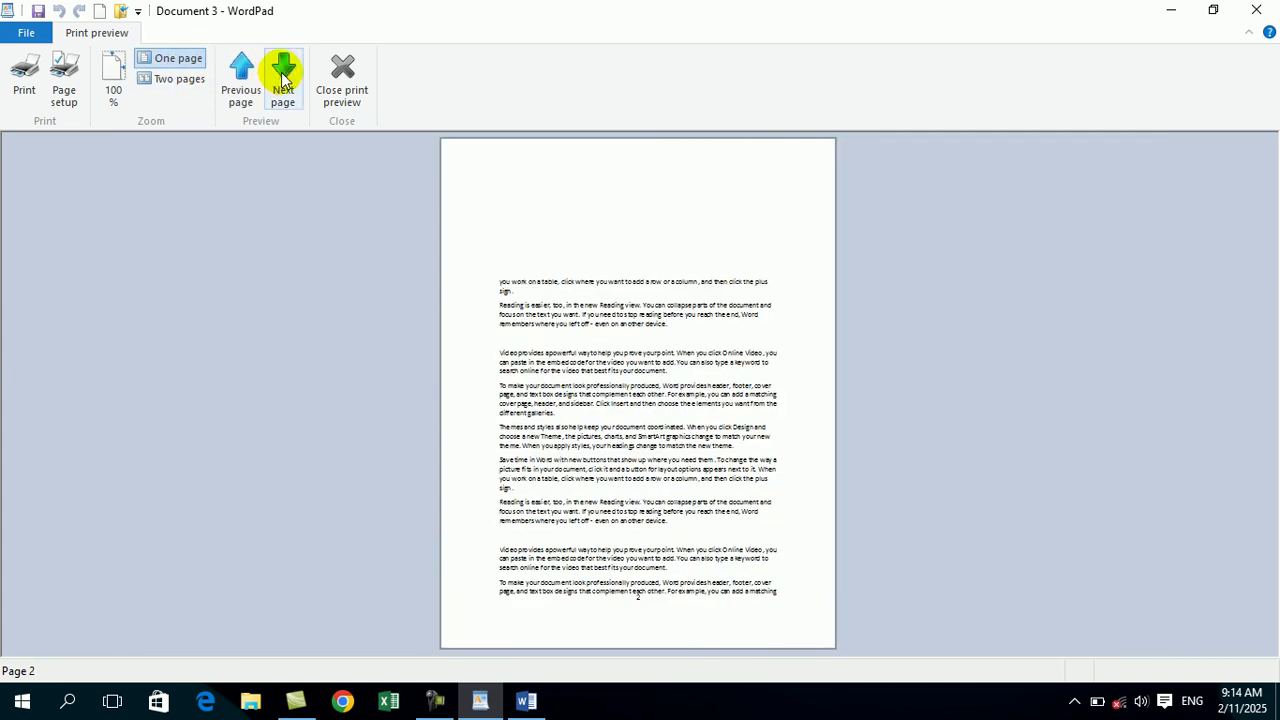
click(283, 80)
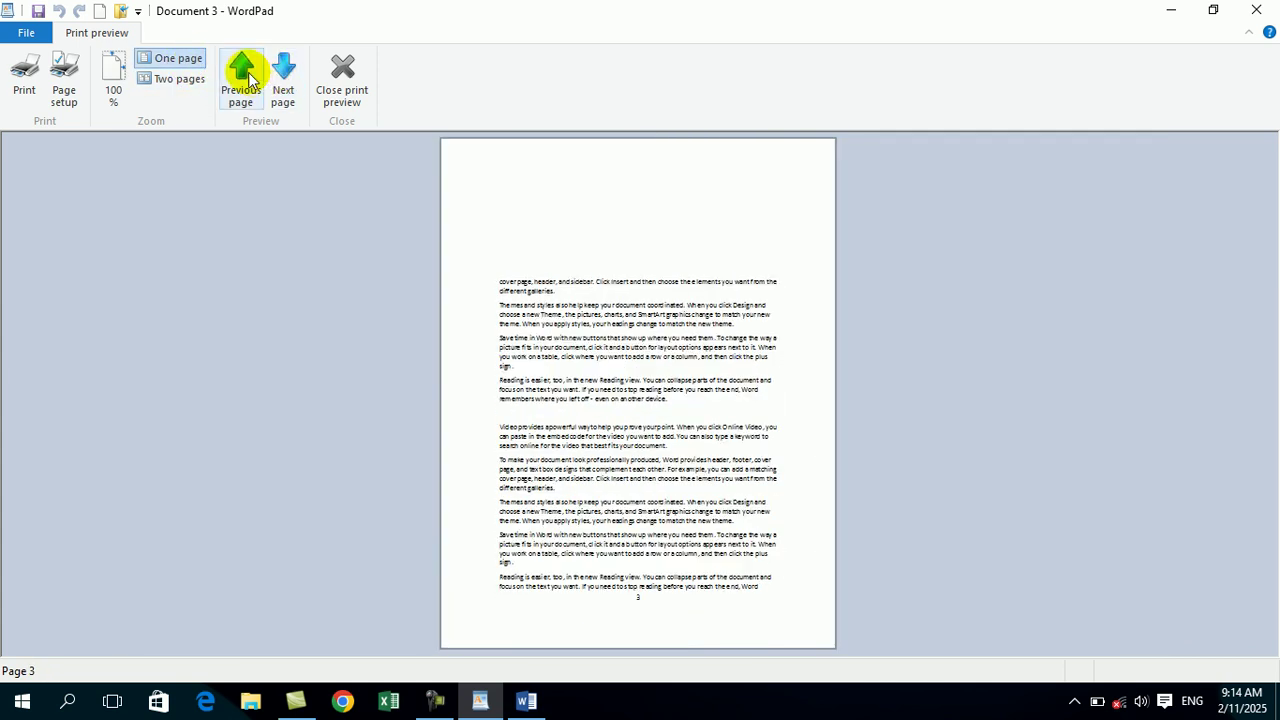
click(283, 88)
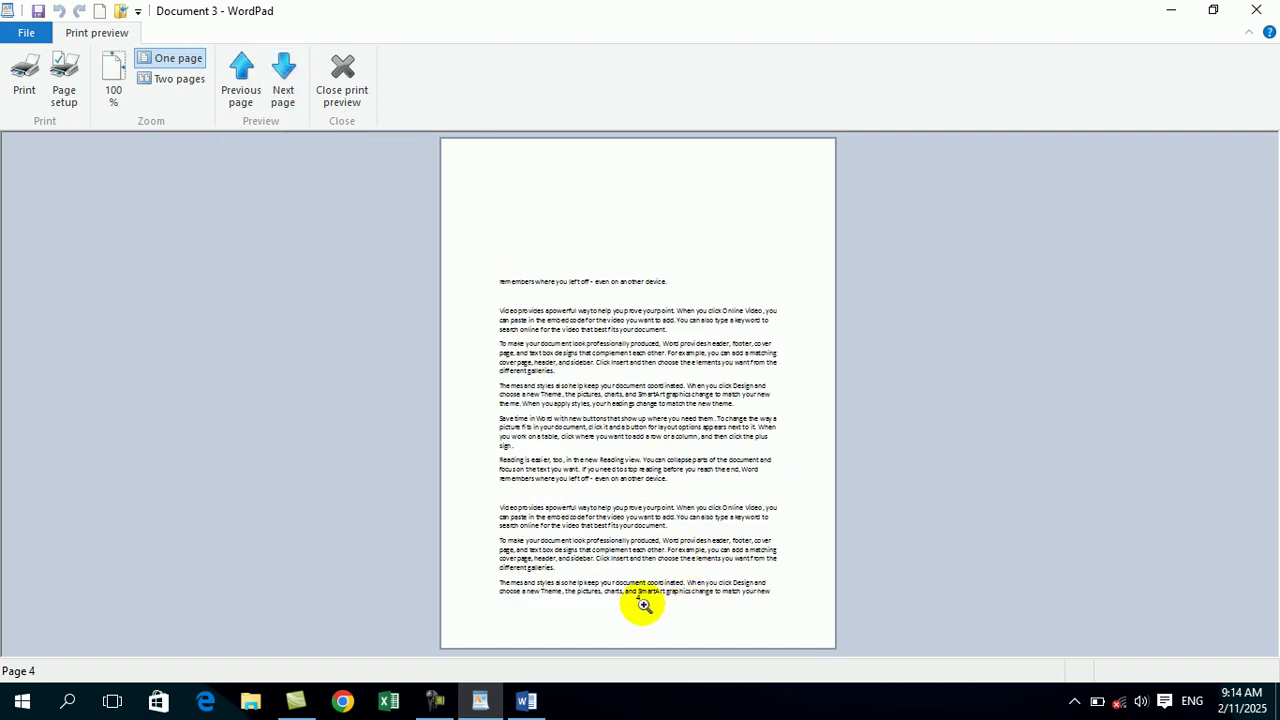
click(242, 98)
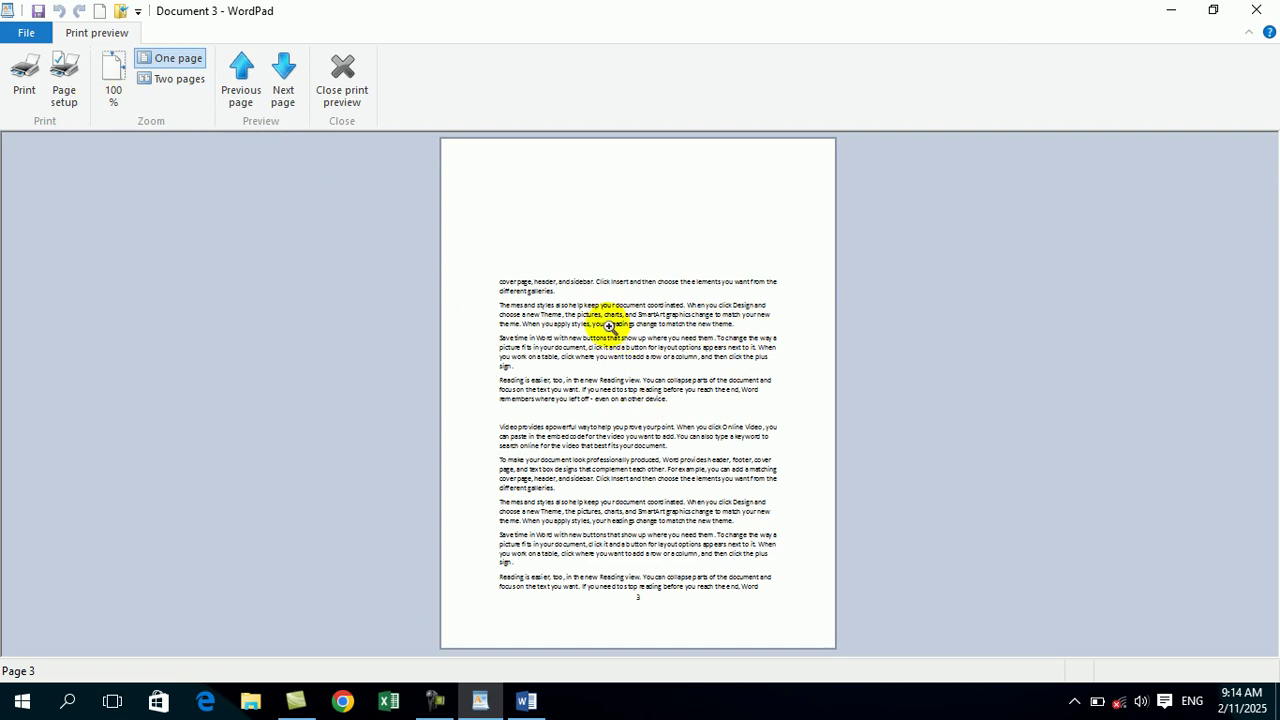
click(112, 85)
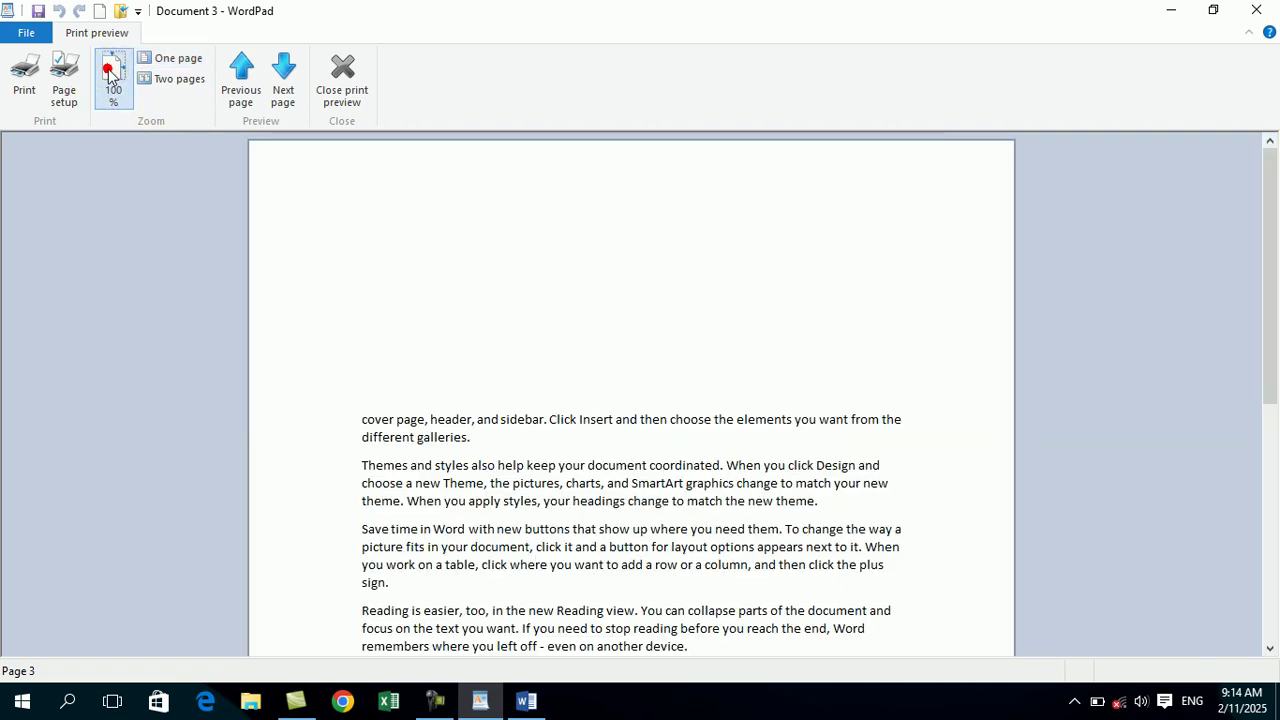
click(84, 90)
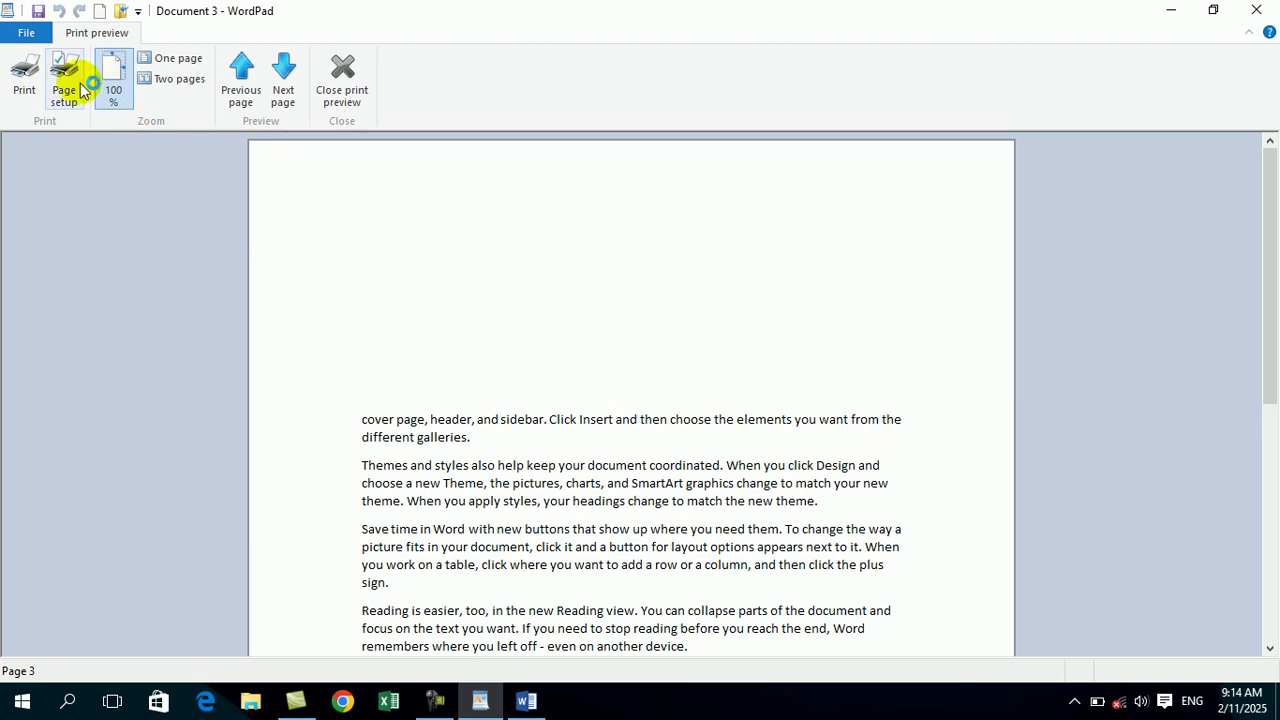
click(29, 33)
click(106, 264)
click(340, 97)
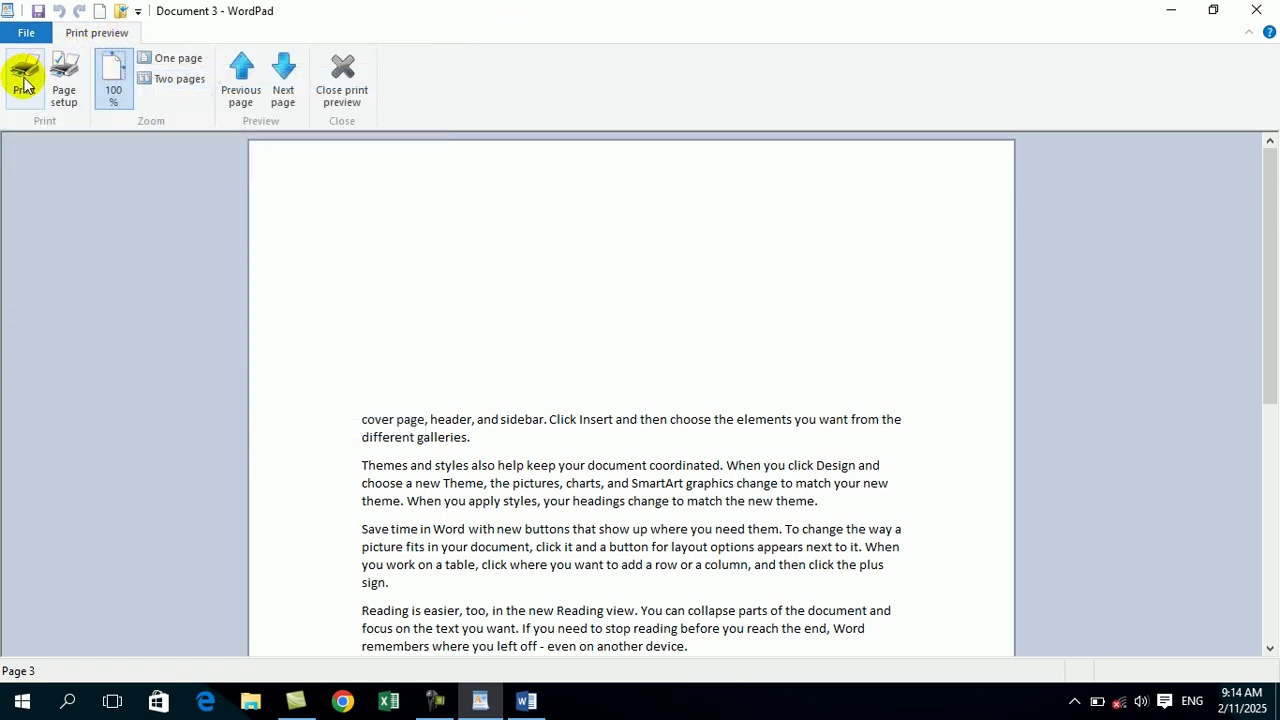
- Open the Print dialog from the print options, look over its printer and page range settings, and cancel it
click(26, 33)
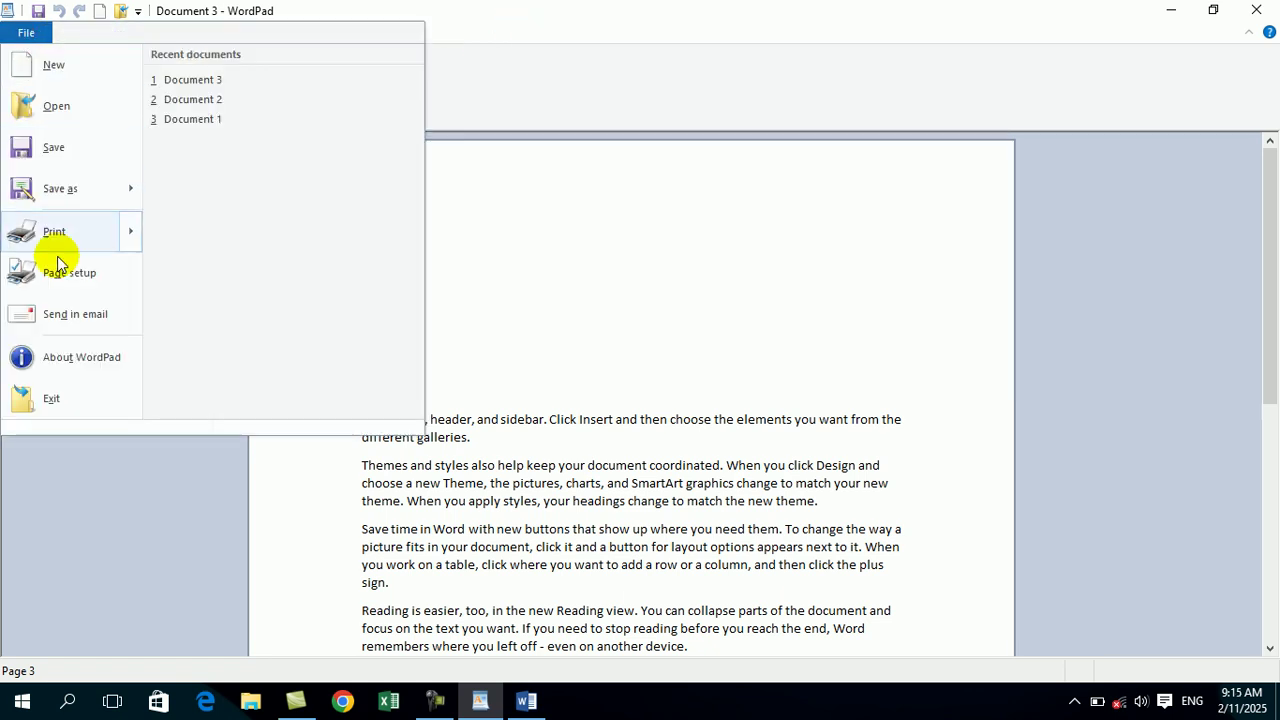
mouse_move(133, 231)
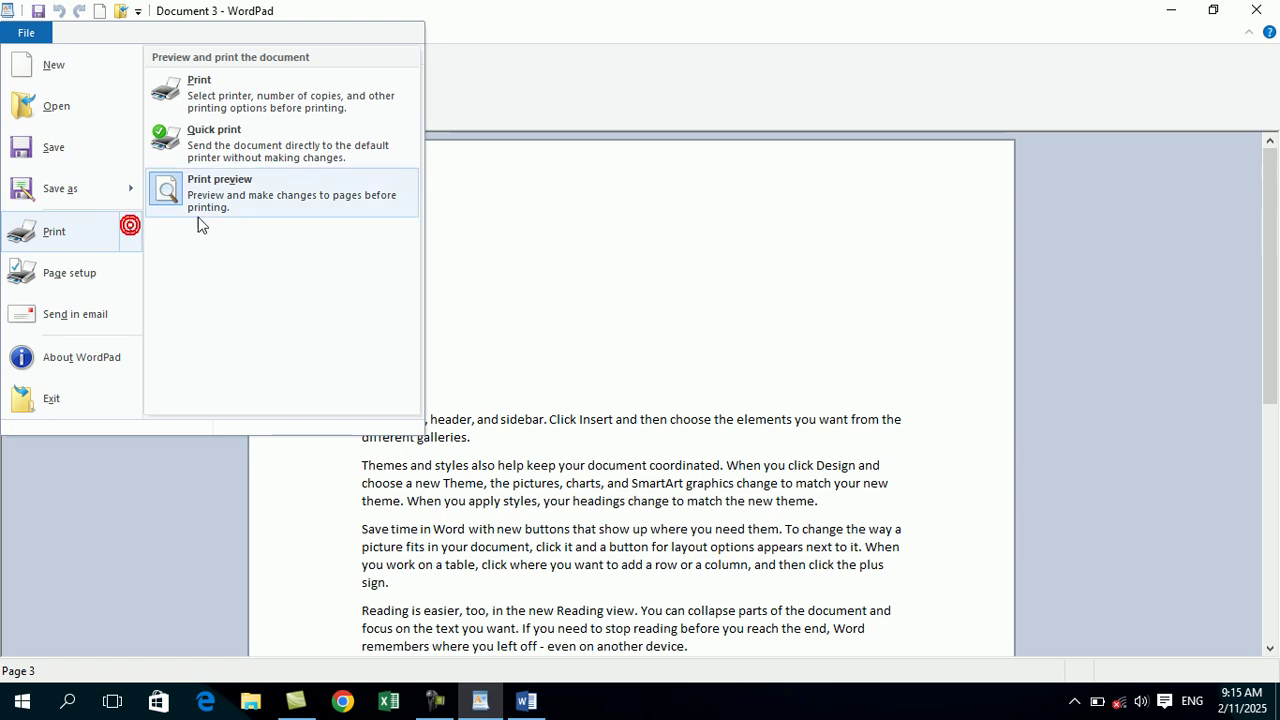
click(250, 152)
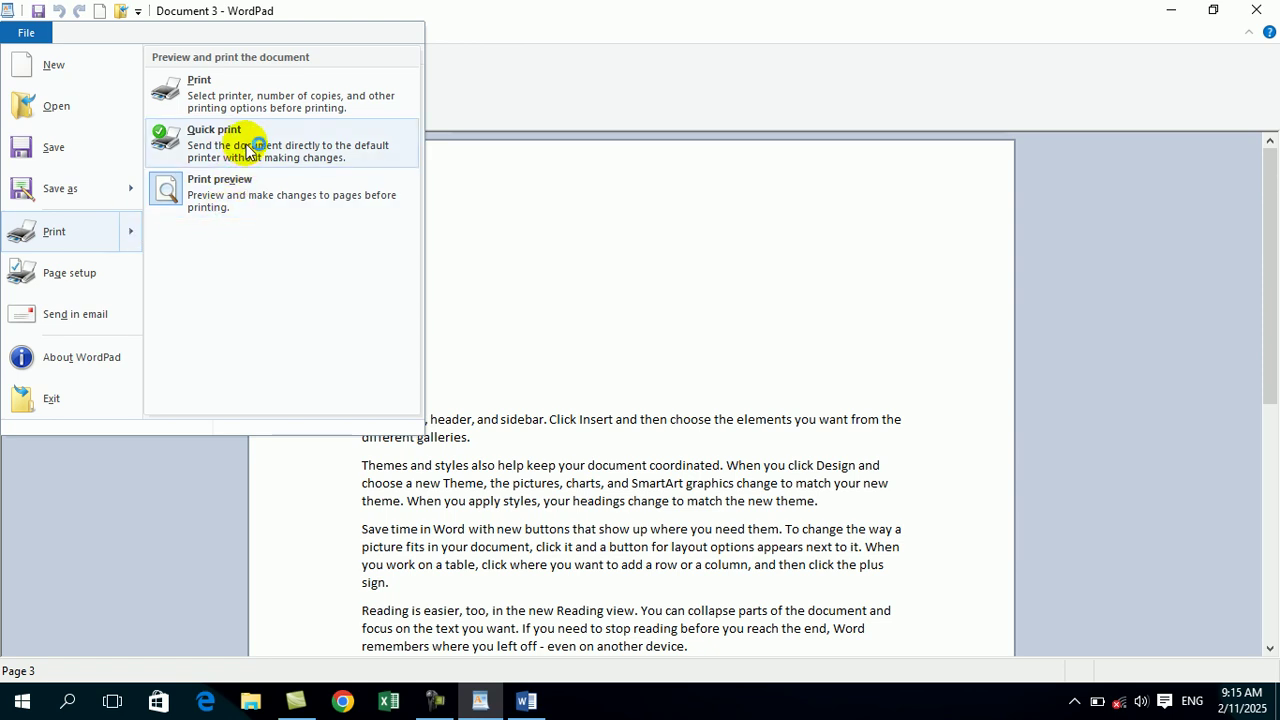
click(251, 86)
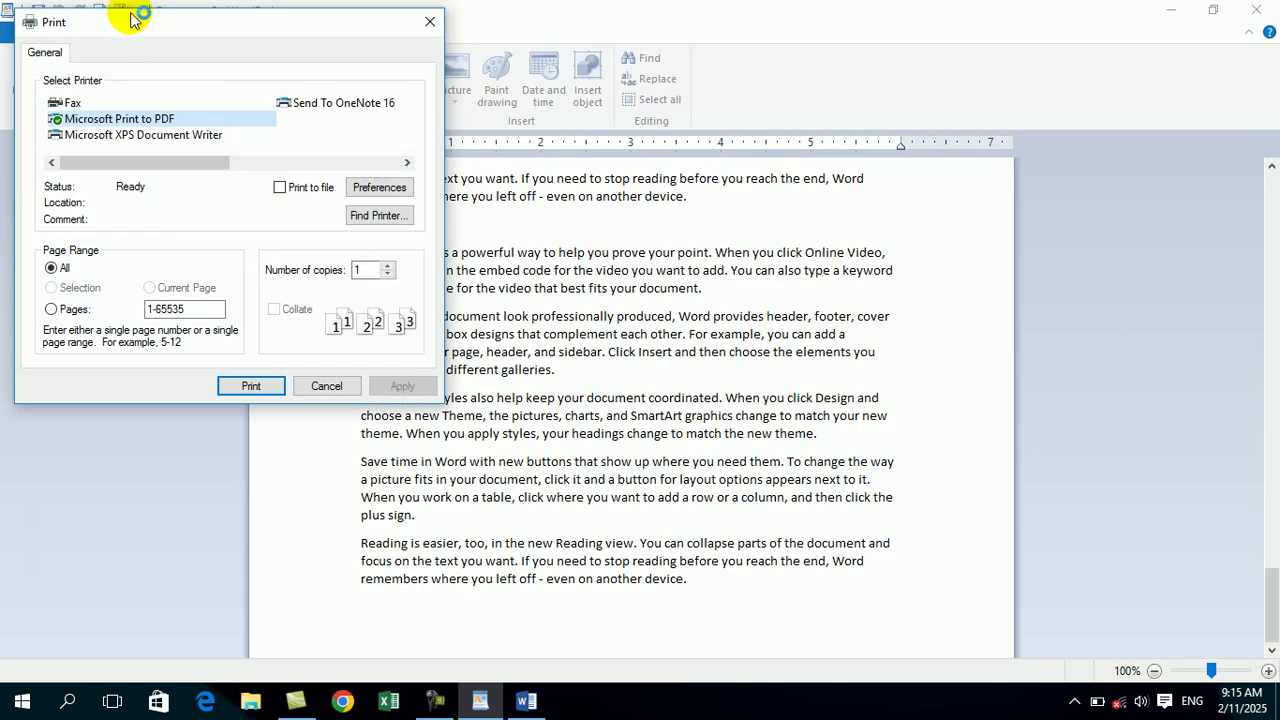
drag(129, 14, 546, 88)
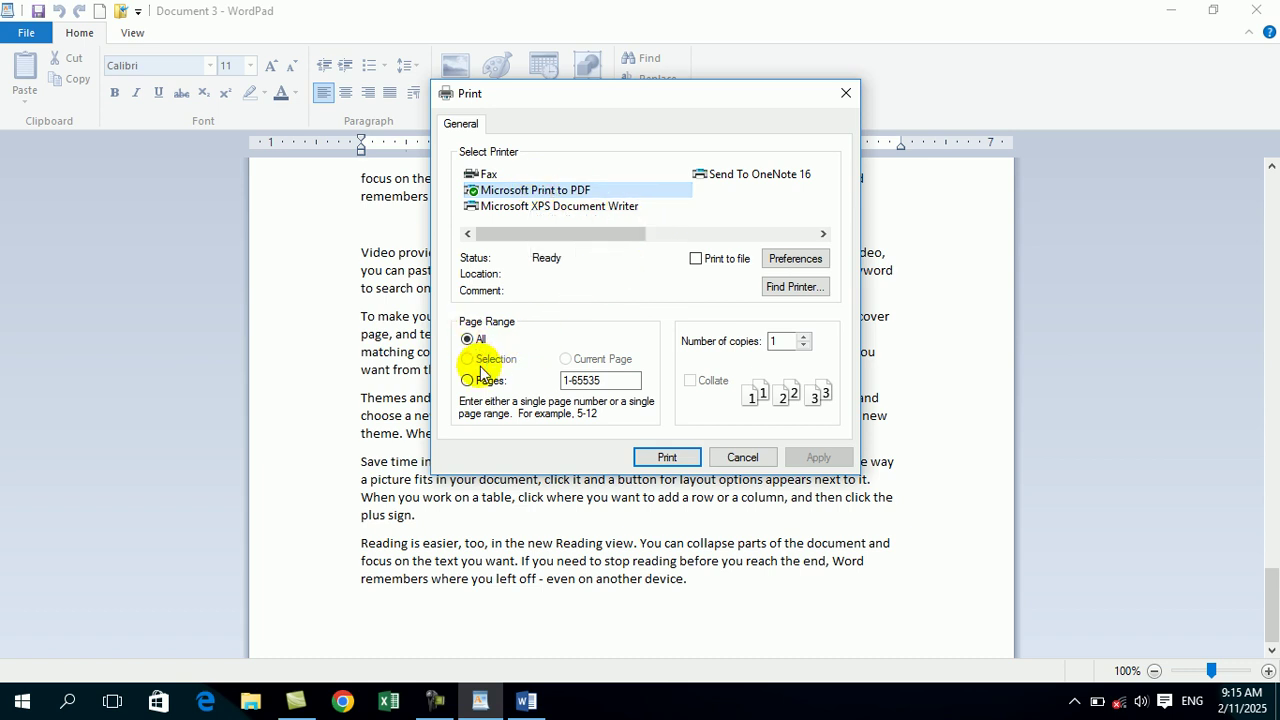
click(744, 458)
click(749, 451)
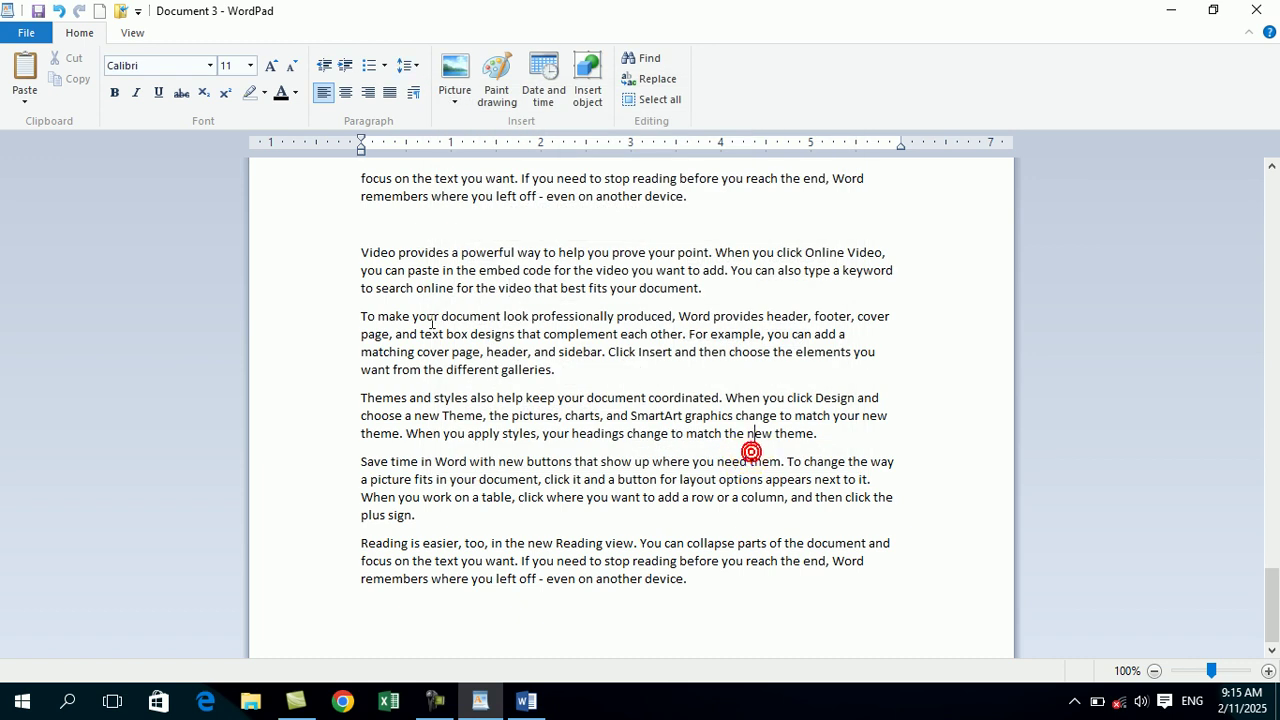
- Select the paragraph beginning "To make your document look professionally produced" and set the print page range to Selection
double_click(291, 343)
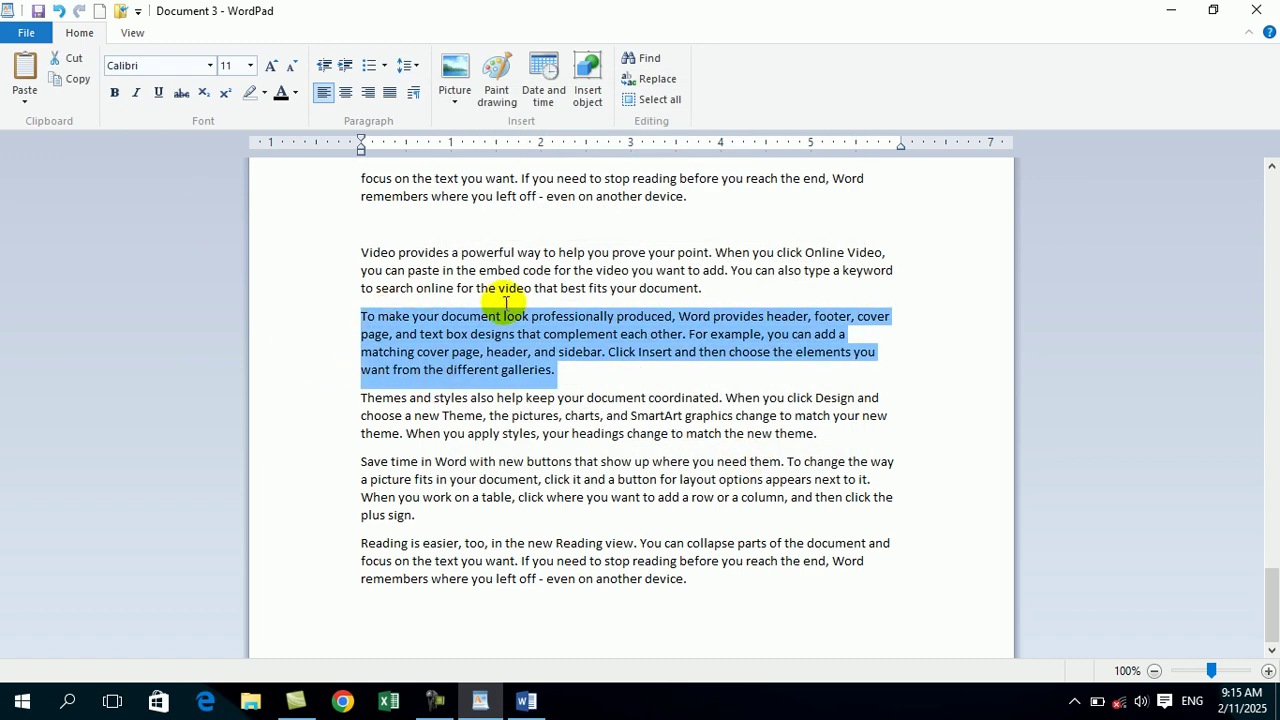
click(42, 40)
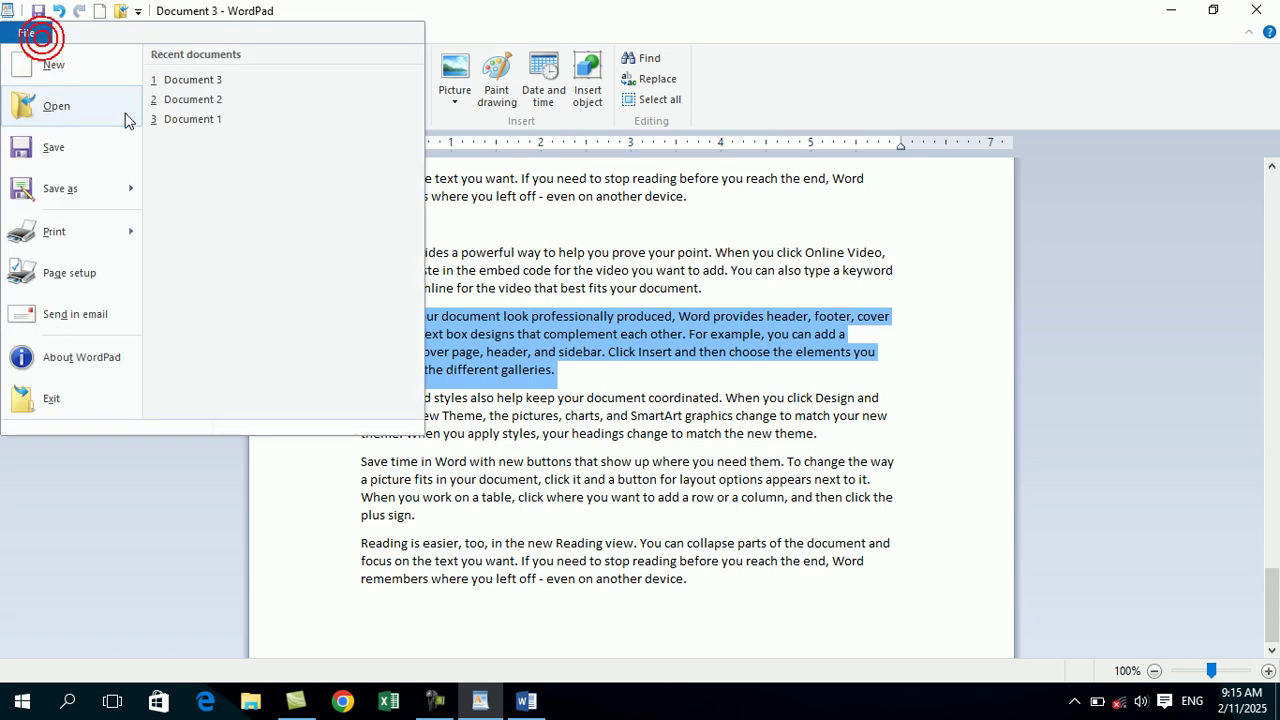
click(130, 231)
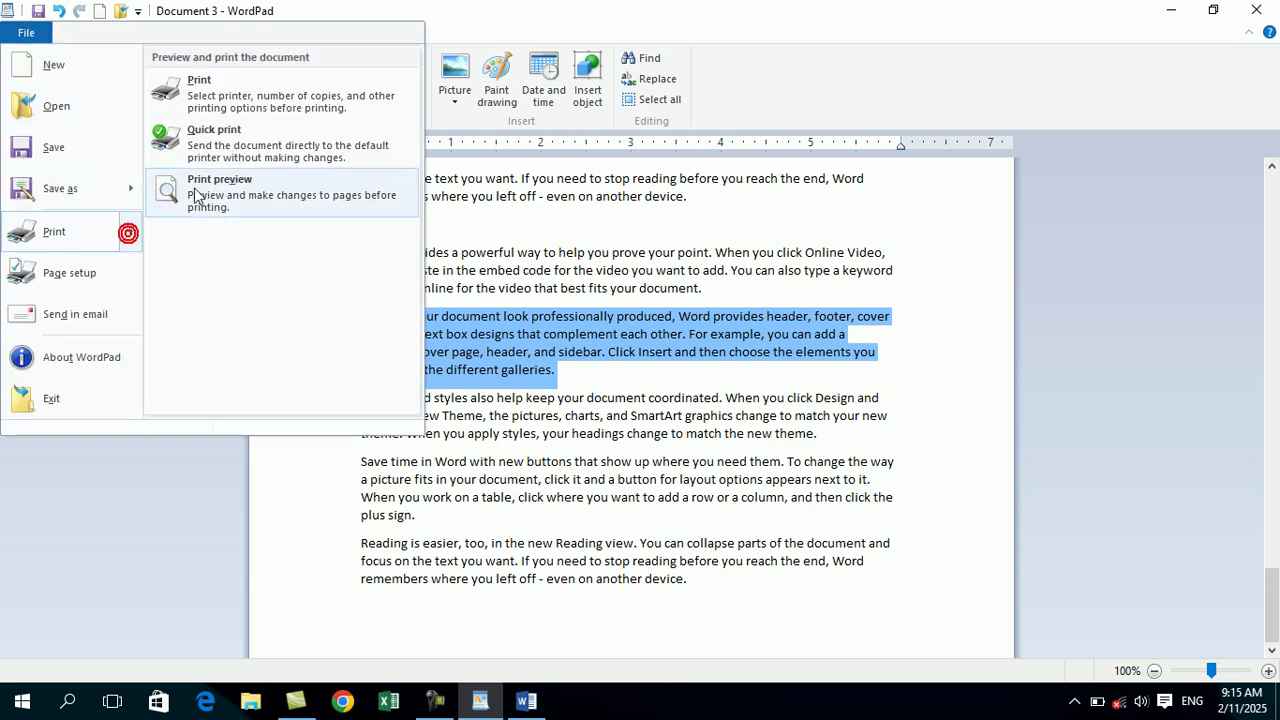
click(262, 97)
click(85, 287)
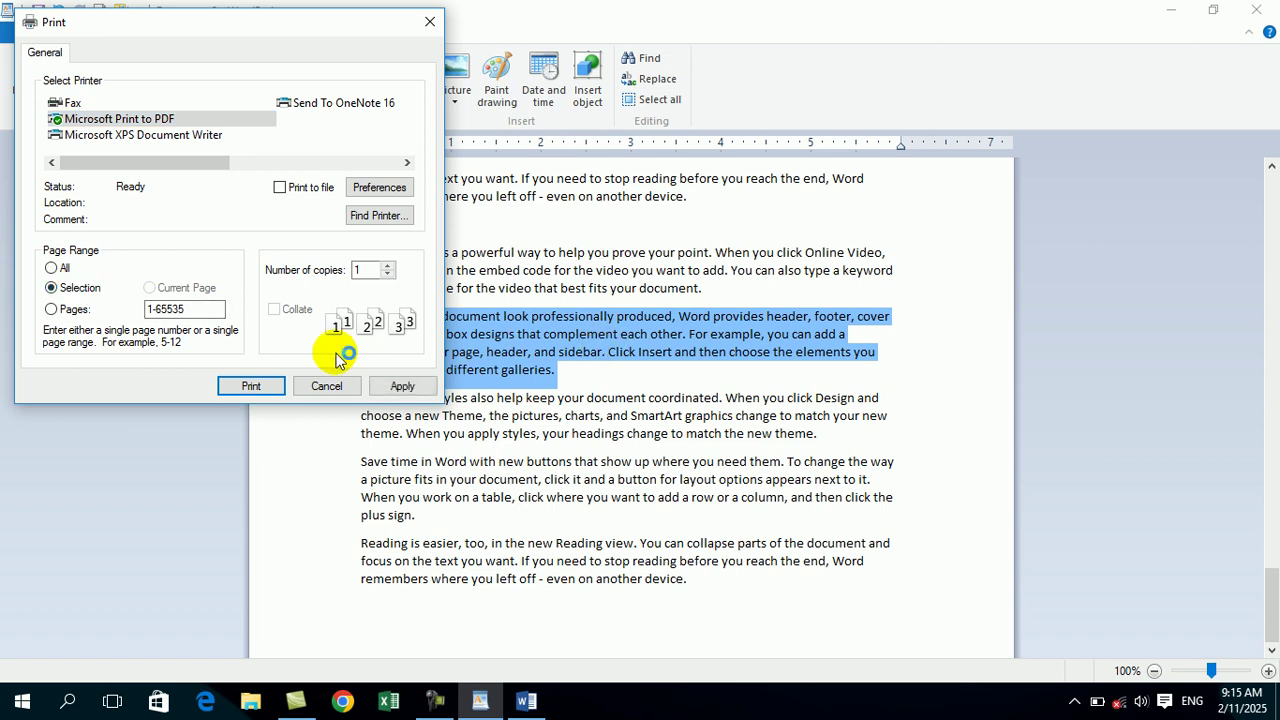
- Set the print page range to pages 5-10, and replace it with the individual pages 5,7,9
click(71, 312)
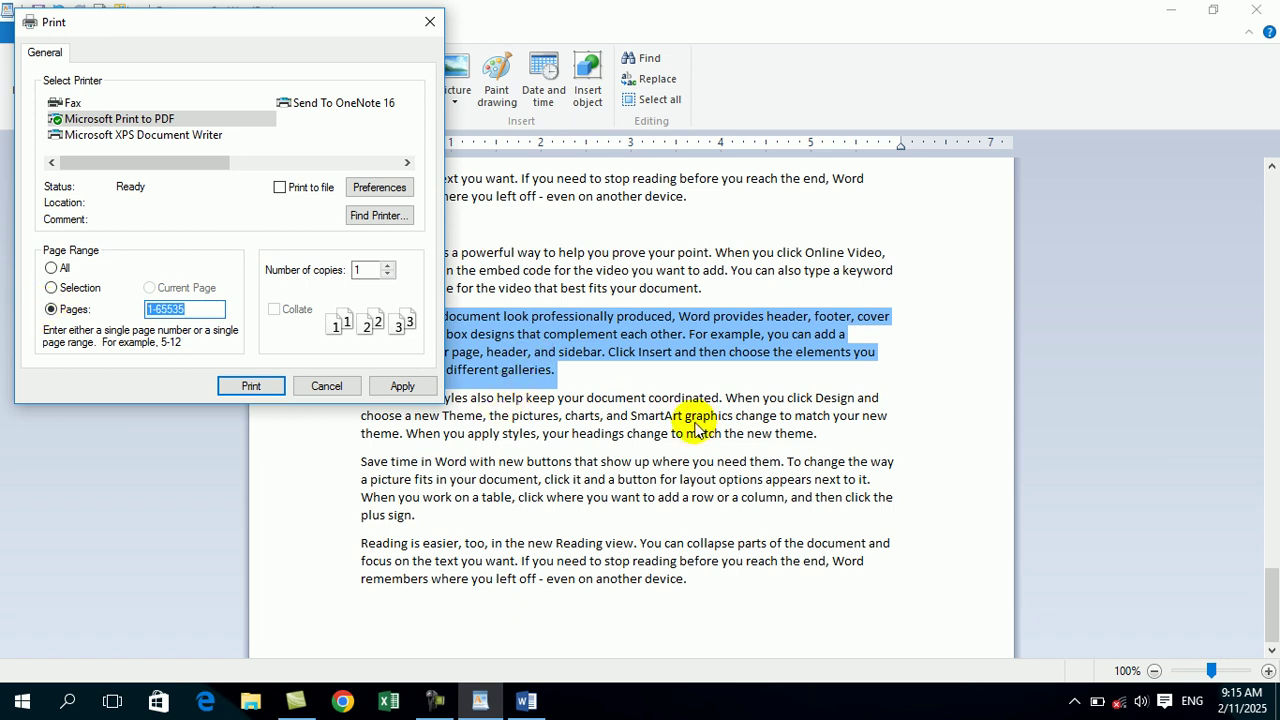
text(5-10)
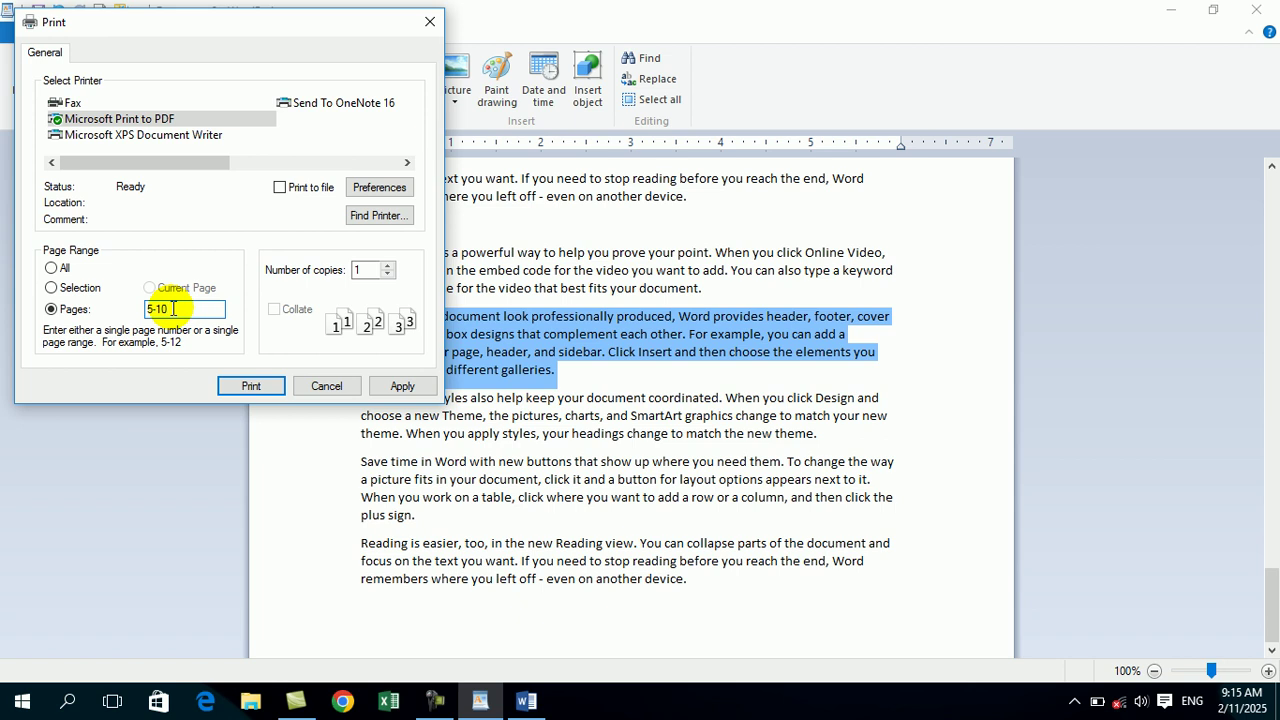
click(110, 309)
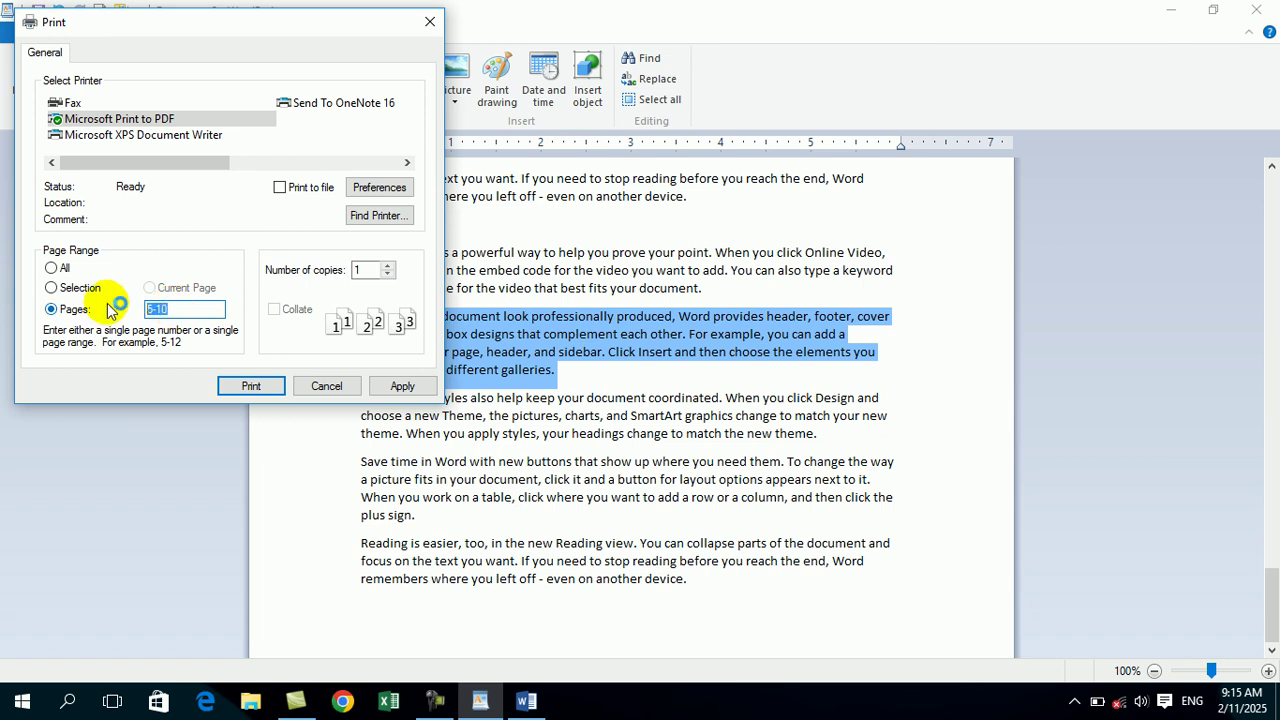
text(5,7,9)
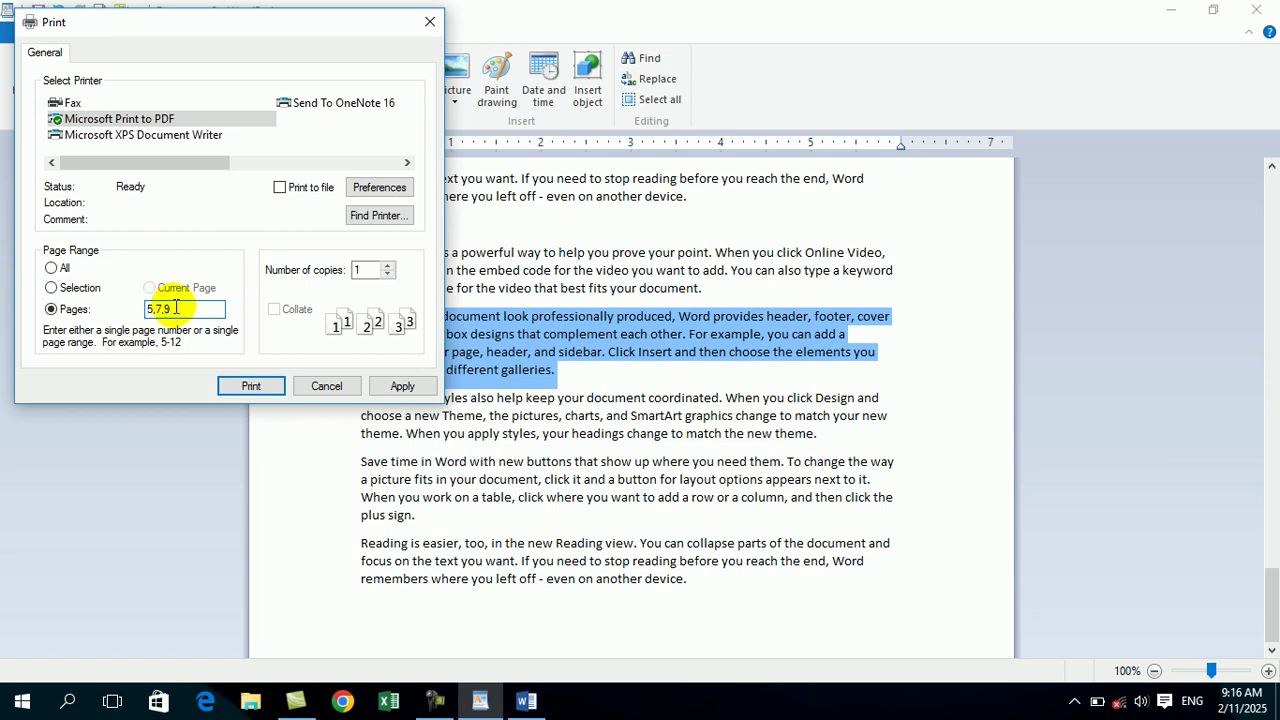
- Examine the number of copies and collate options, and cancel the Print dialog without printing
click(389, 266)
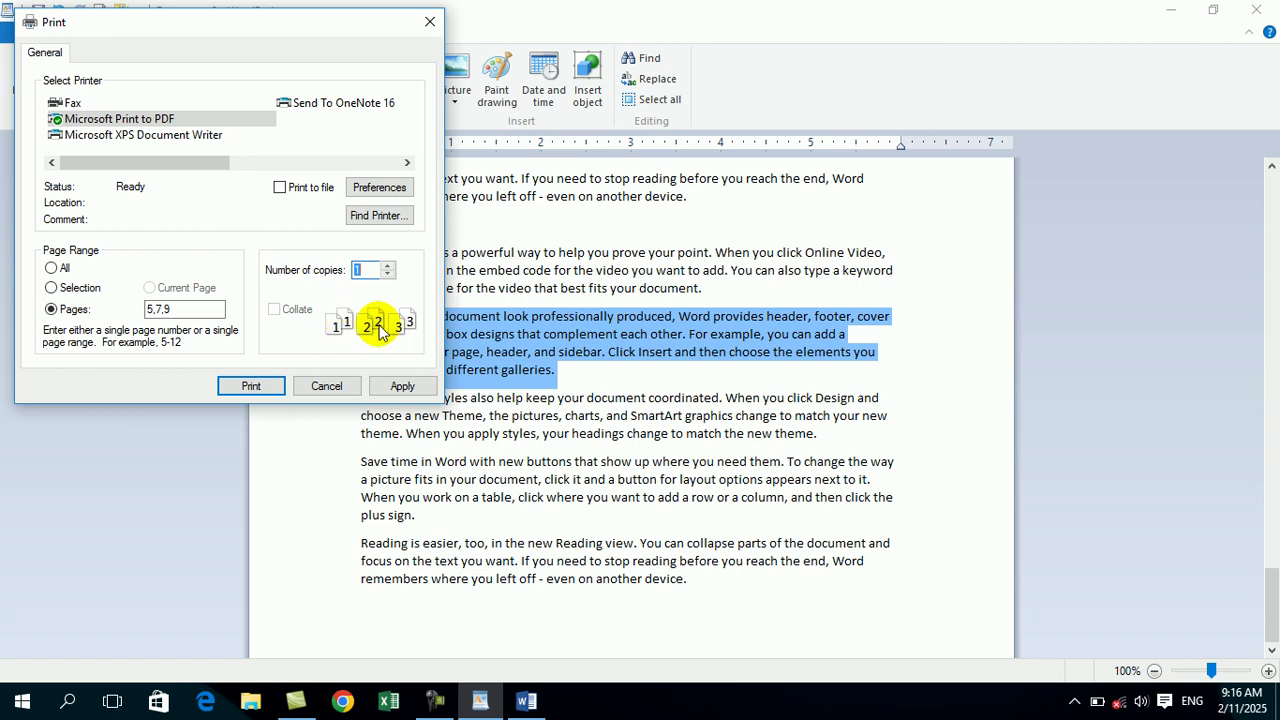
click(268, 303)
click(330, 318)
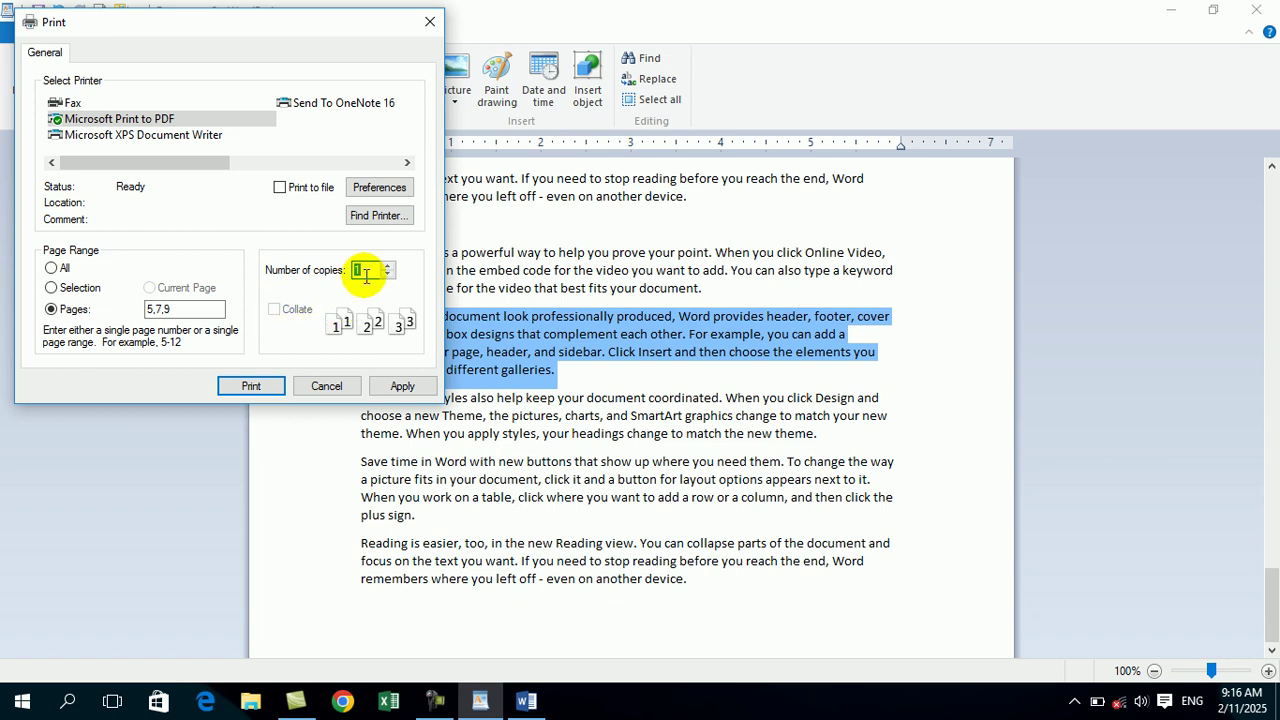
click(363, 325)
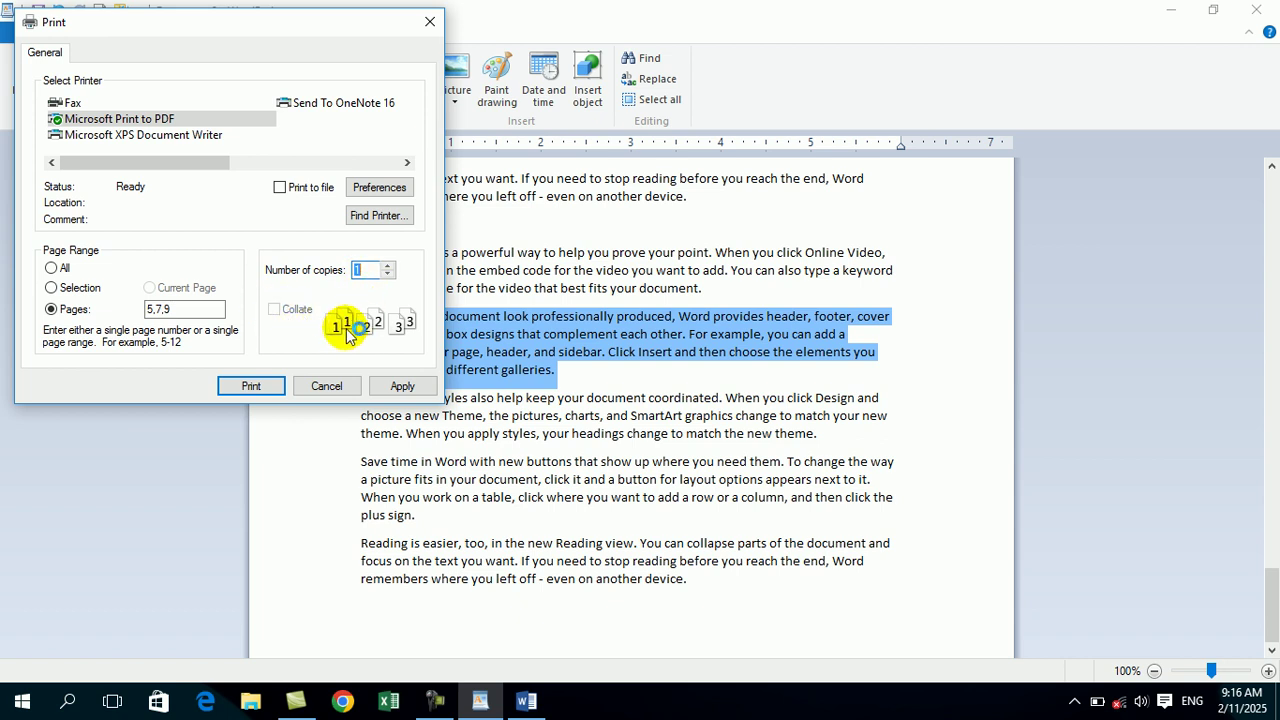
click(328, 386)
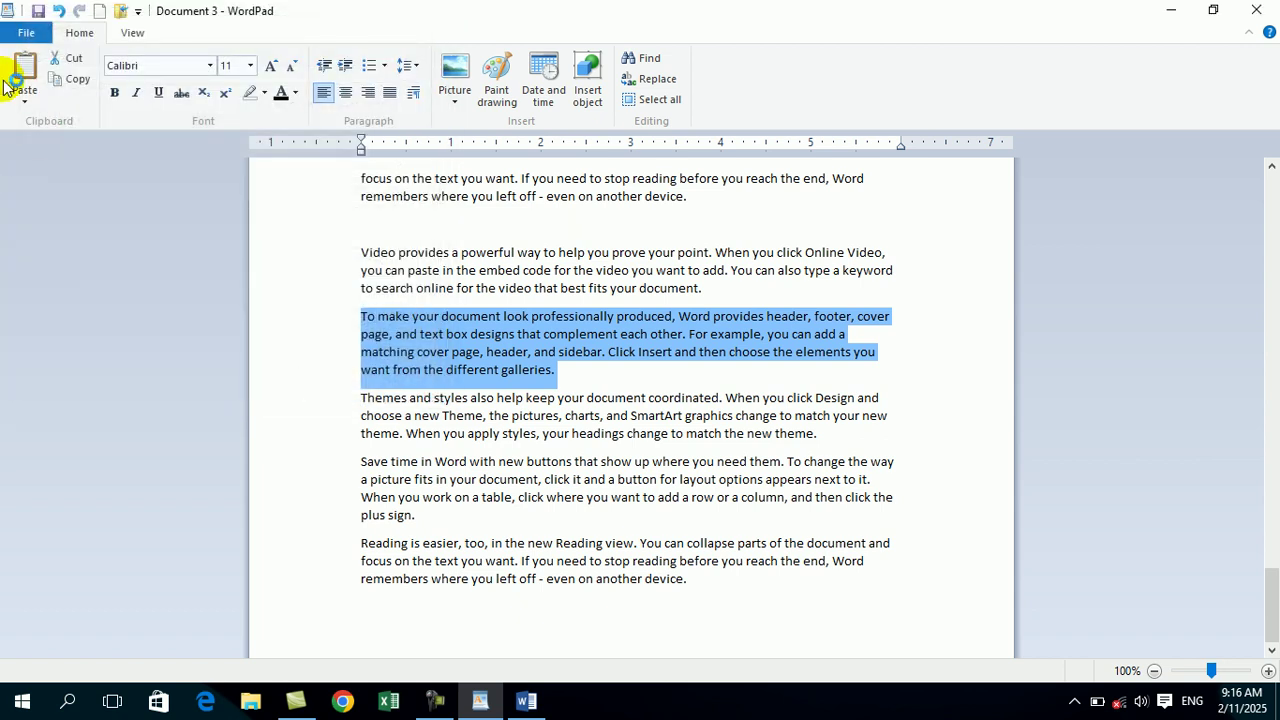
- Set the page setup's paper size to A4, try landscape orientation, and switch back to portrait
click(27, 31)
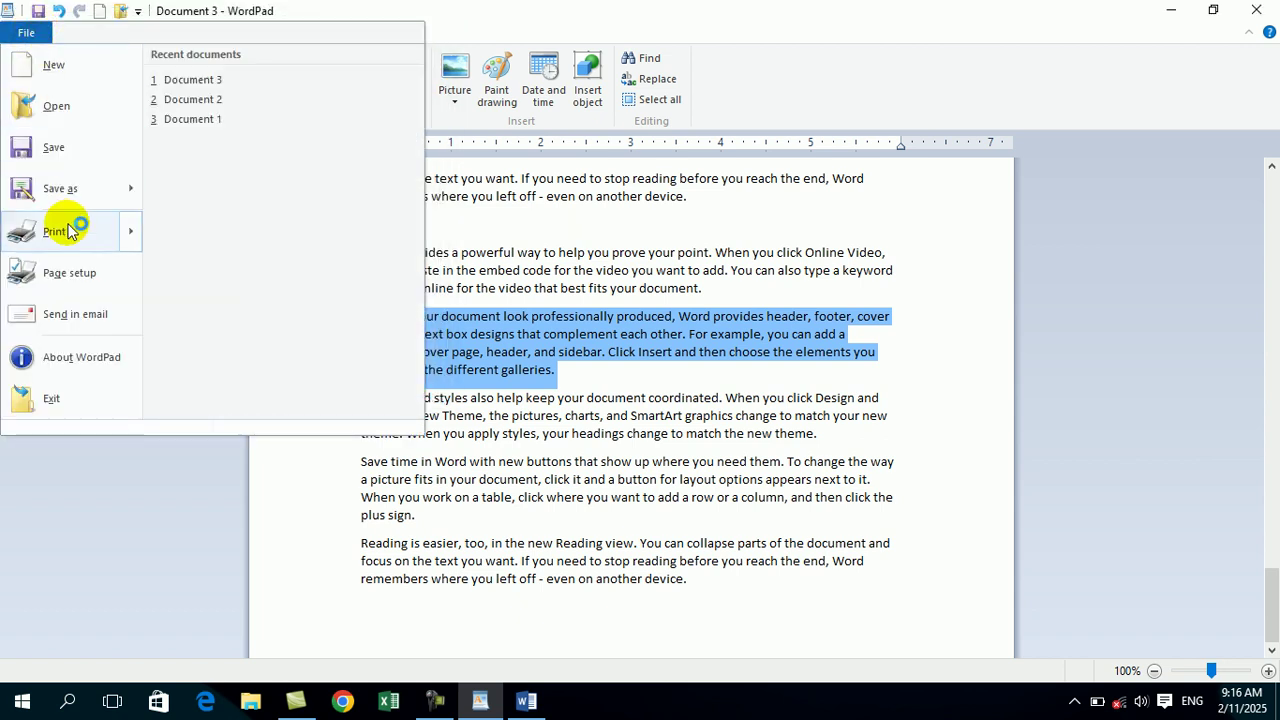
click(97, 283)
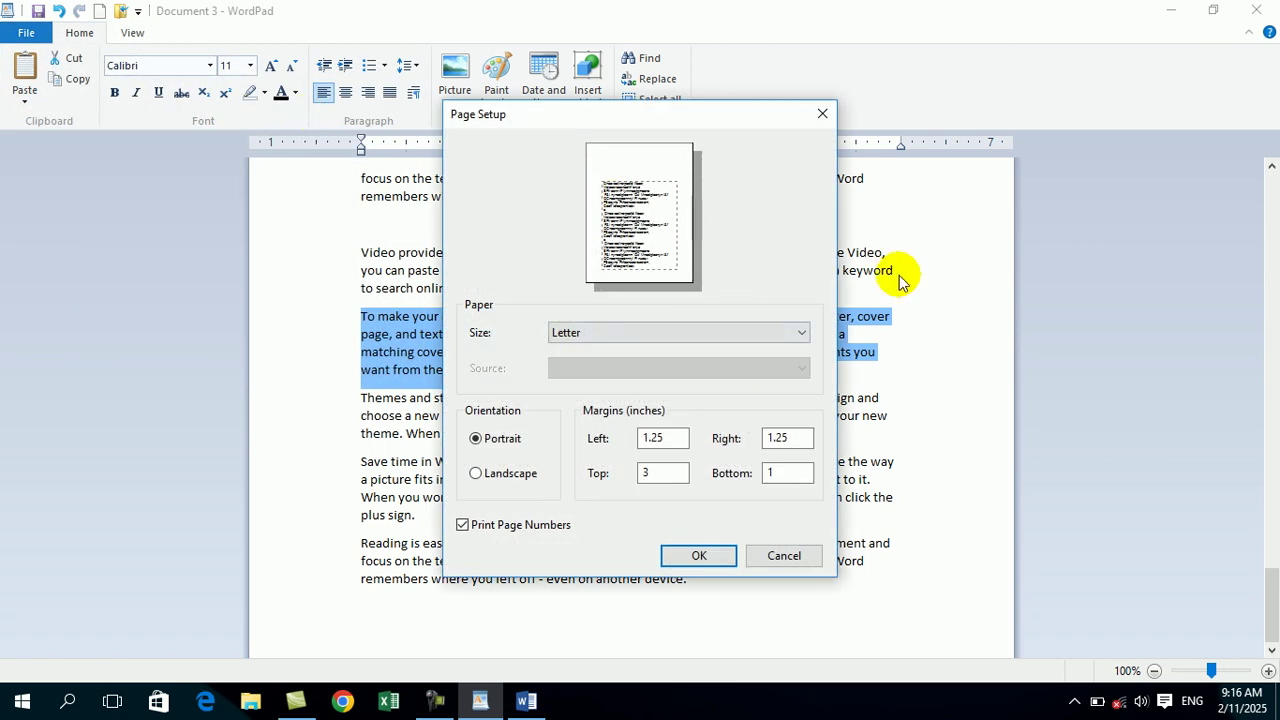
click(800, 333)
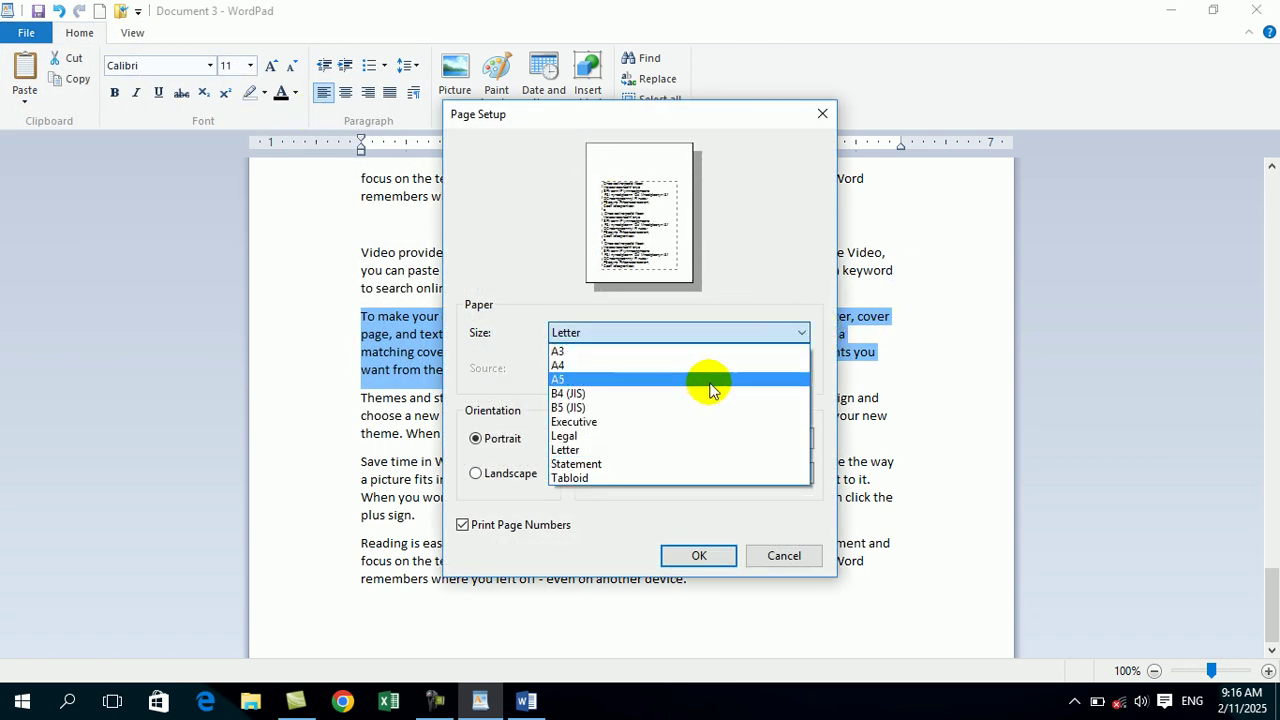
click(580, 365)
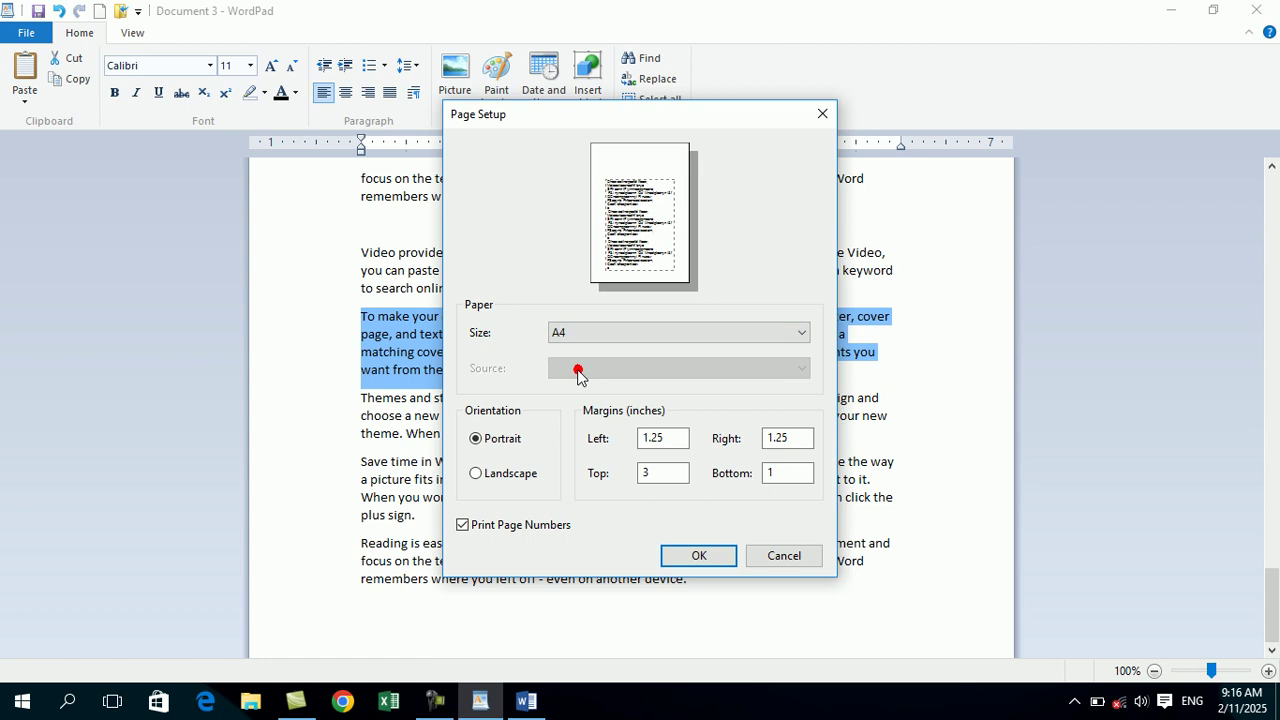
click(508, 477)
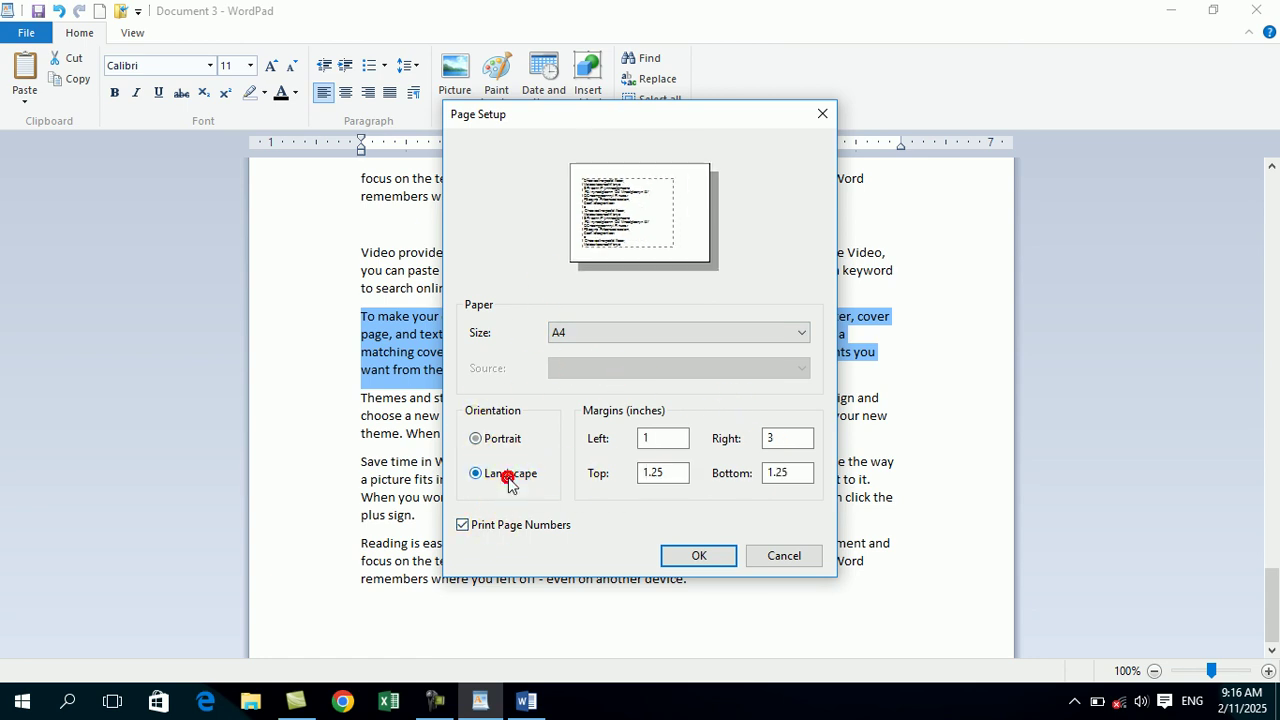
click(510, 440)
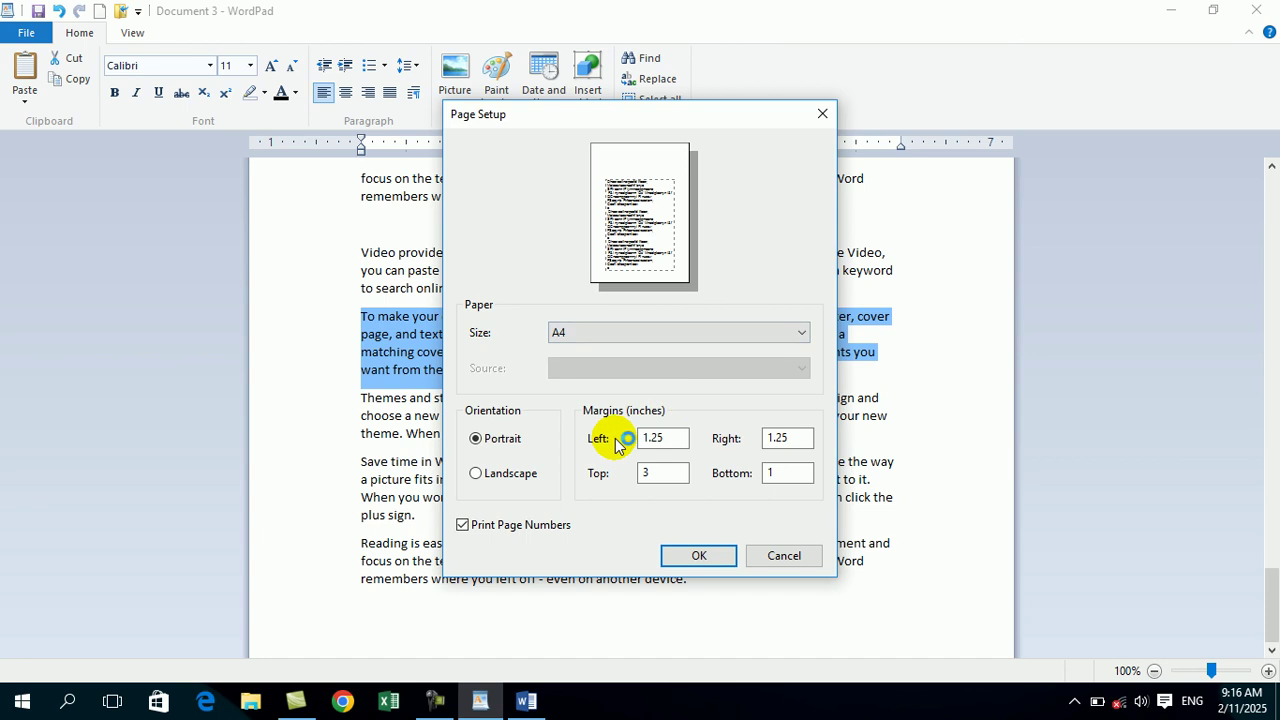
- Set the top margin to 2 inches and apply the page setup to the document
click(790, 440)
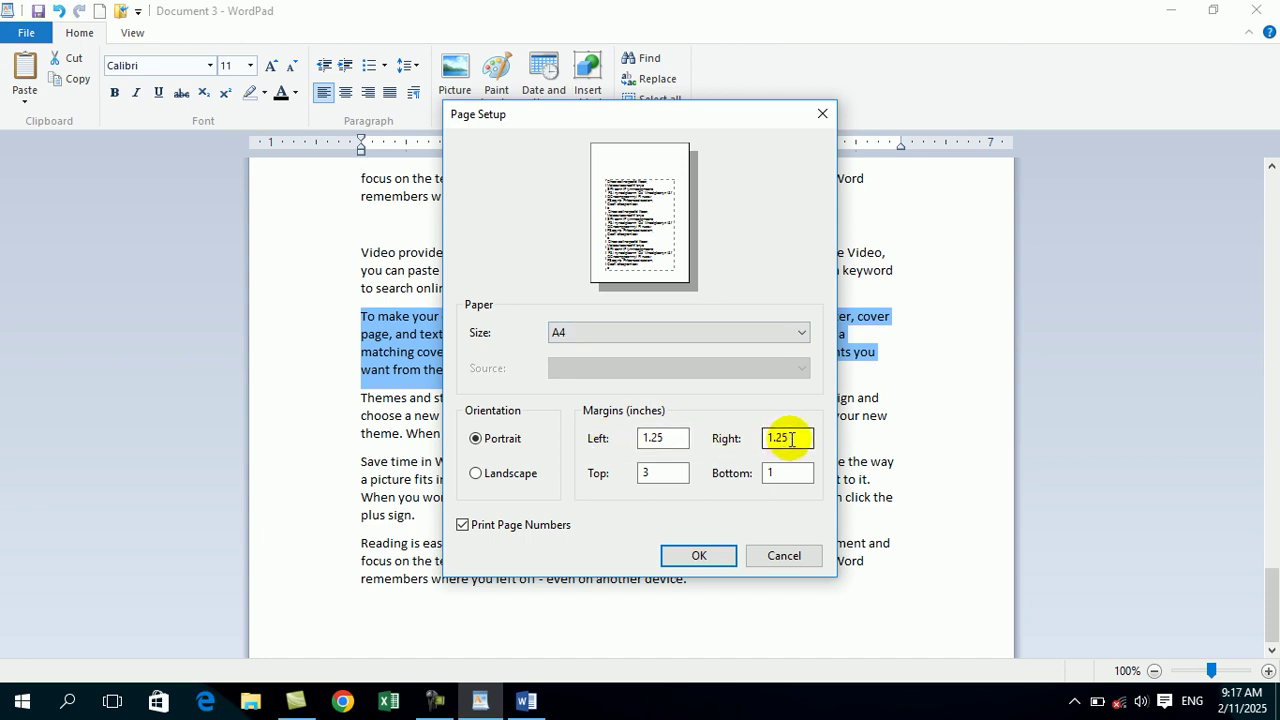
click(660, 474)
text(3)
click(783, 473)
click(660, 472)
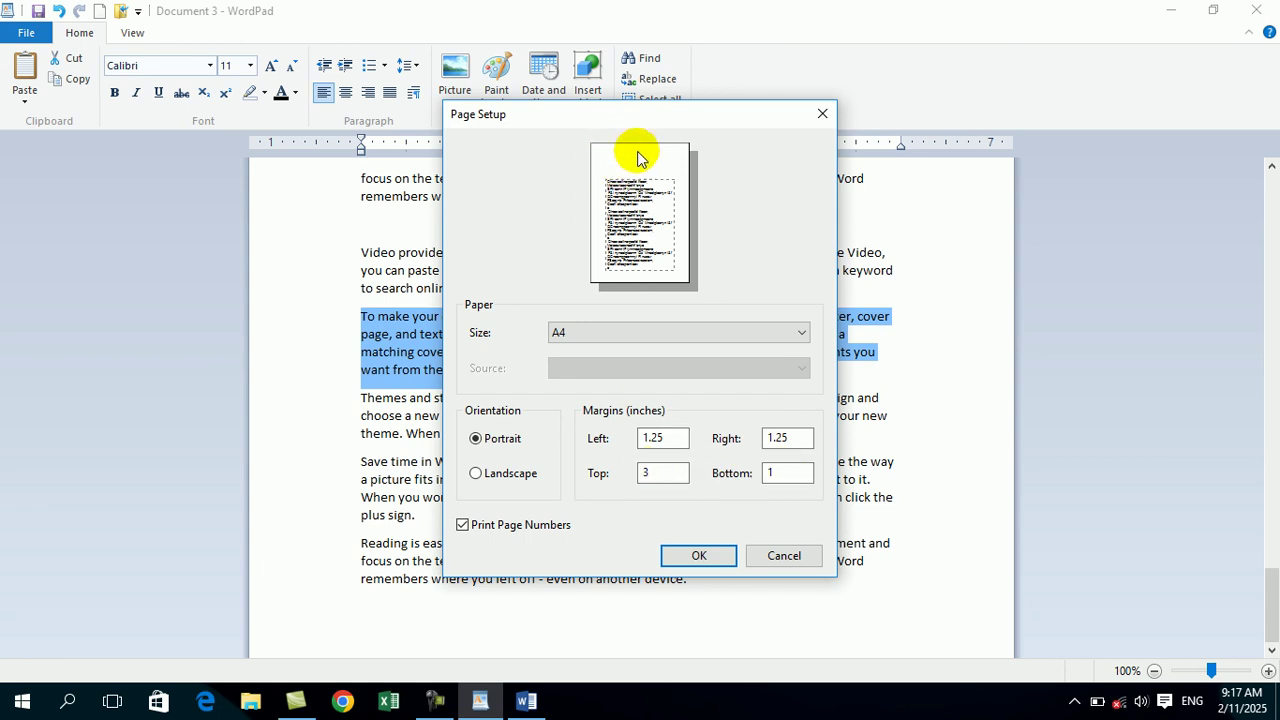
text(2)
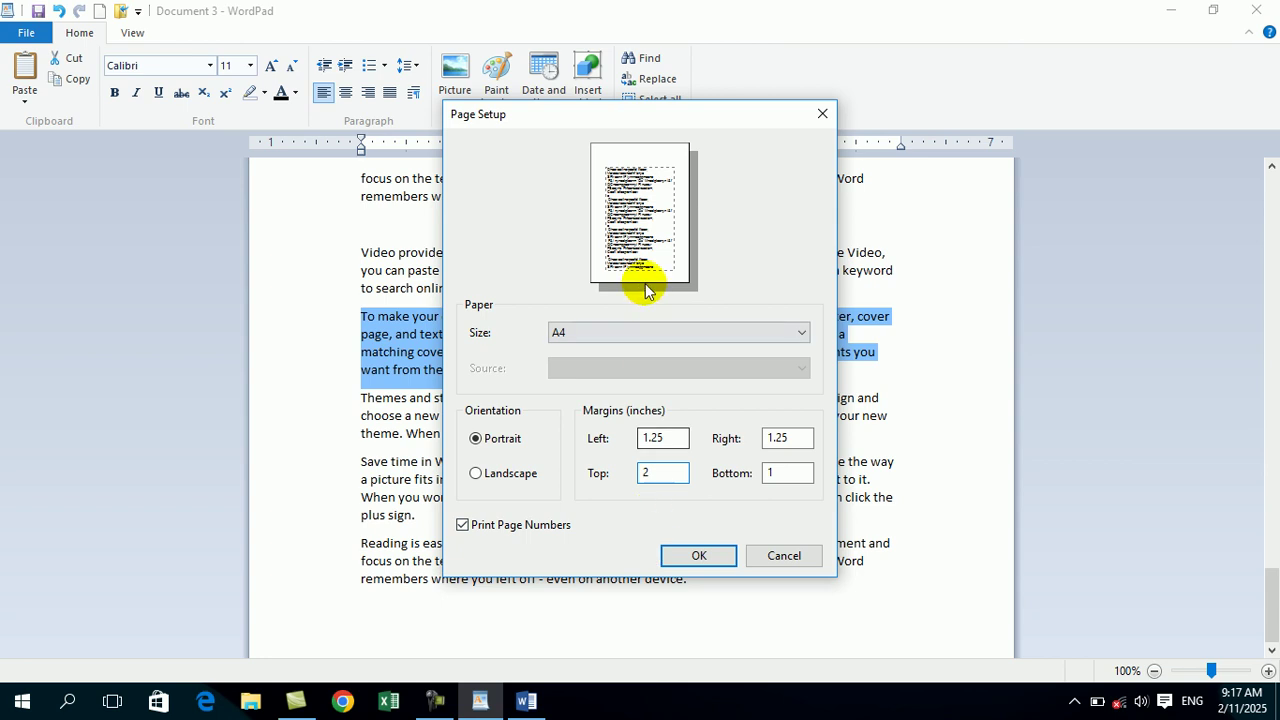
click(699, 555)
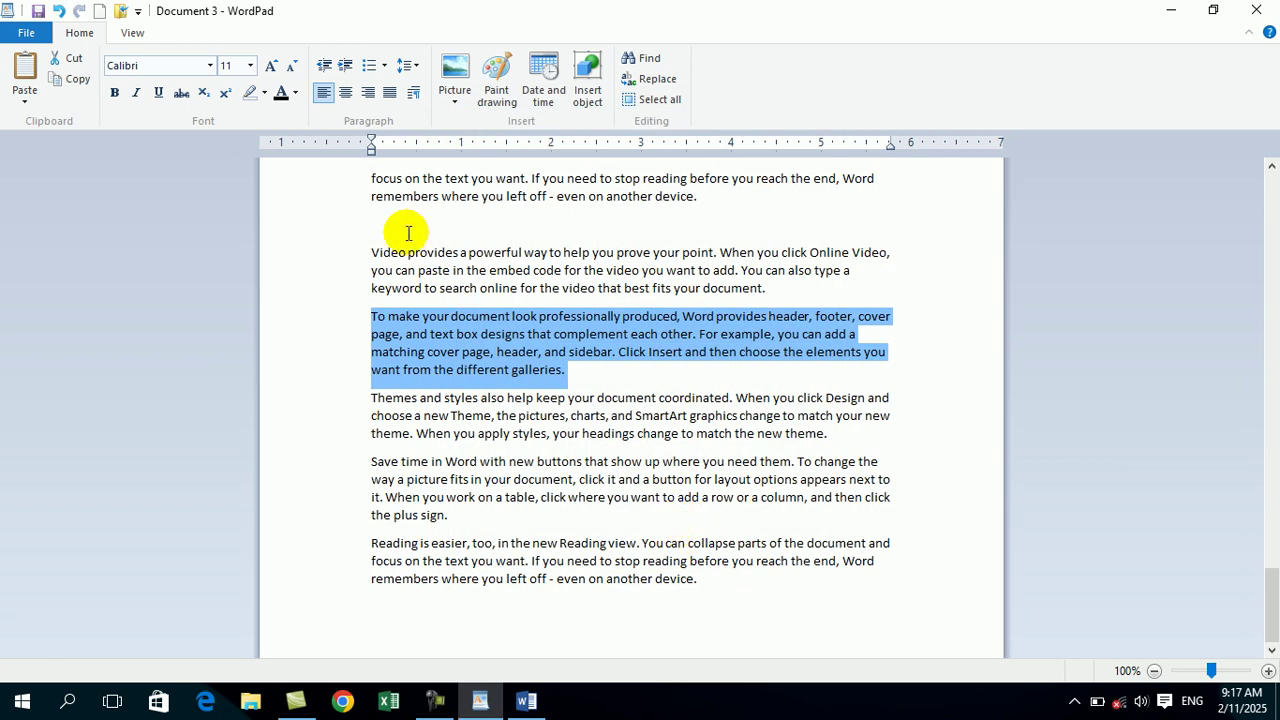
- View the About WordPad information, close it, and look at the Exit command without exiting
click(40, 35)
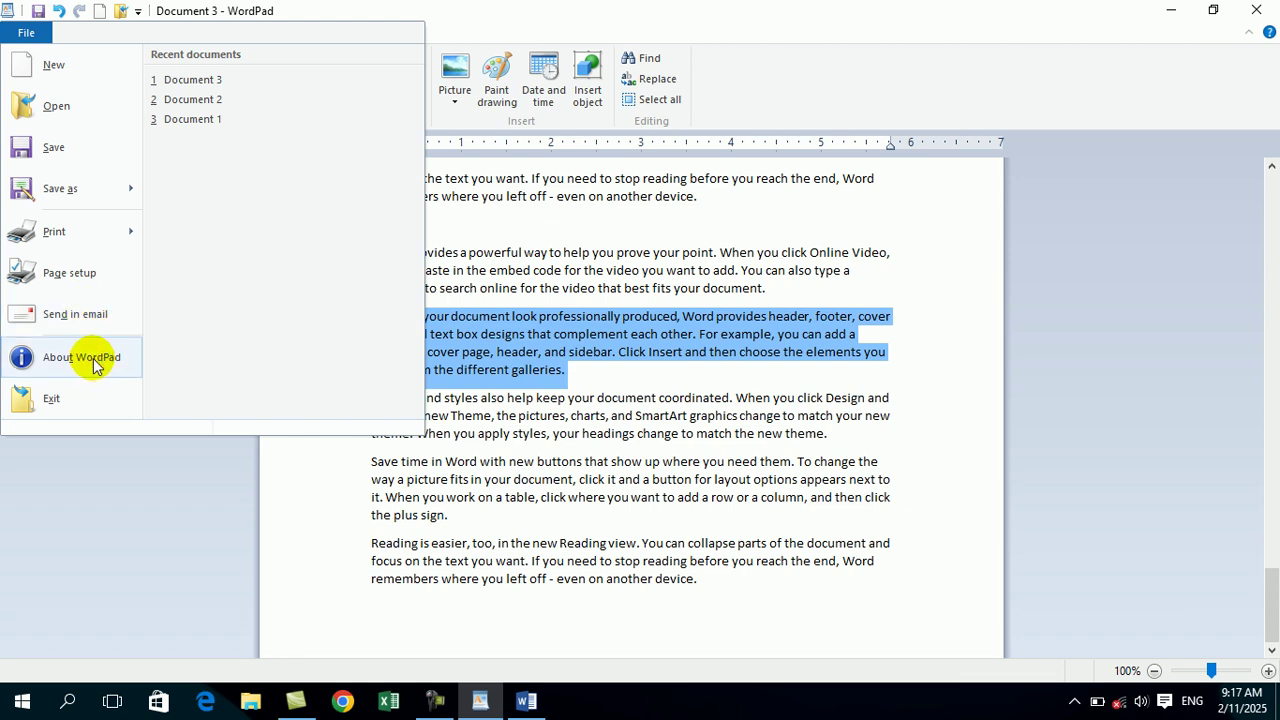
click(93, 362)
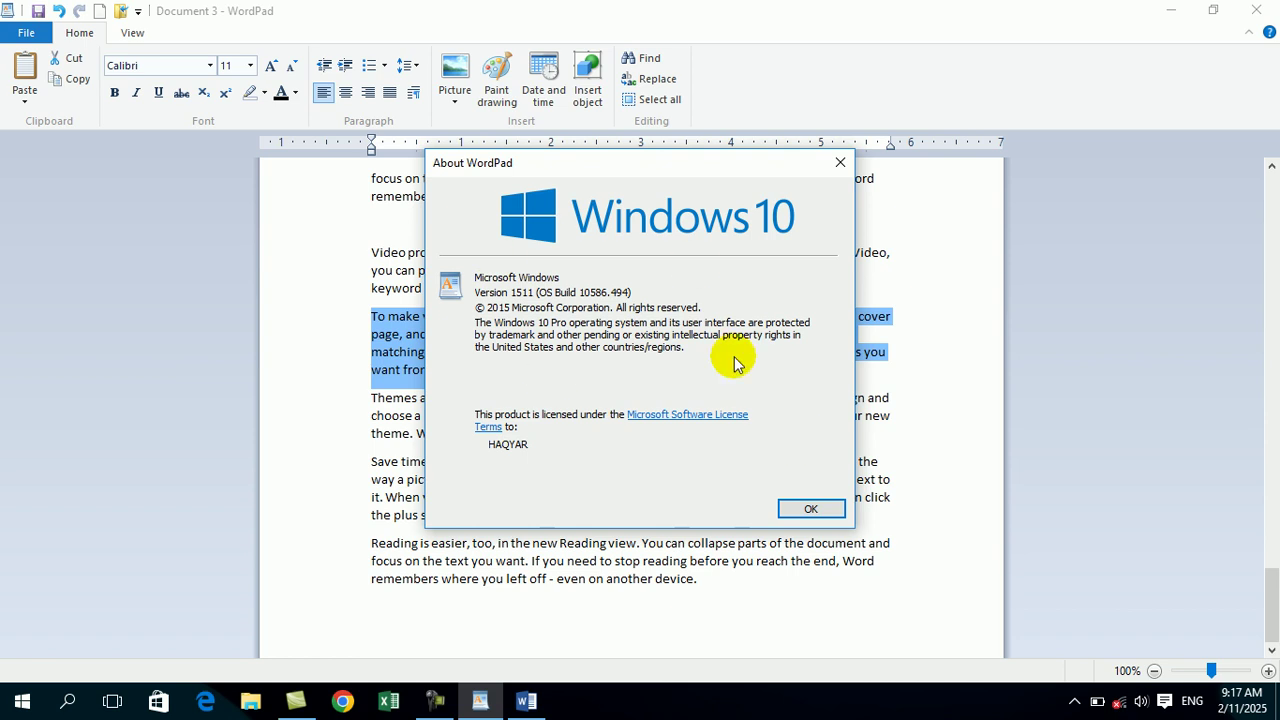
click(810, 512)
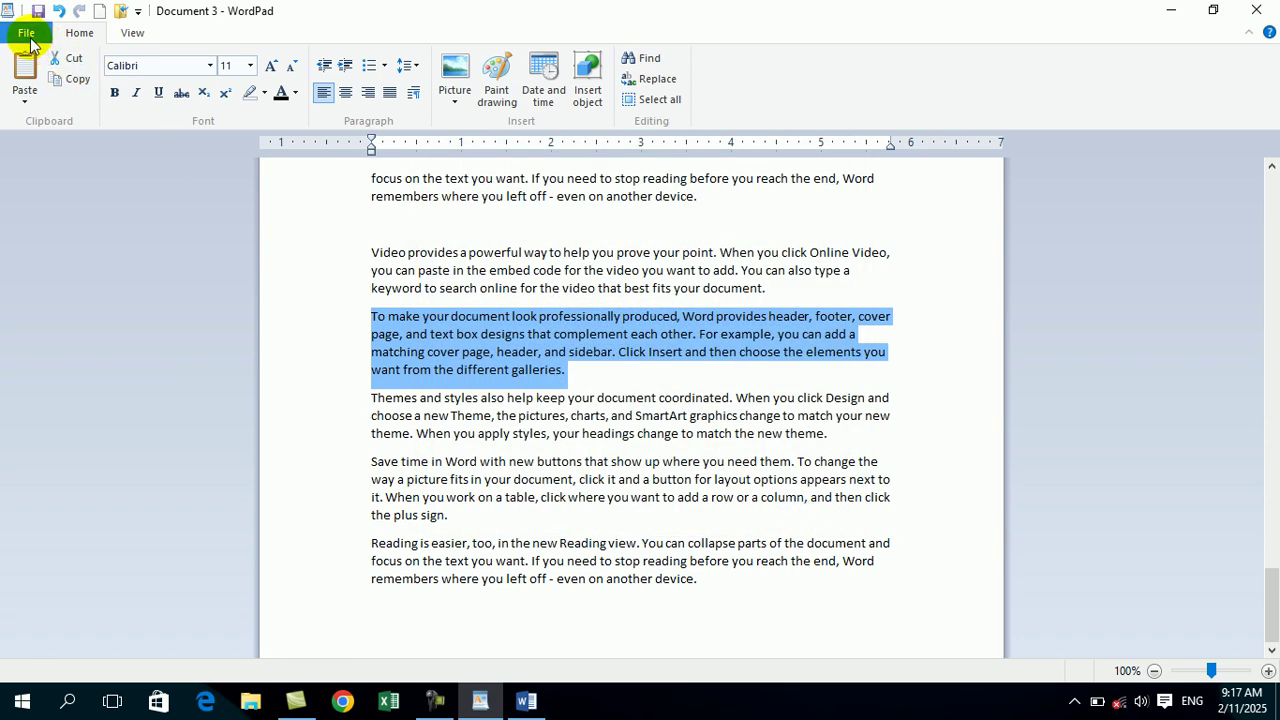
click(27, 33)
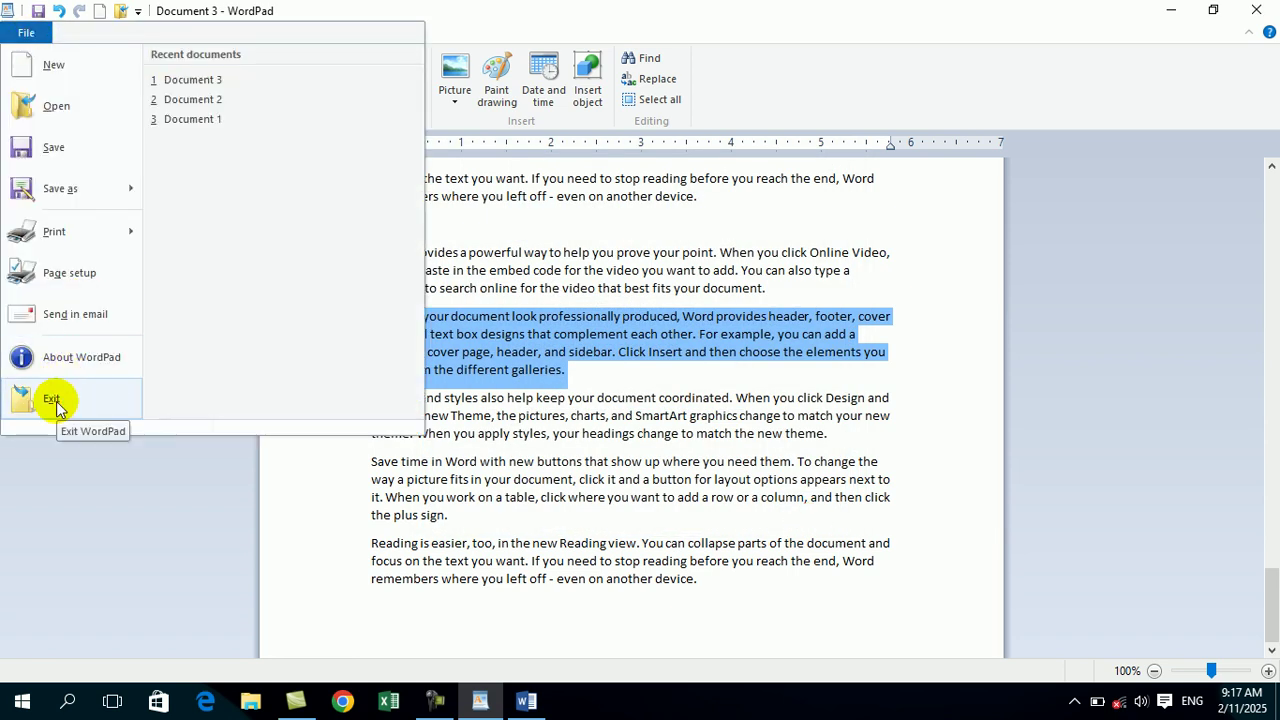
key(Escape)
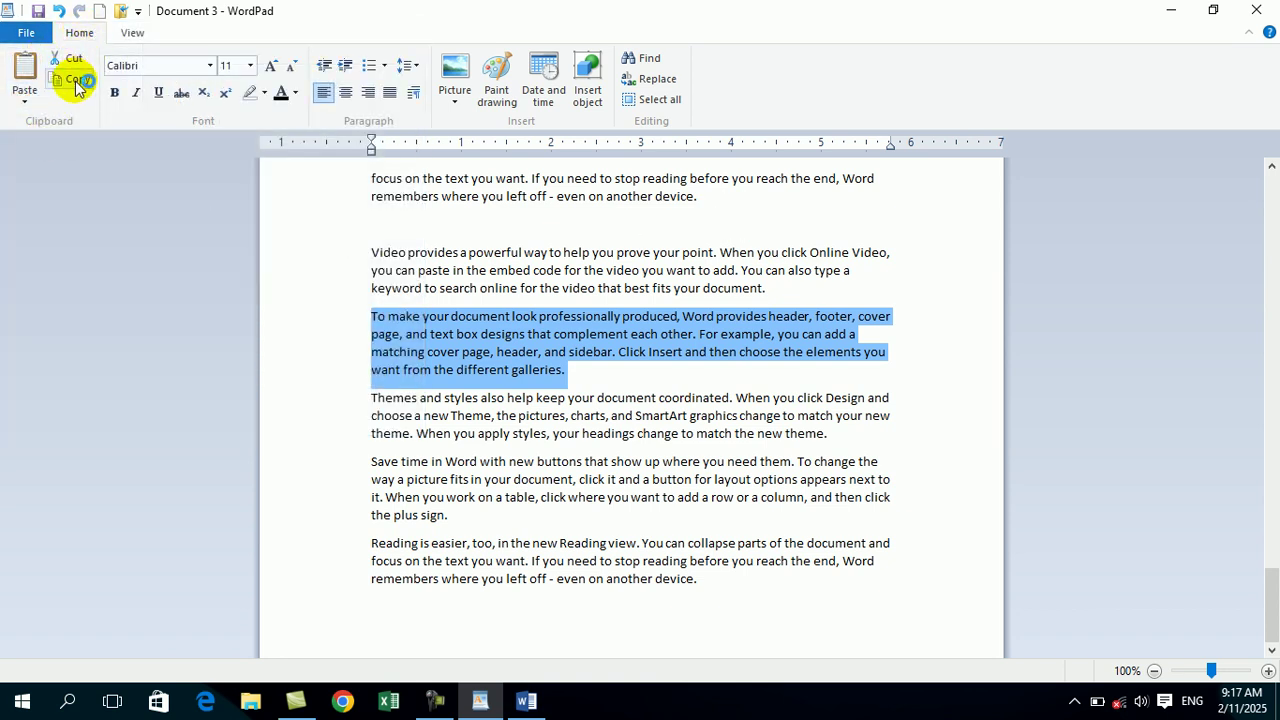
- Move the text following "Video" in the paragraph "Video provides a powerful way" to a new line, and copy the word "Video"
click(408, 254)
key(Return)
double_click(392, 251)
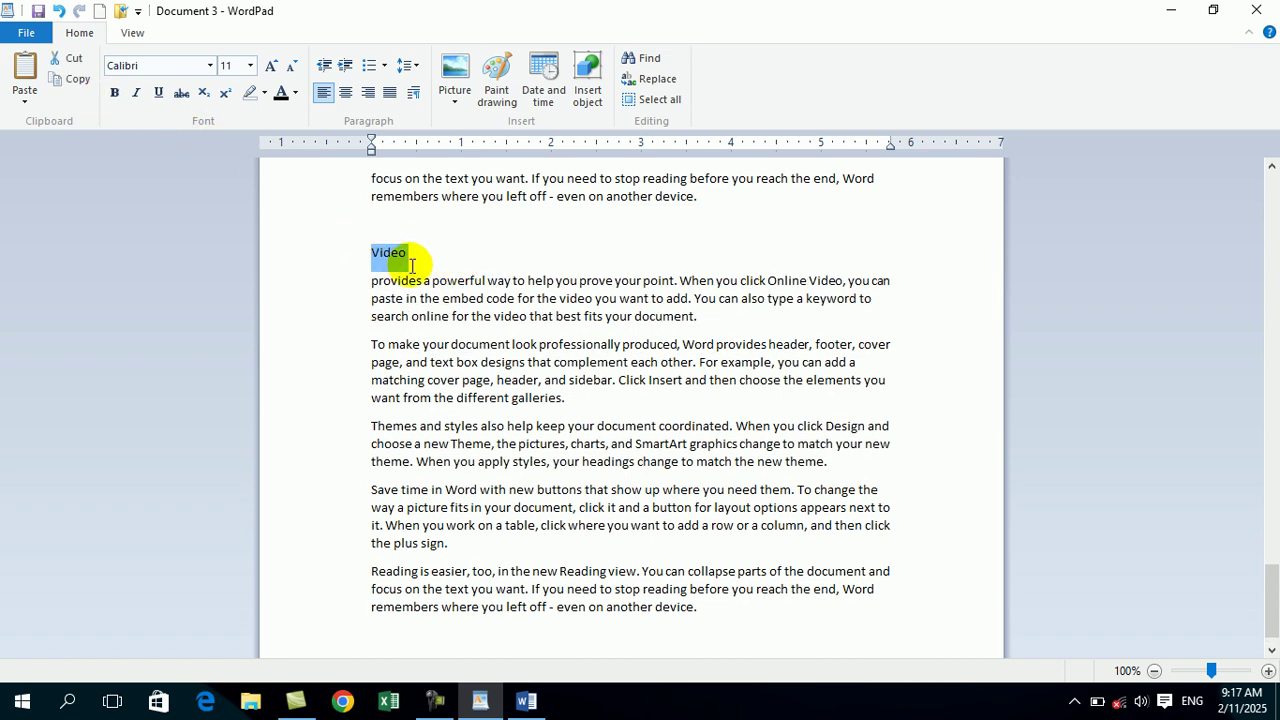
click(66, 80)
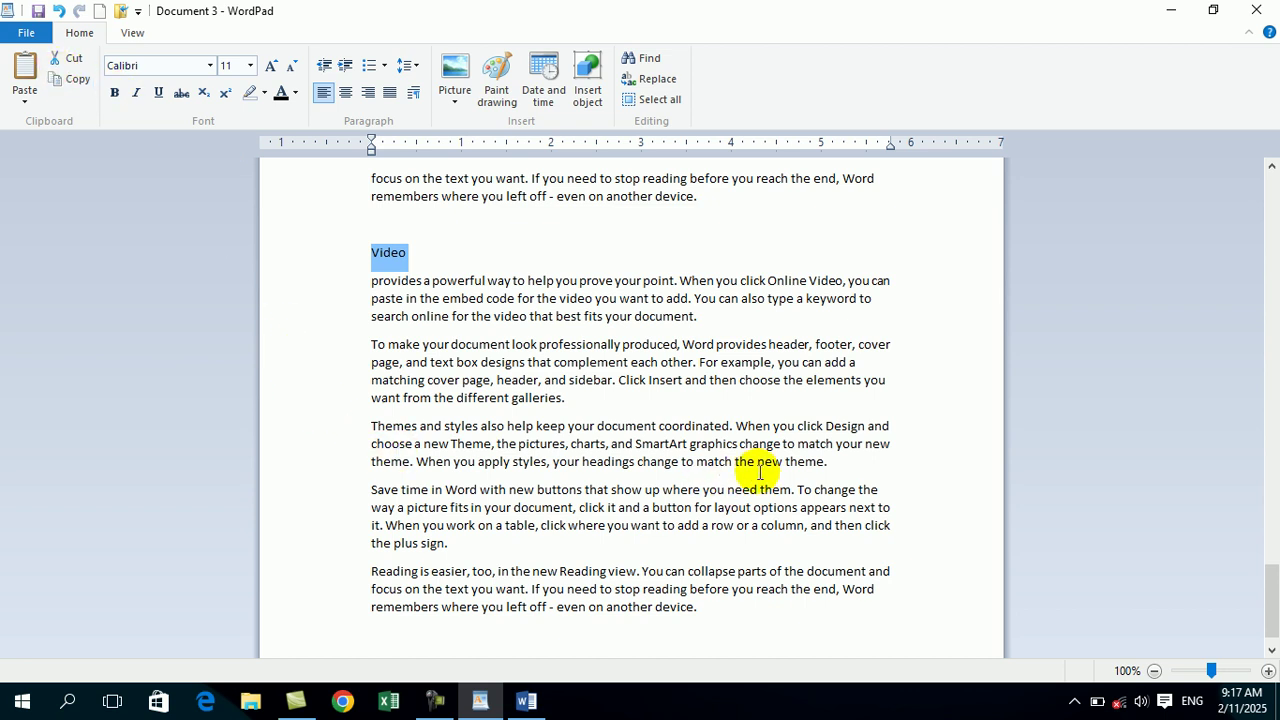
- Paste a copy of the word "Video" on a new line below the paragraph beginning "Themes and styles"
click(840, 462)
key(Return)
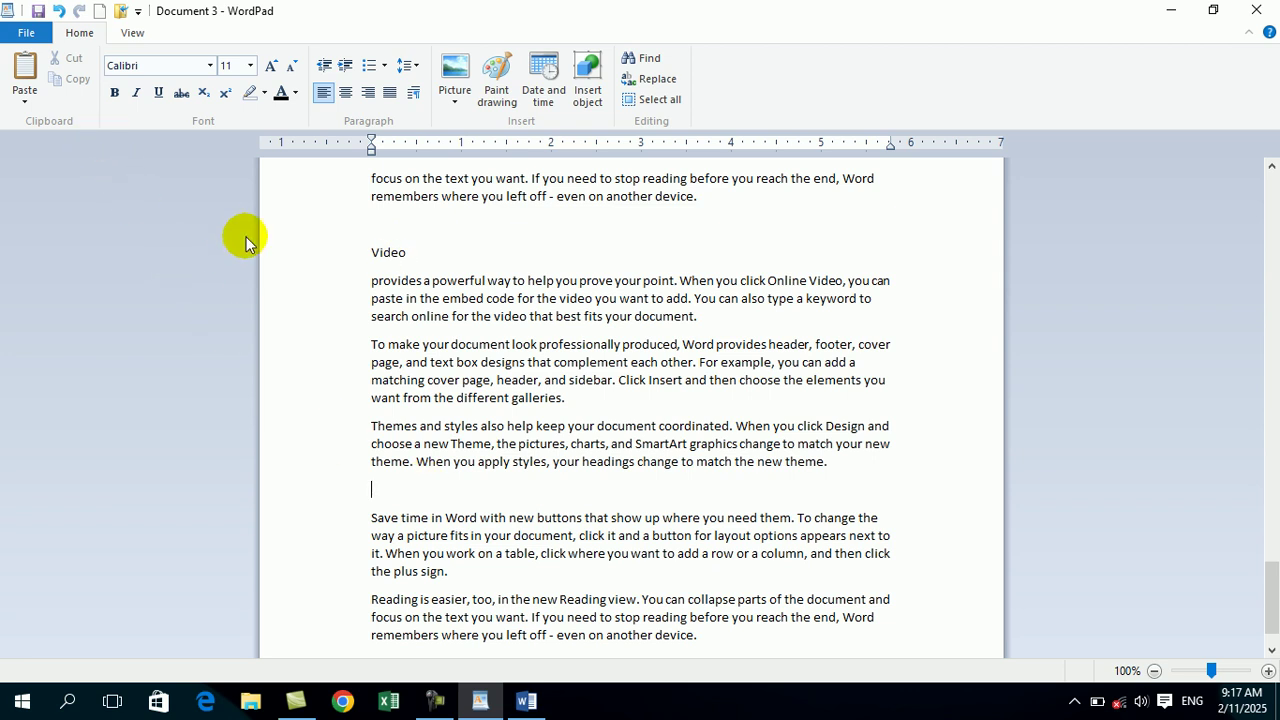
double_click(383, 258)
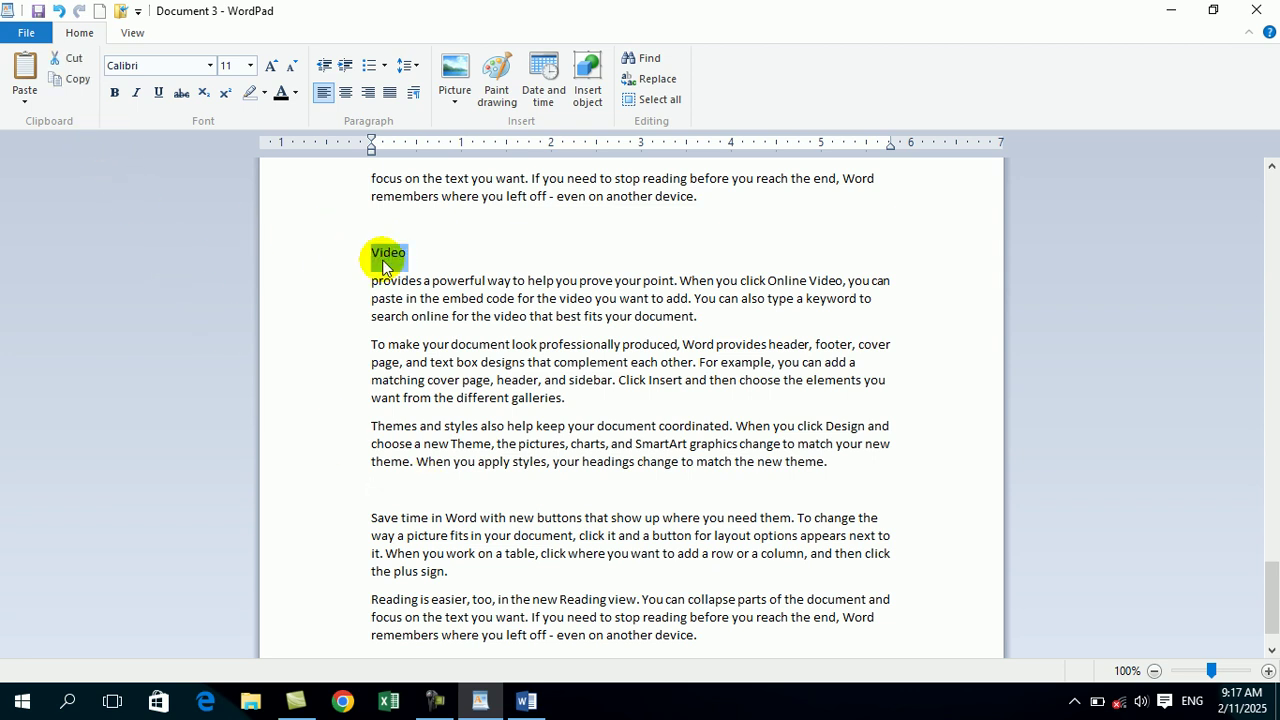
click(68, 81)
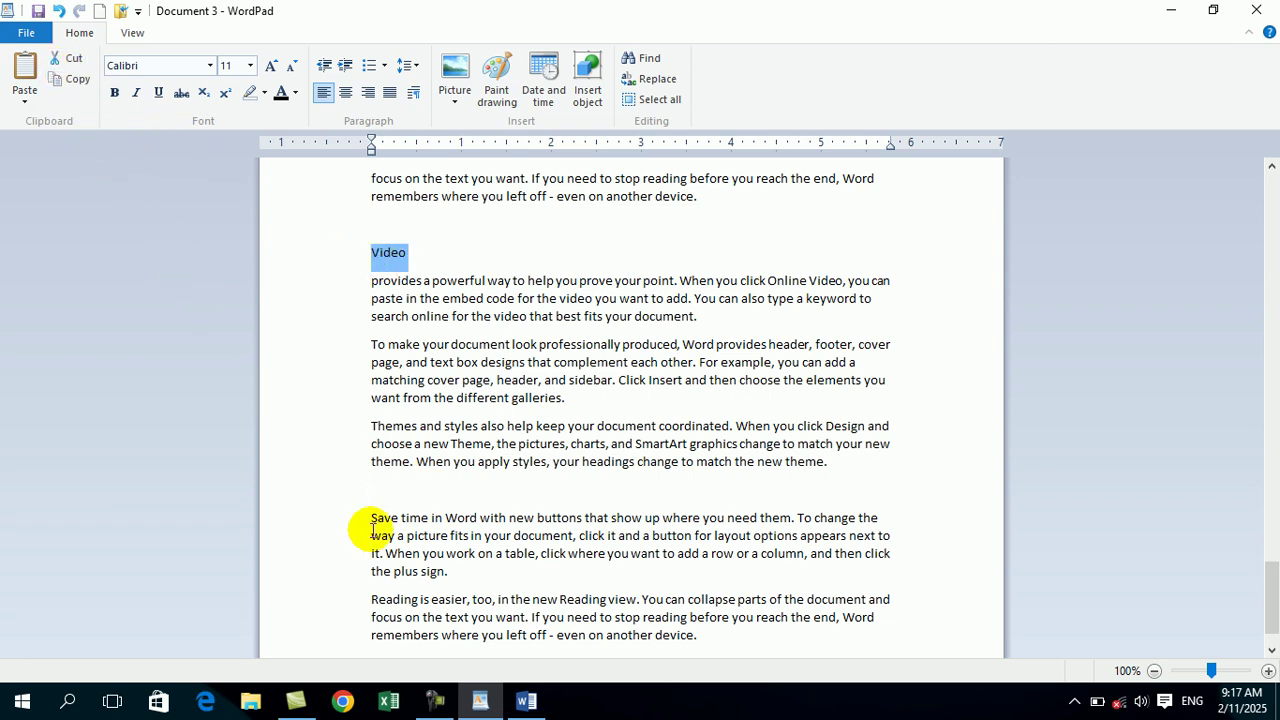
click(397, 490)
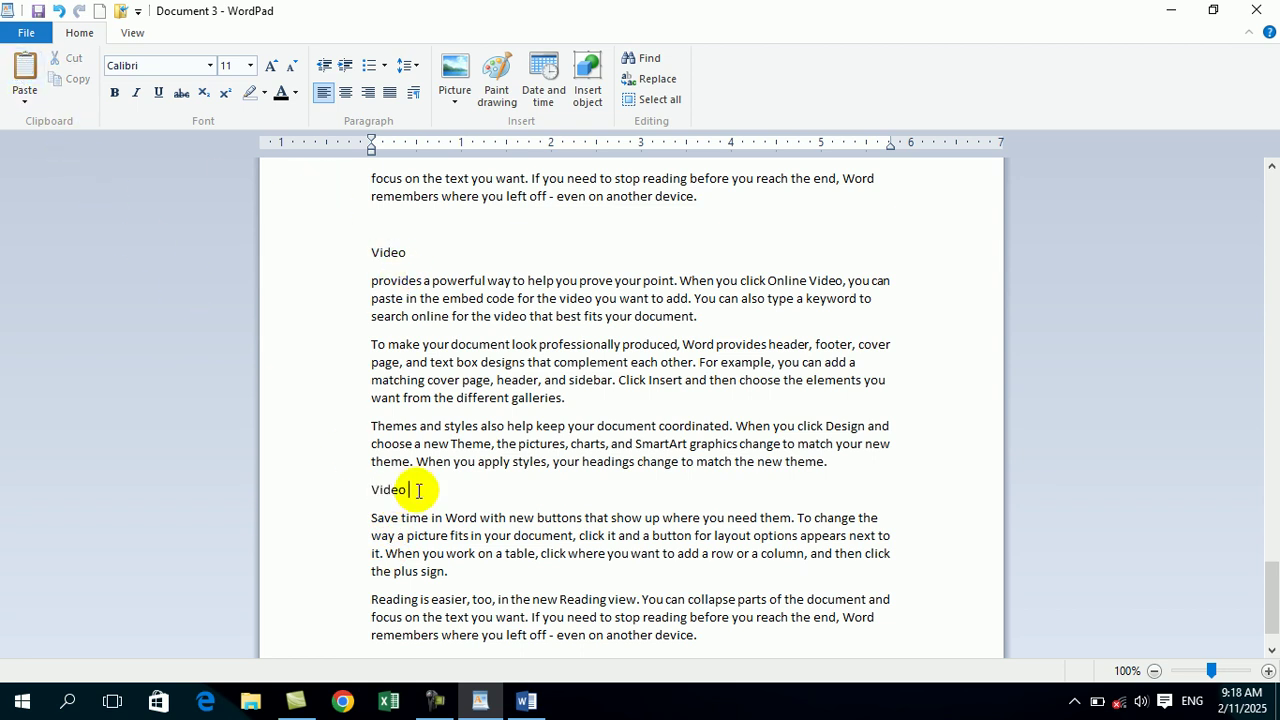
- Cut the original "Video" line and paste it on a new line below the paragraph beginning "Save time in Word"
drag(447, 254, 314, 250)
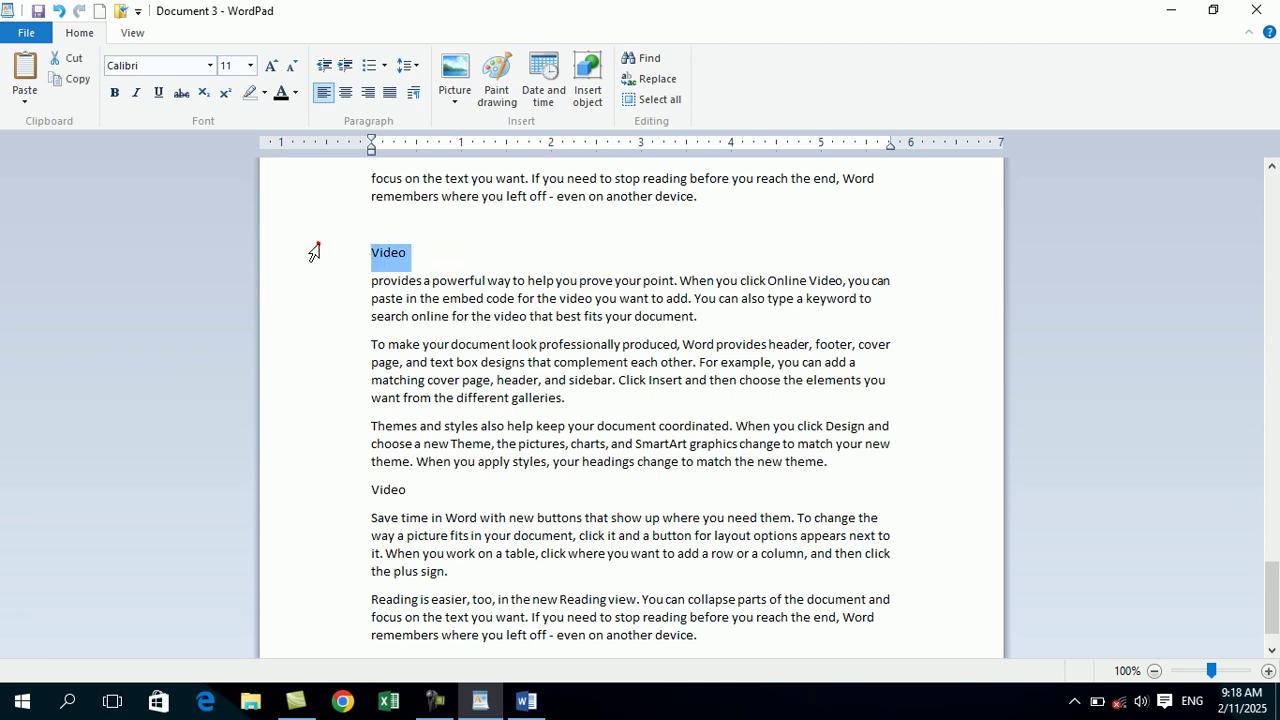
click(70, 62)
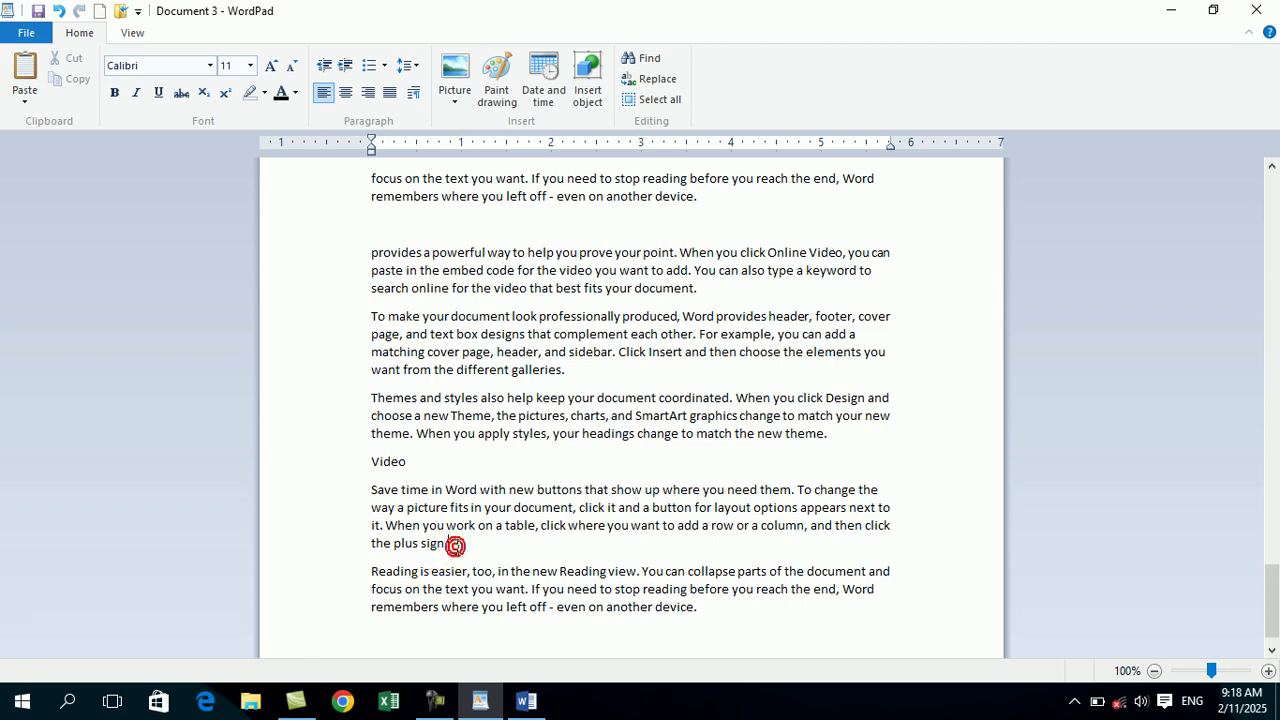
key(Return)
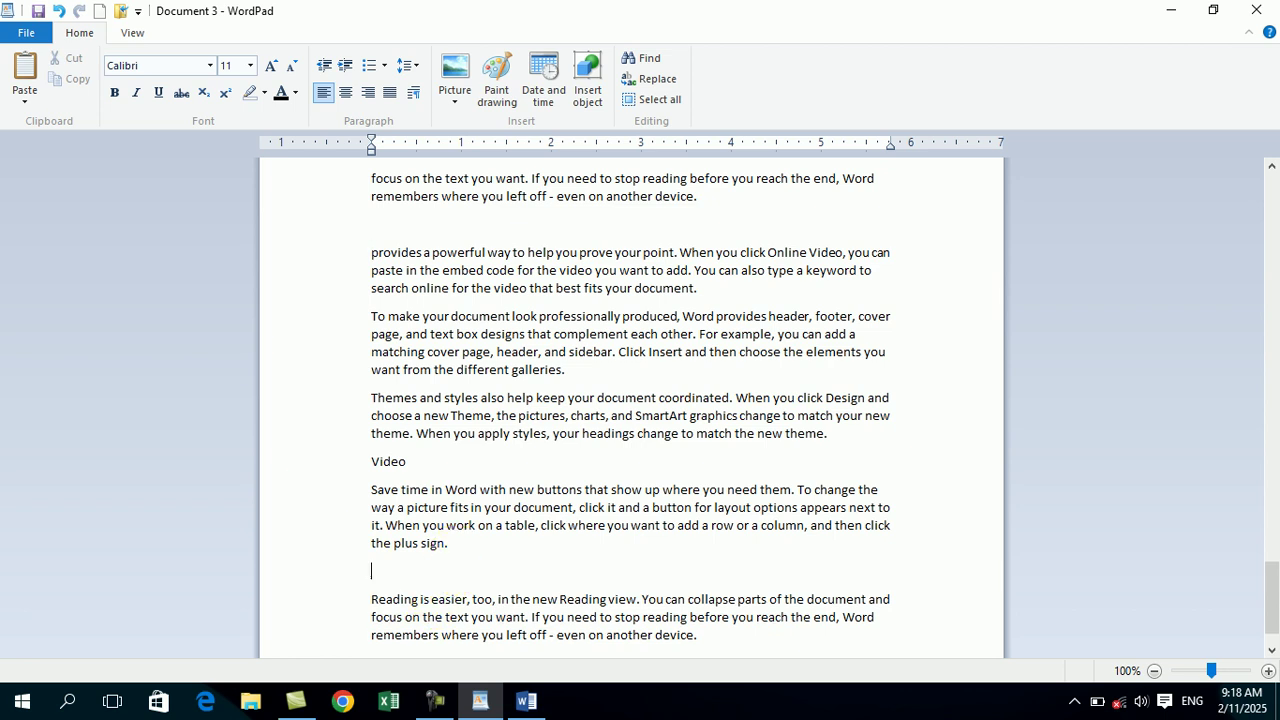
click(30, 66)
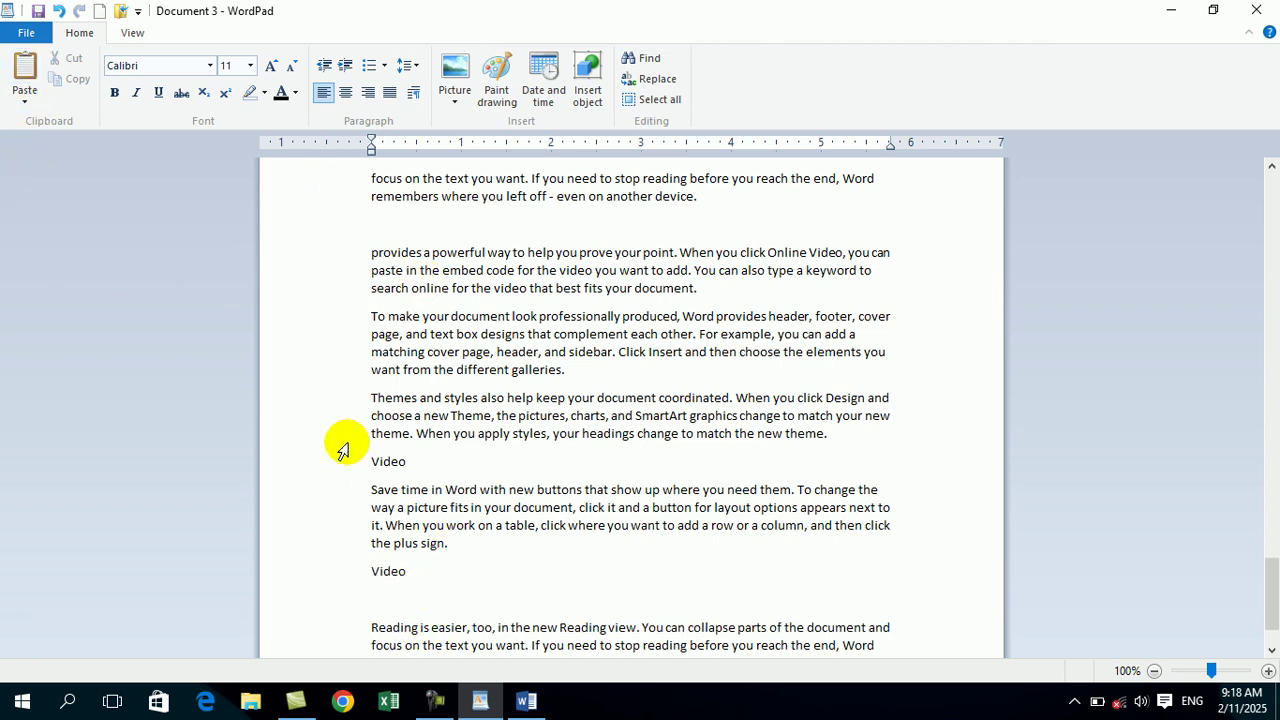
click(24, 96)
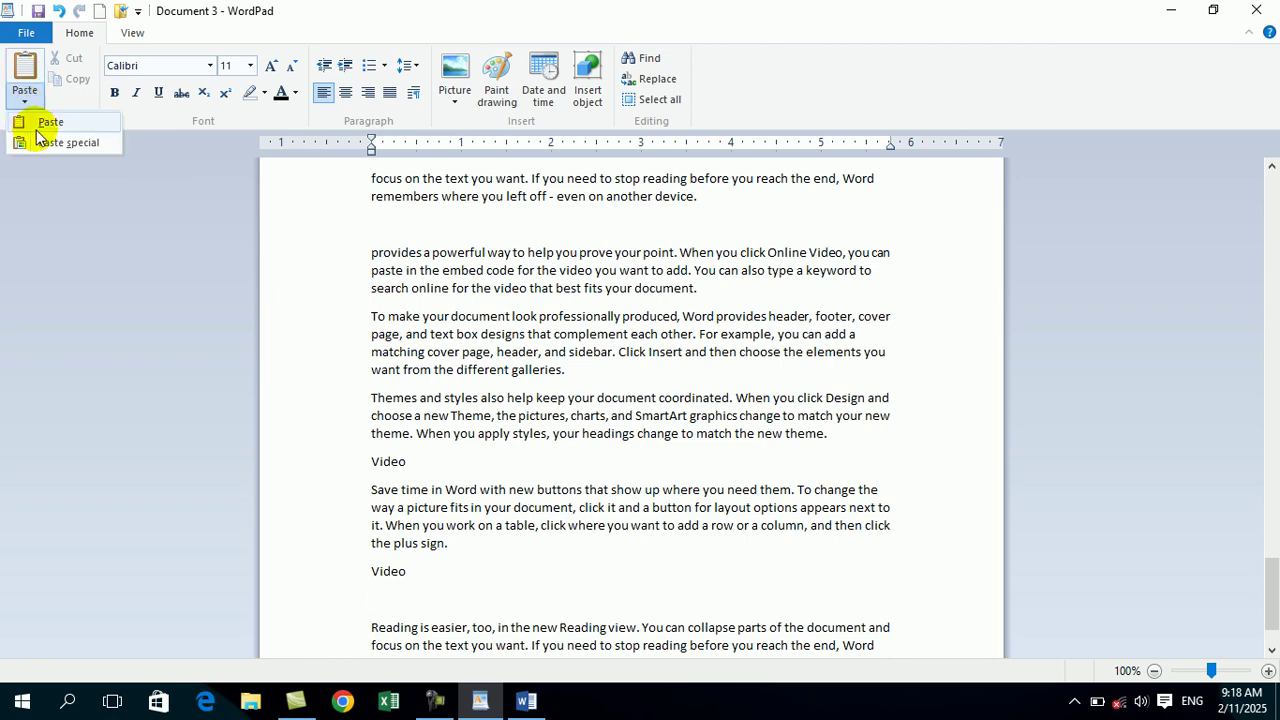
click(410, 224)
- Format the word "remembers" above the paragraph beginning "provides a powerful way" as bold, italic and size 24
double_click(417, 196)
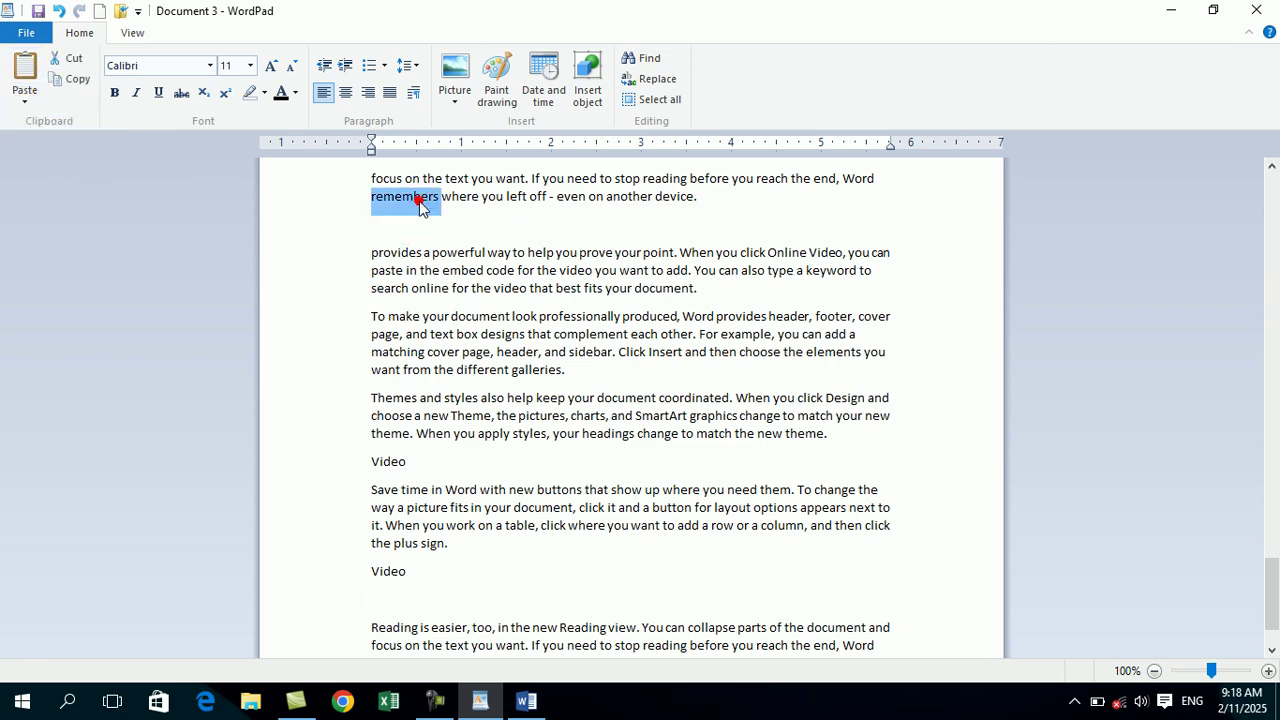
click(114, 92)
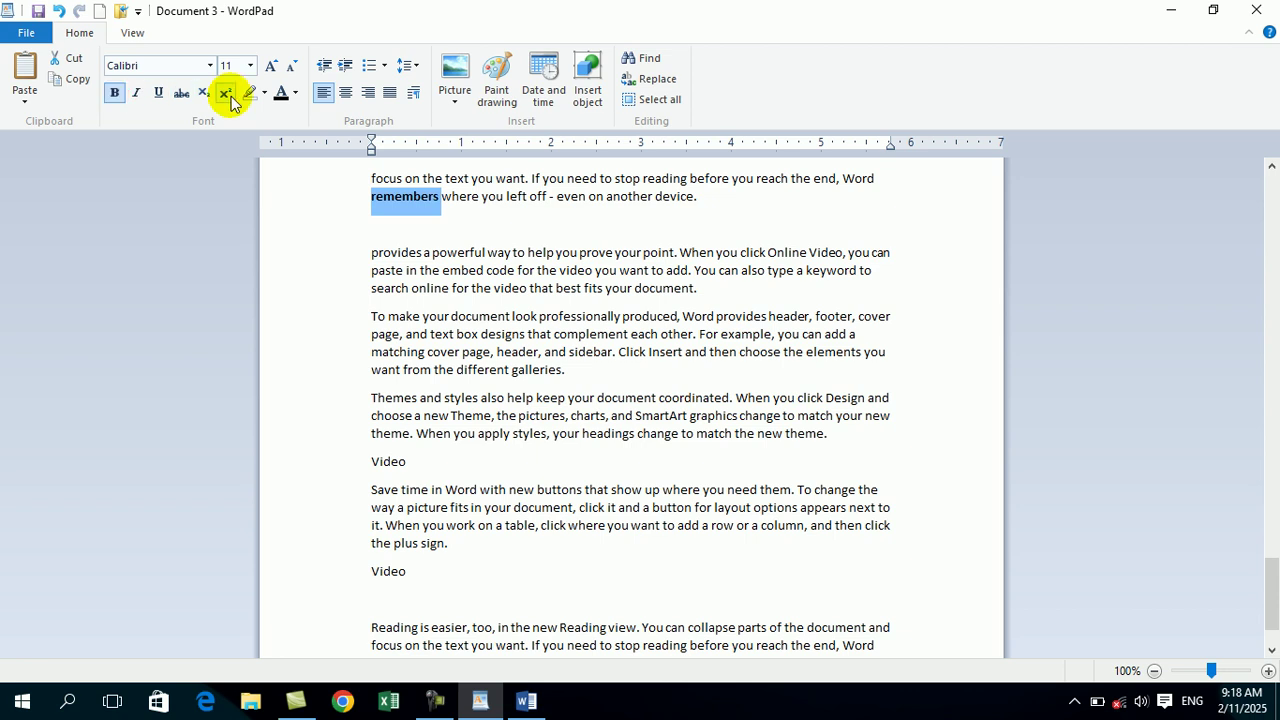
click(269, 66)
click(269, 66)
click(269, 66)
click(269, 66)
click(269, 66)
click(269, 66)
click(269, 66)
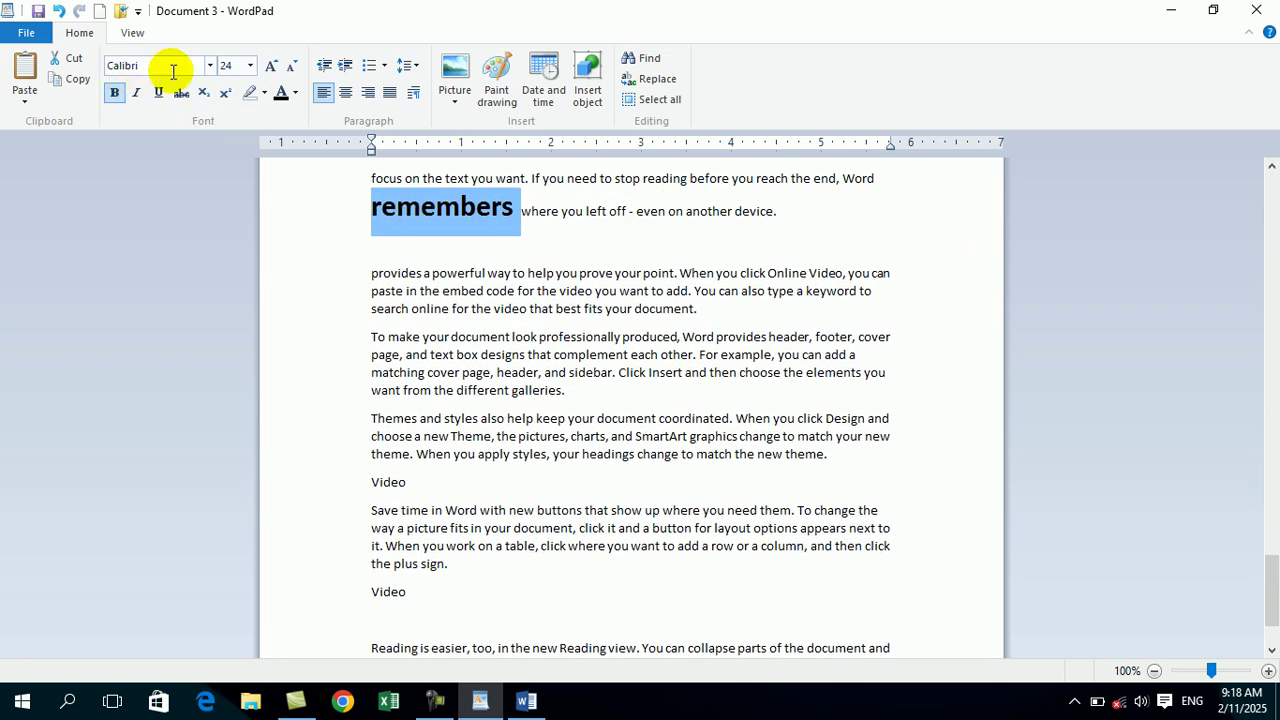
click(138, 95)
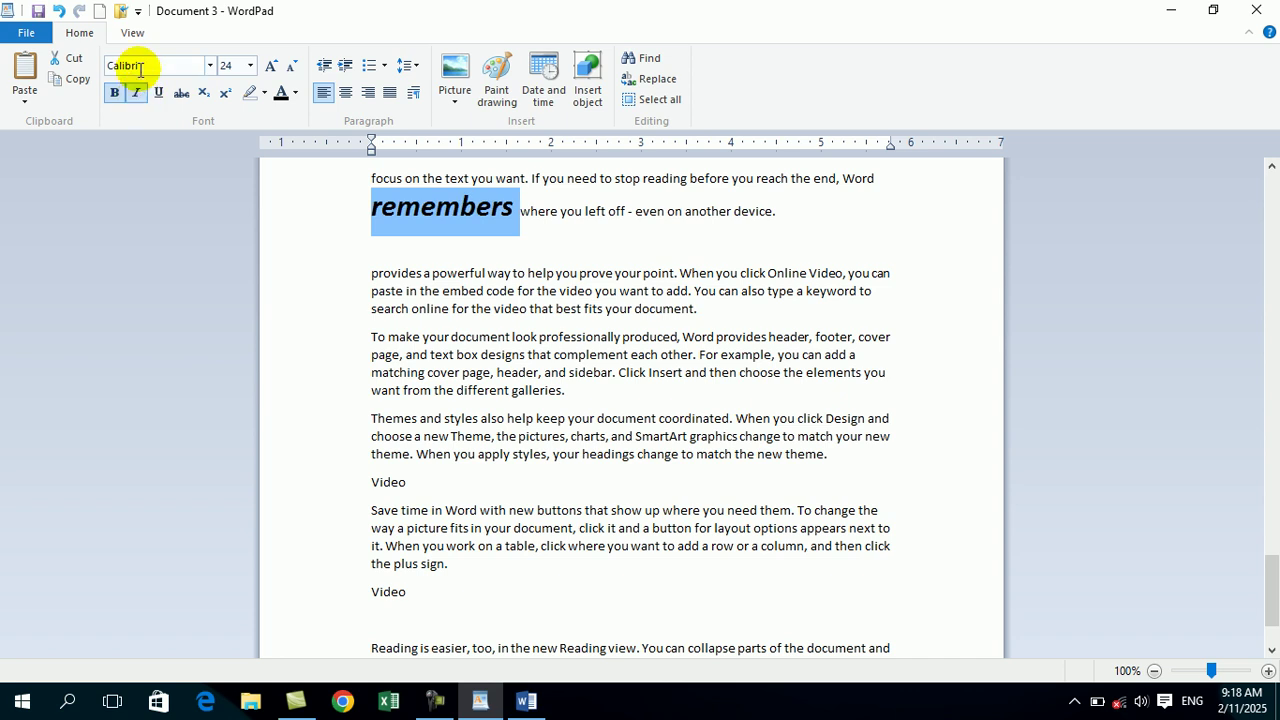
- Paste a copy of the formatted "remembers" on a new line below the first standalone "Video", and undo the paste
click(88, 84)
click(426, 481)
key(Return)
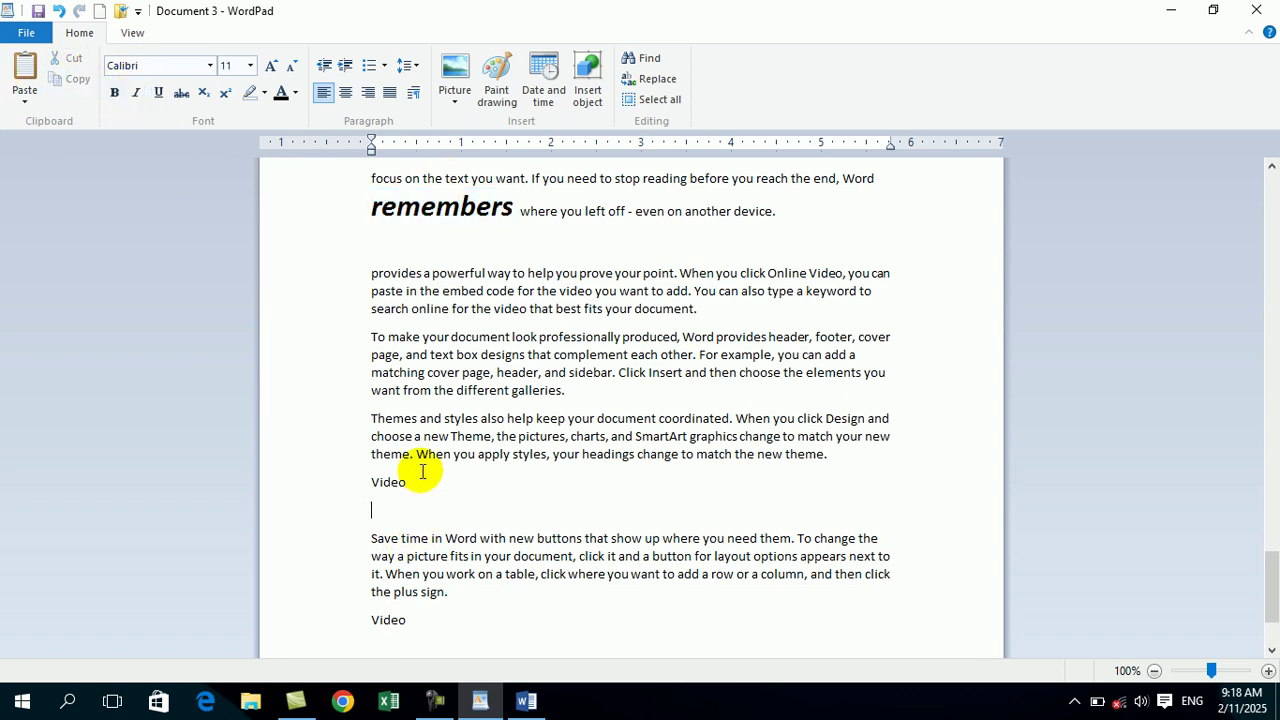
click(26, 75)
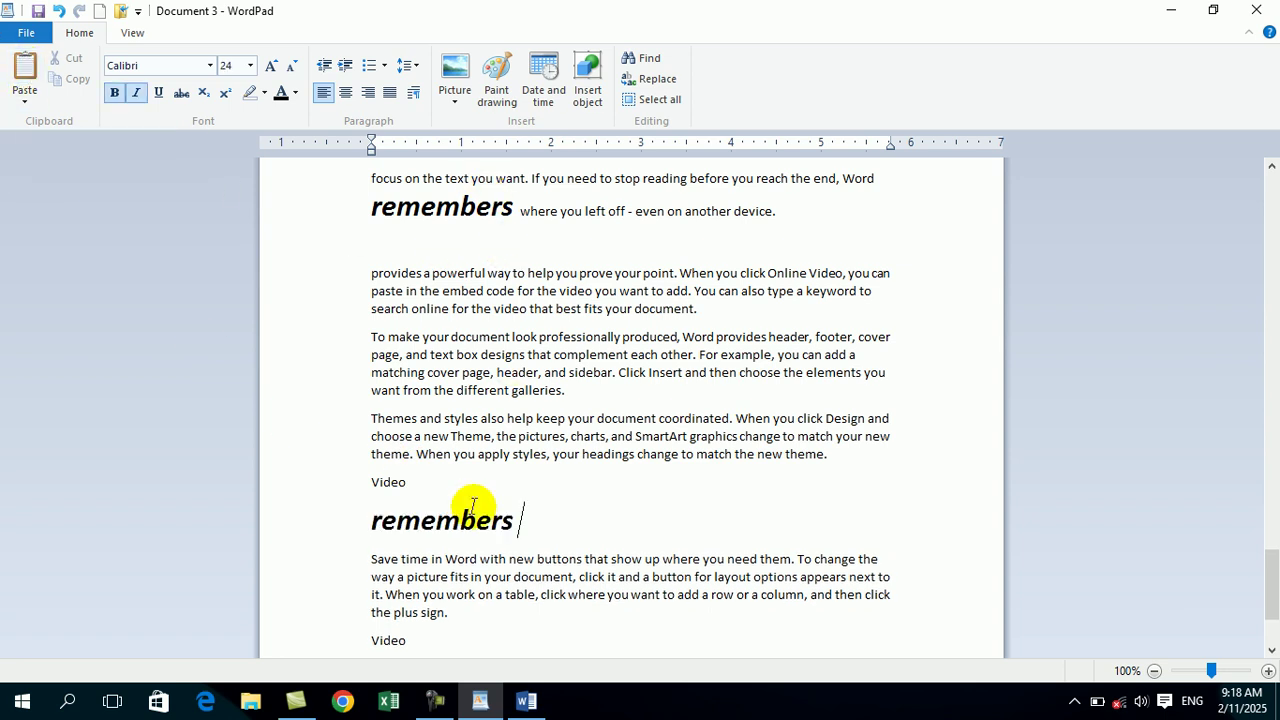
key(ctrl+z)
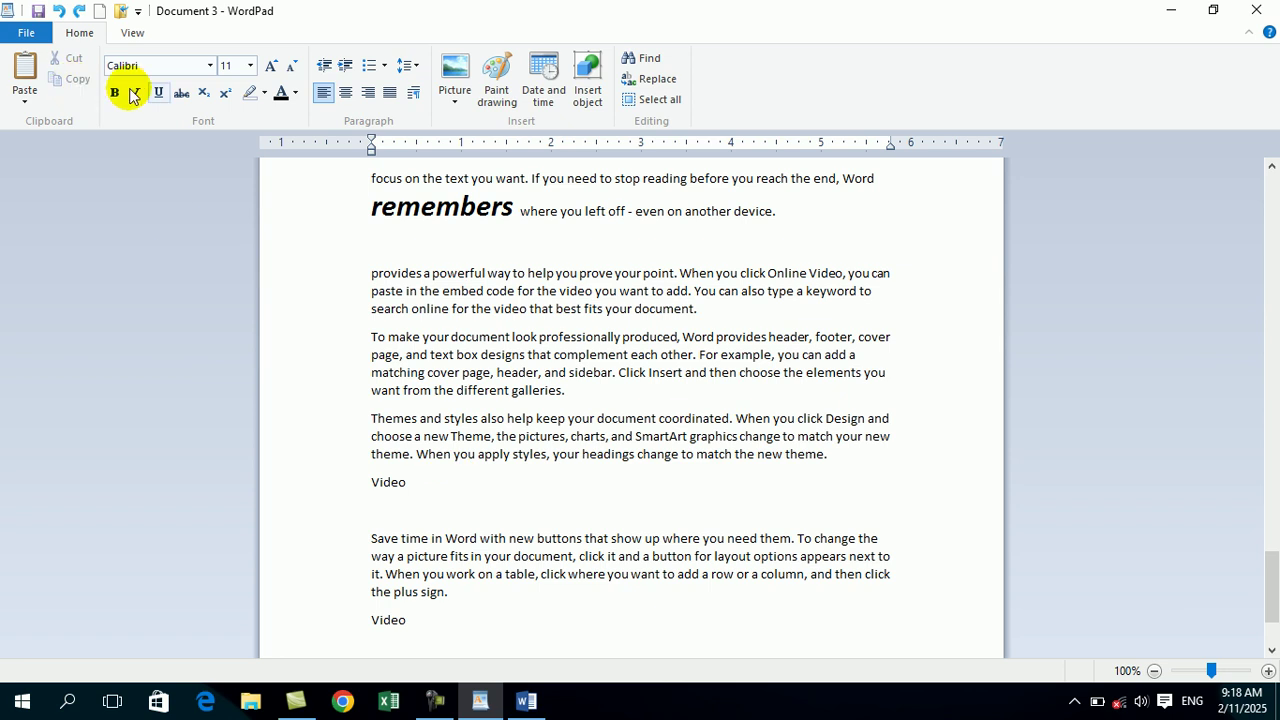
- Paste the formatted word "remembers" as Picture (Metafile) on the empty line below the first standalone "Video" using Paste Special
click(418, 207)
double_click(418, 209)
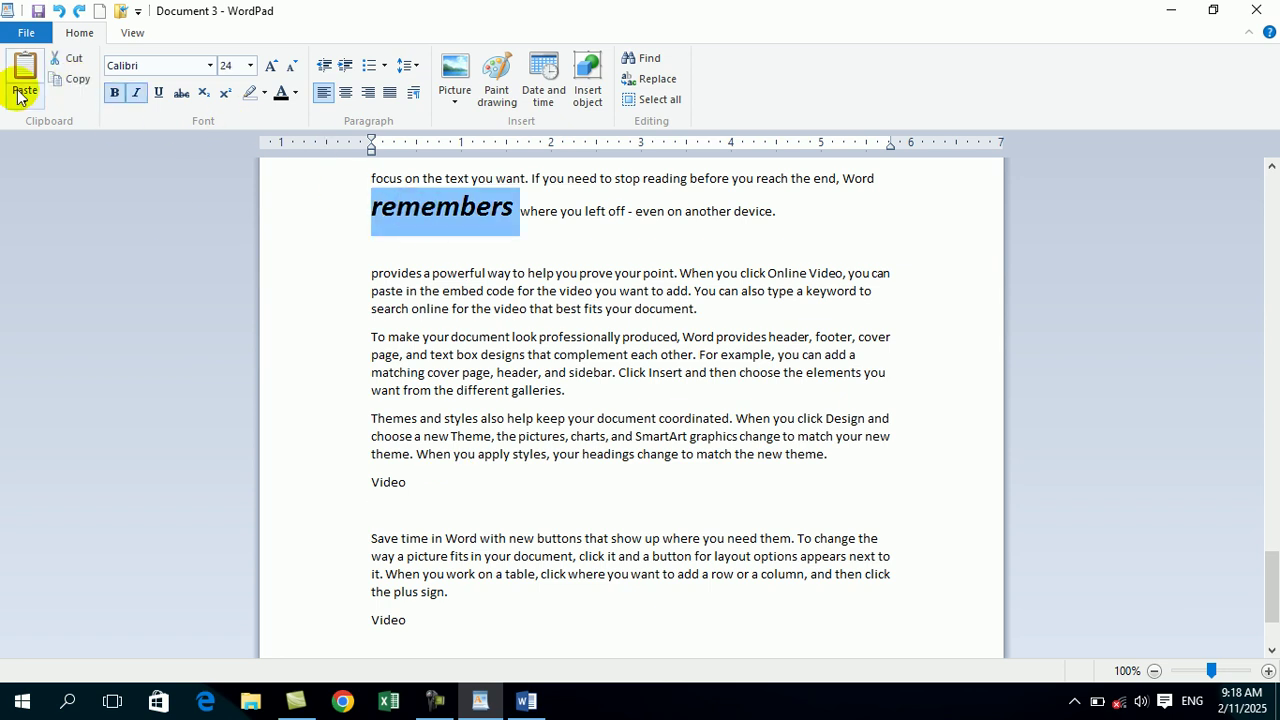
click(409, 517)
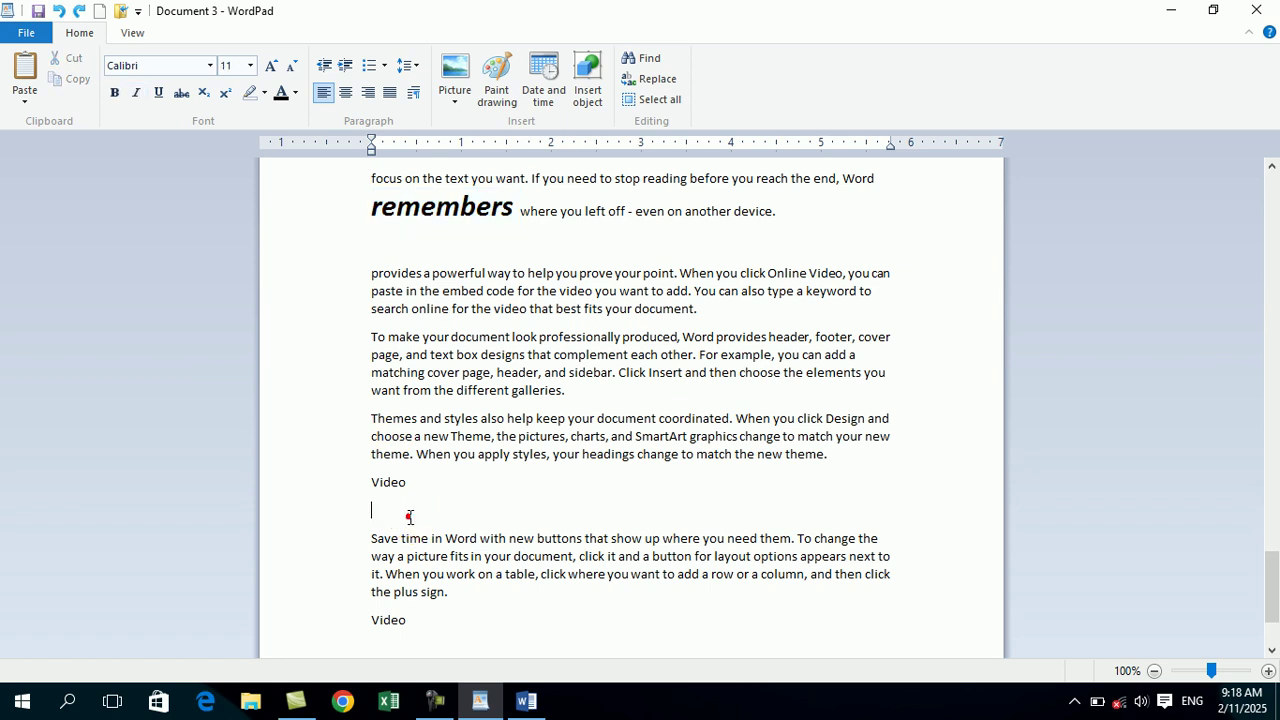
click(25, 95)
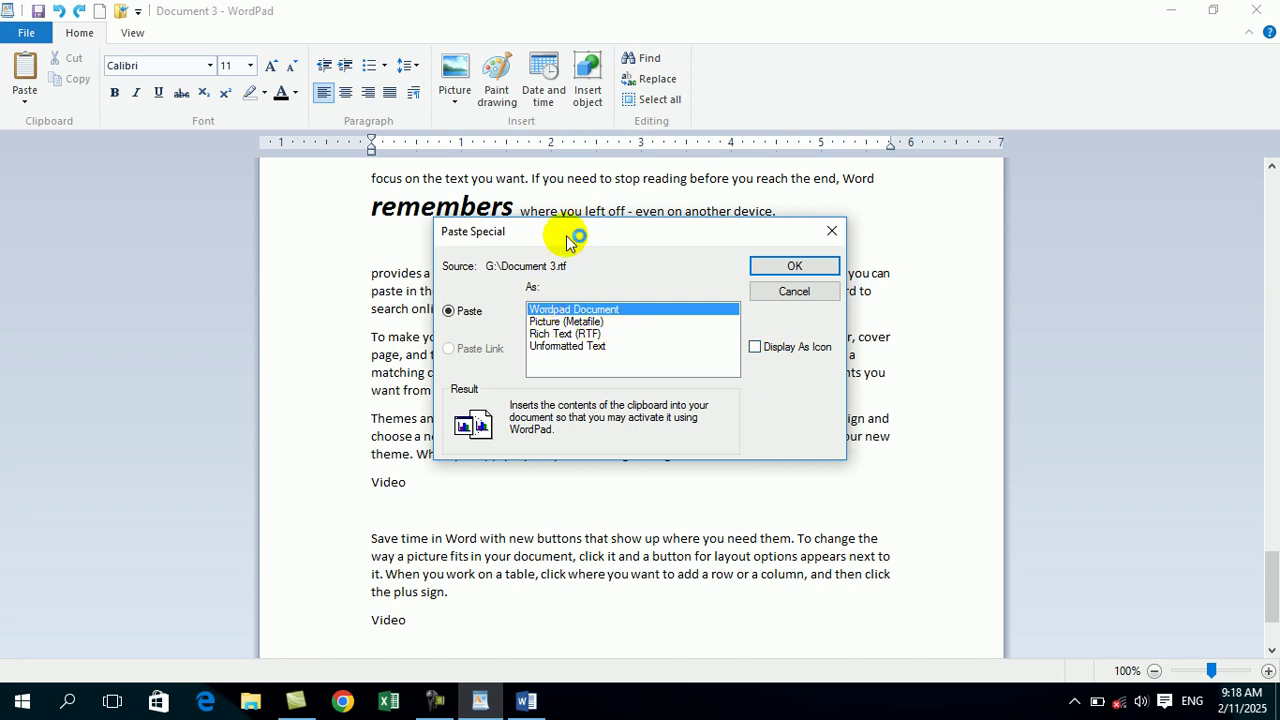
drag(570, 236, 755, 215)
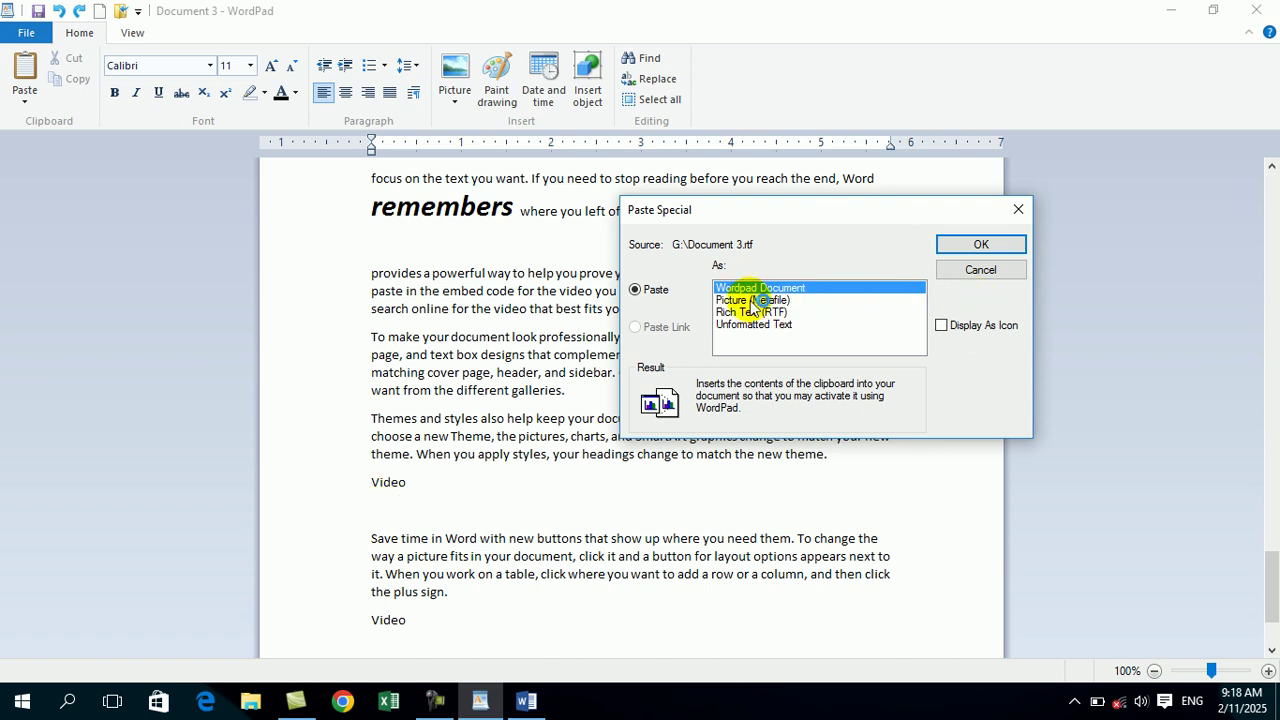
click(778, 300)
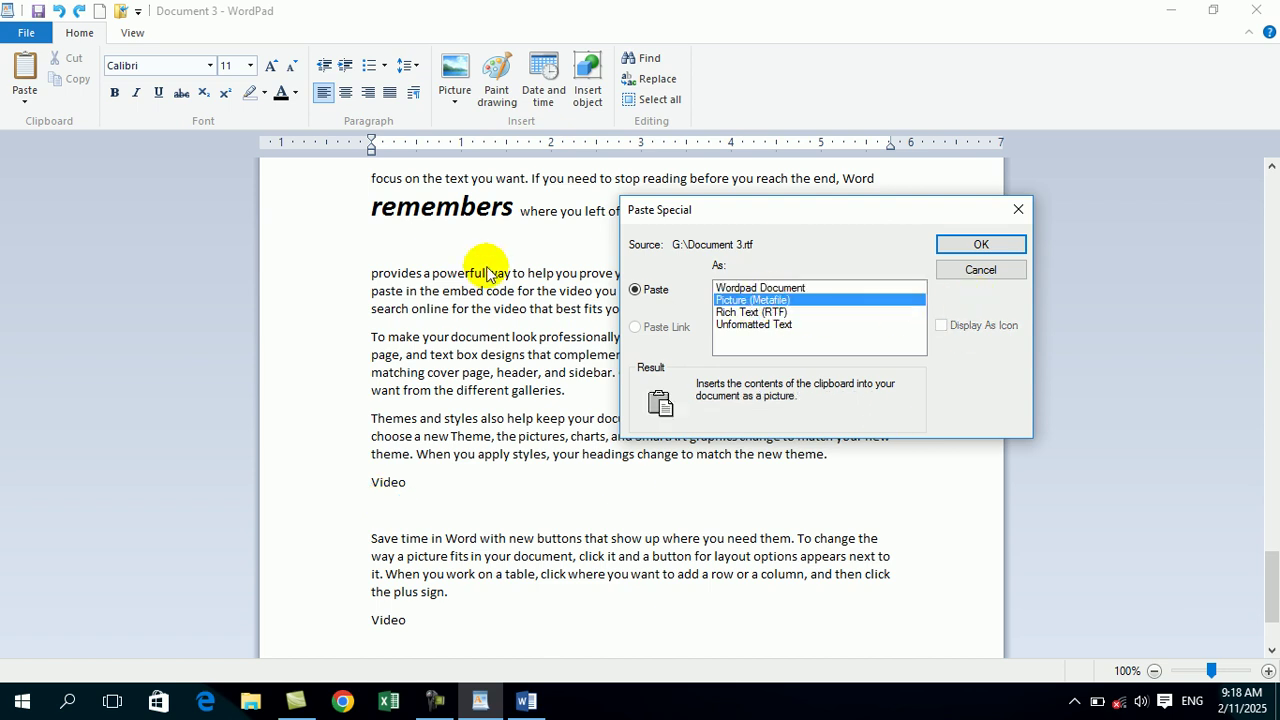
click(972, 245)
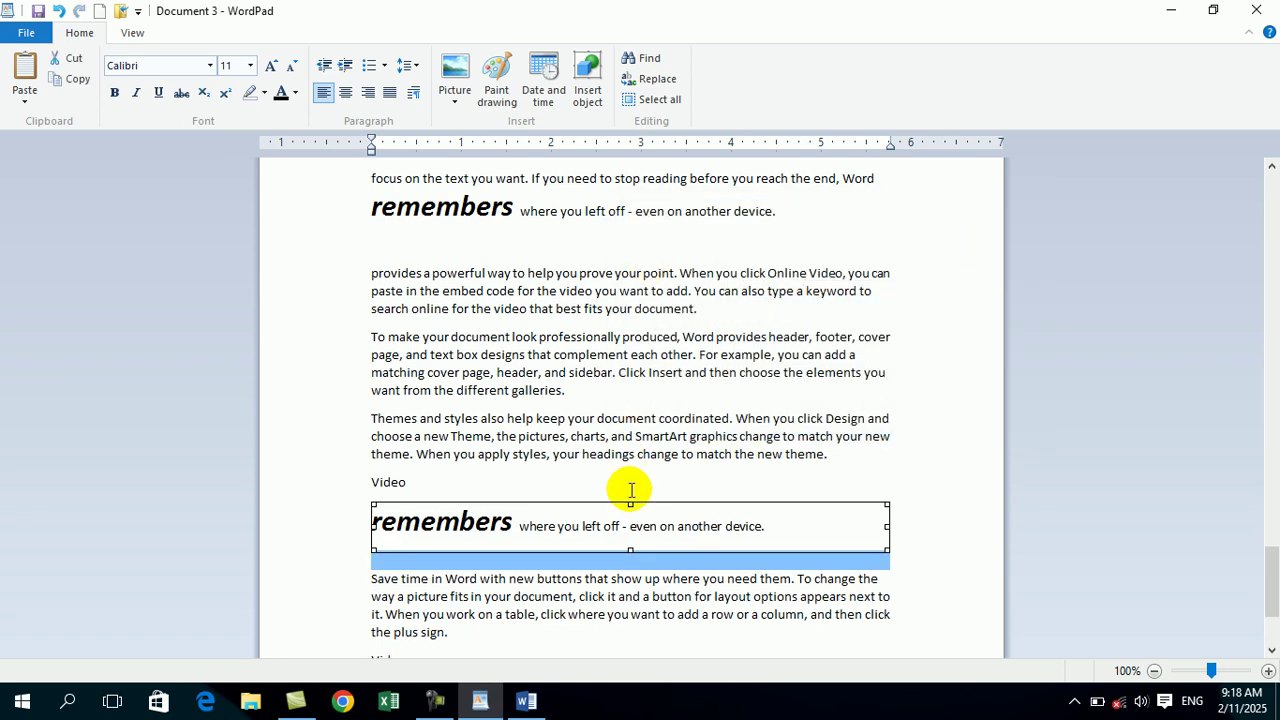
- Try reducing the pasted picture's height and width, and undo the picture's insertion together with its empty line
mouse_move(630, 548)
mouse_down()
mouse_move(640, 634)
mouse_move(643, 541)
mouse_up()
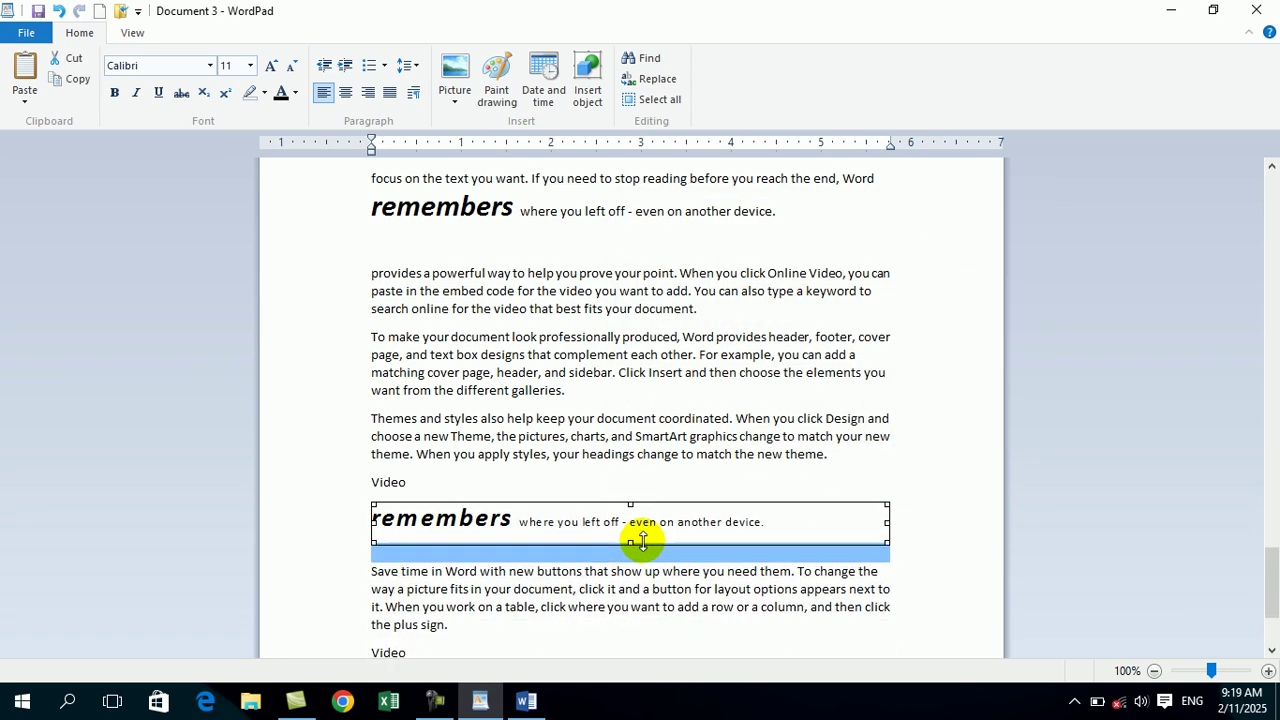
mouse_move(887, 522)
mouse_down()
mouse_move(1060, 517)
mouse_move(491, 517)
mouse_move(864, 512)
mouse_up()
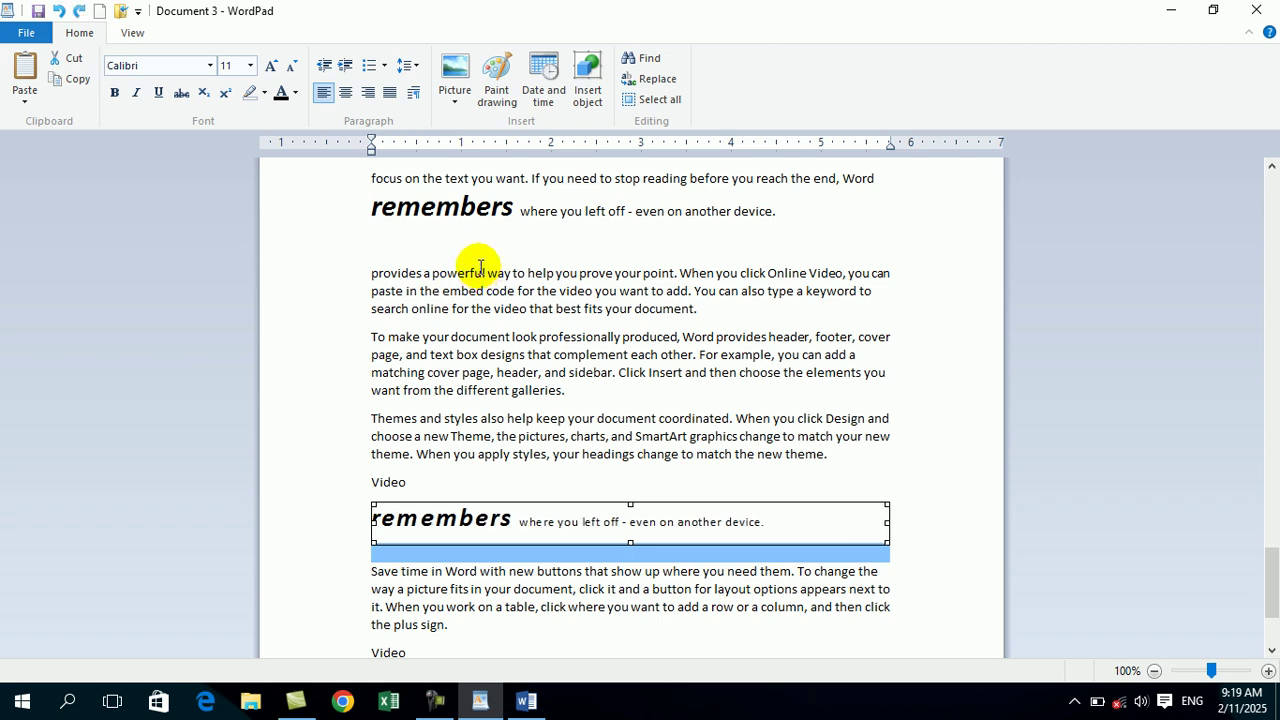
click(480, 268)
key(ctrl+z)
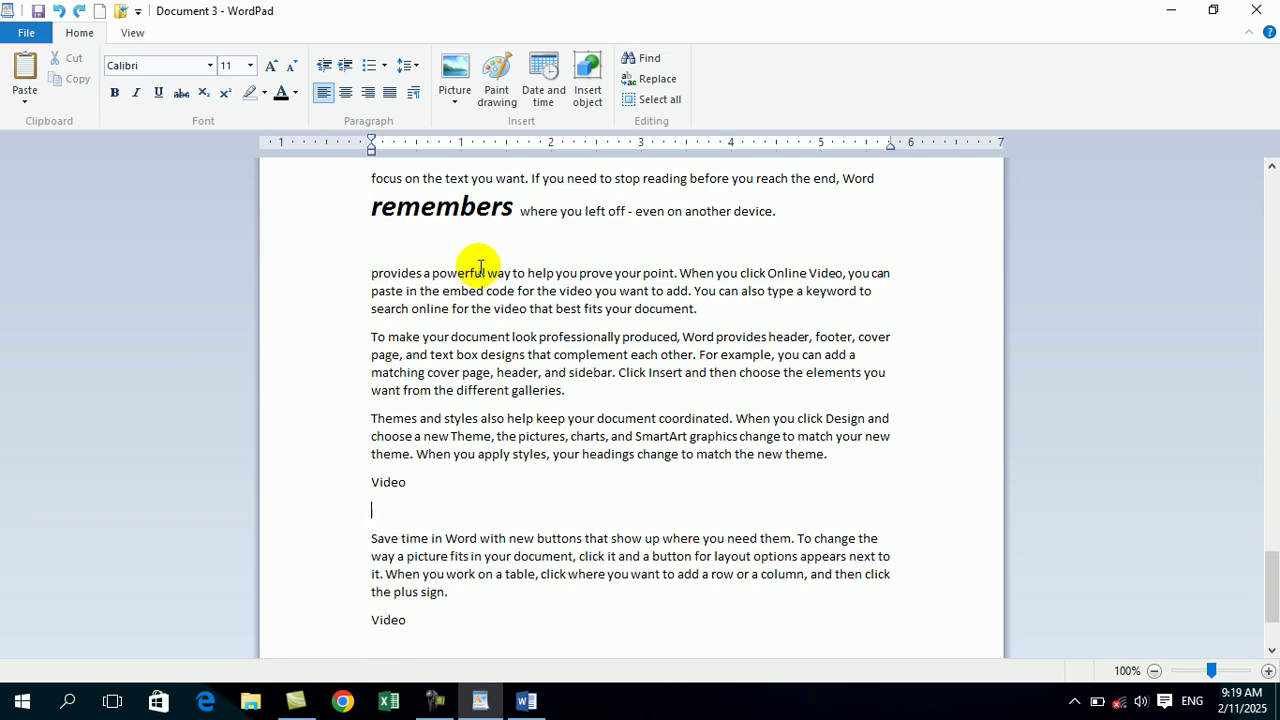
key(BackSpace)
- Paste "remembers" as Rich Text (RTF) on a new line below the first standalone "Video" using Paste Special, and undo the paste
double_click(436, 207)
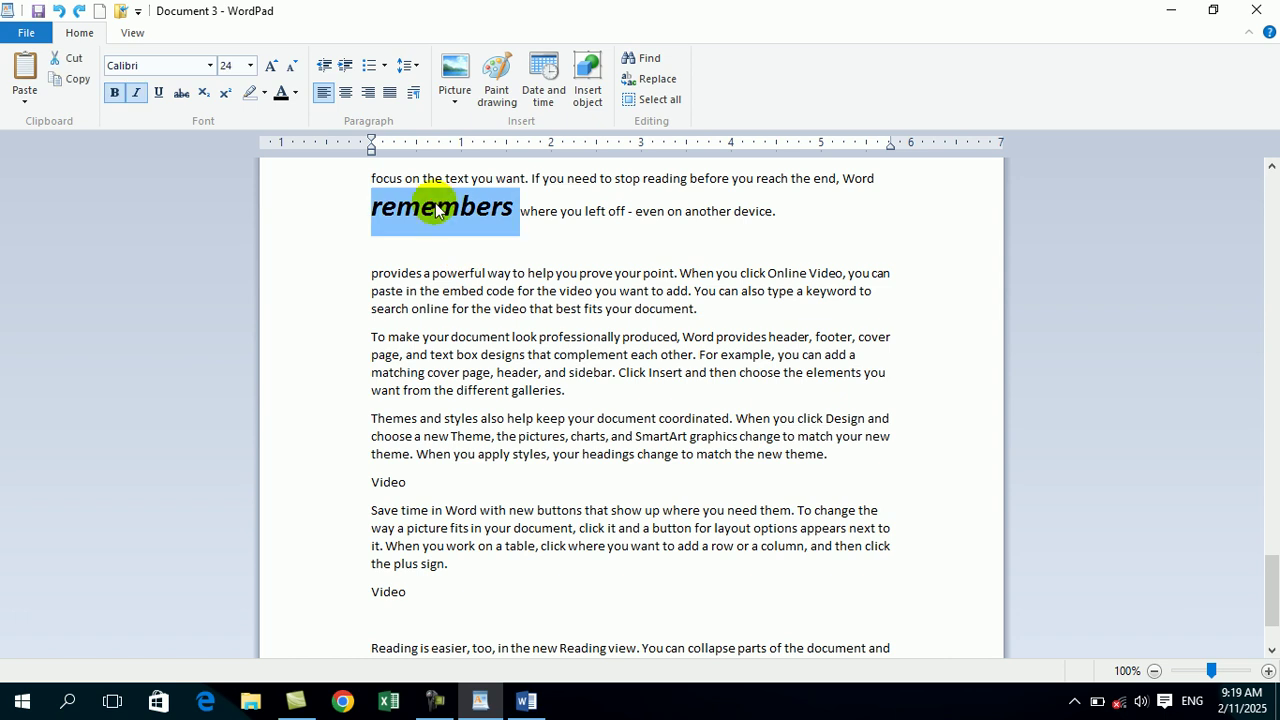
click(421, 481)
key(Return)
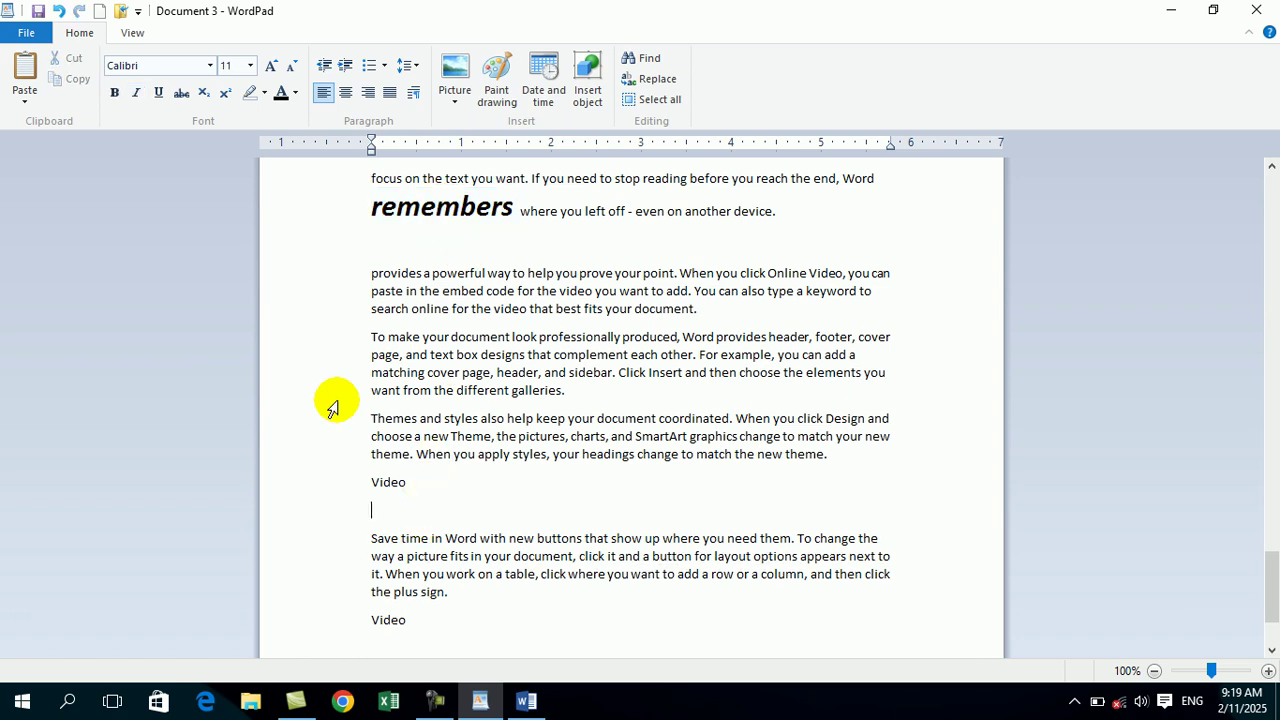
click(25, 100)
click(36, 142)
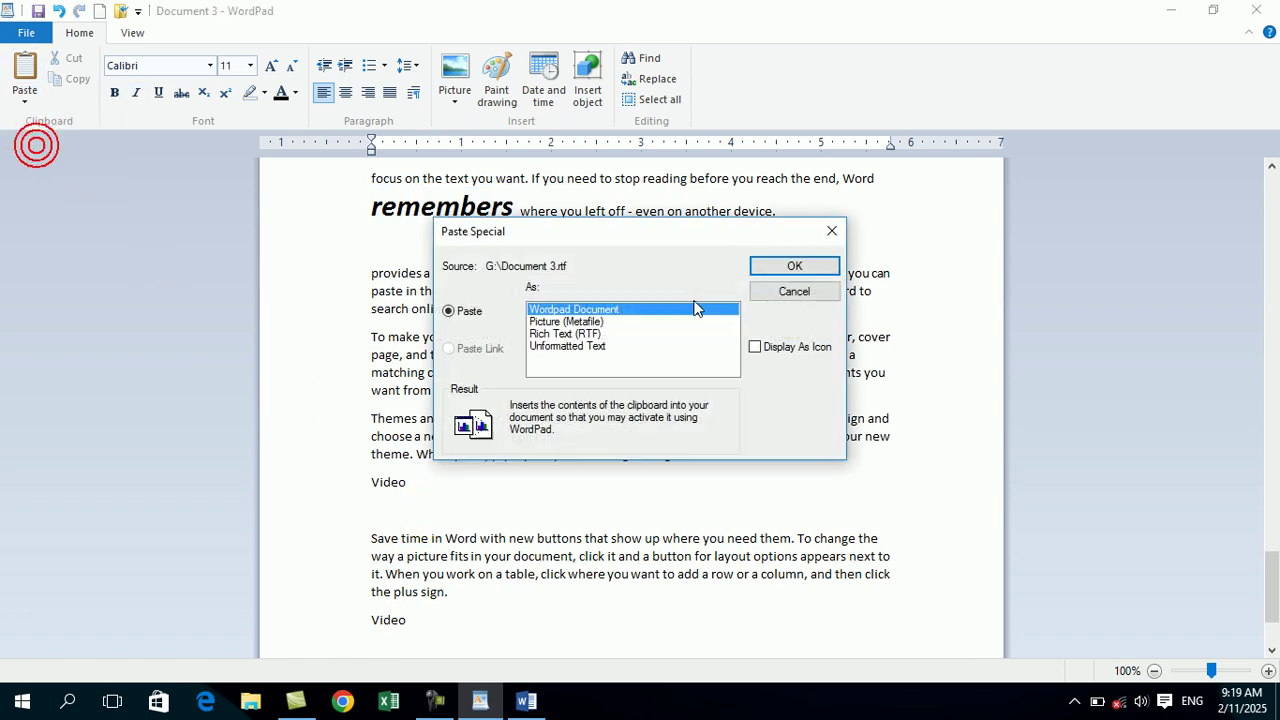
click(591, 322)
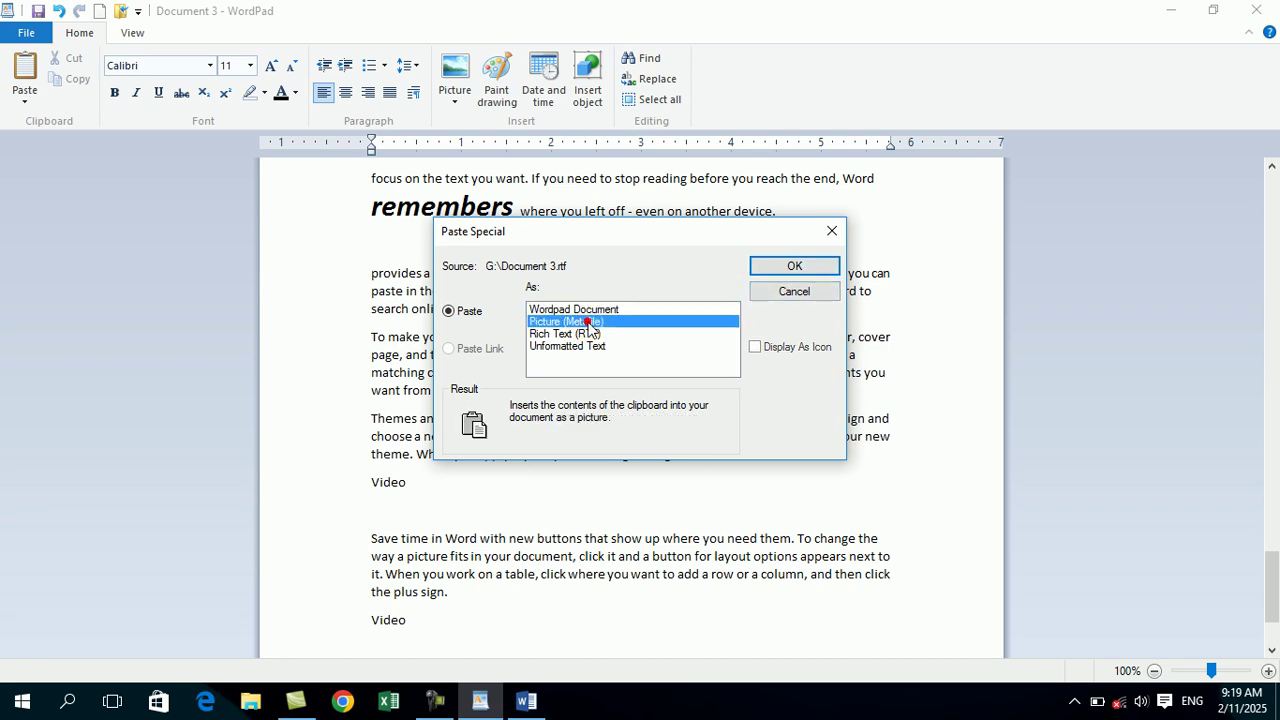
click(578, 335)
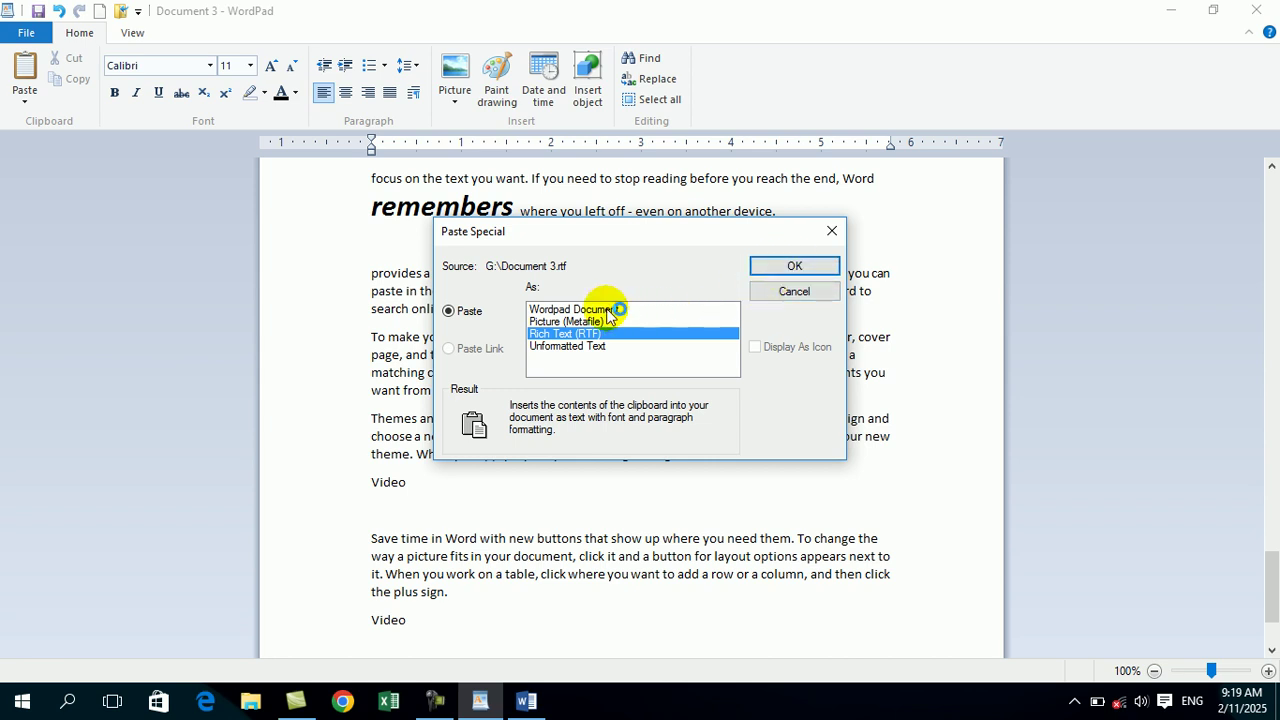
click(778, 267)
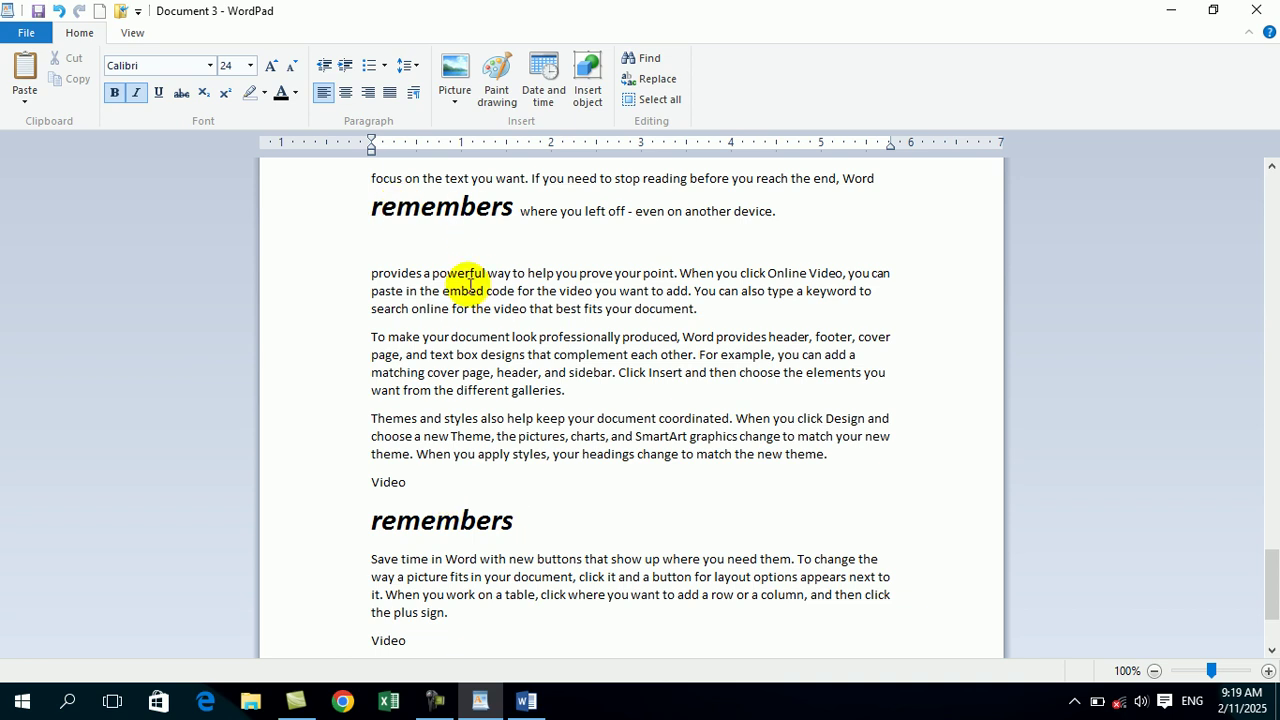
click(454, 480)
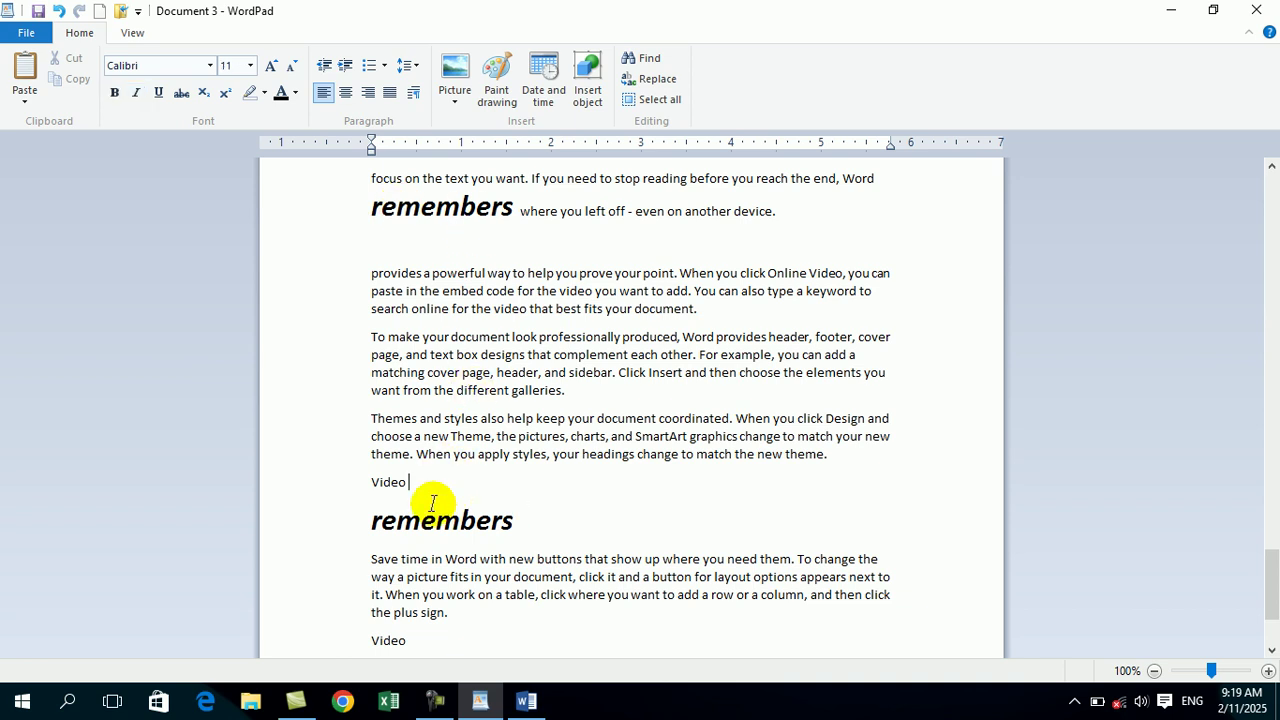
key(ctrl+z)
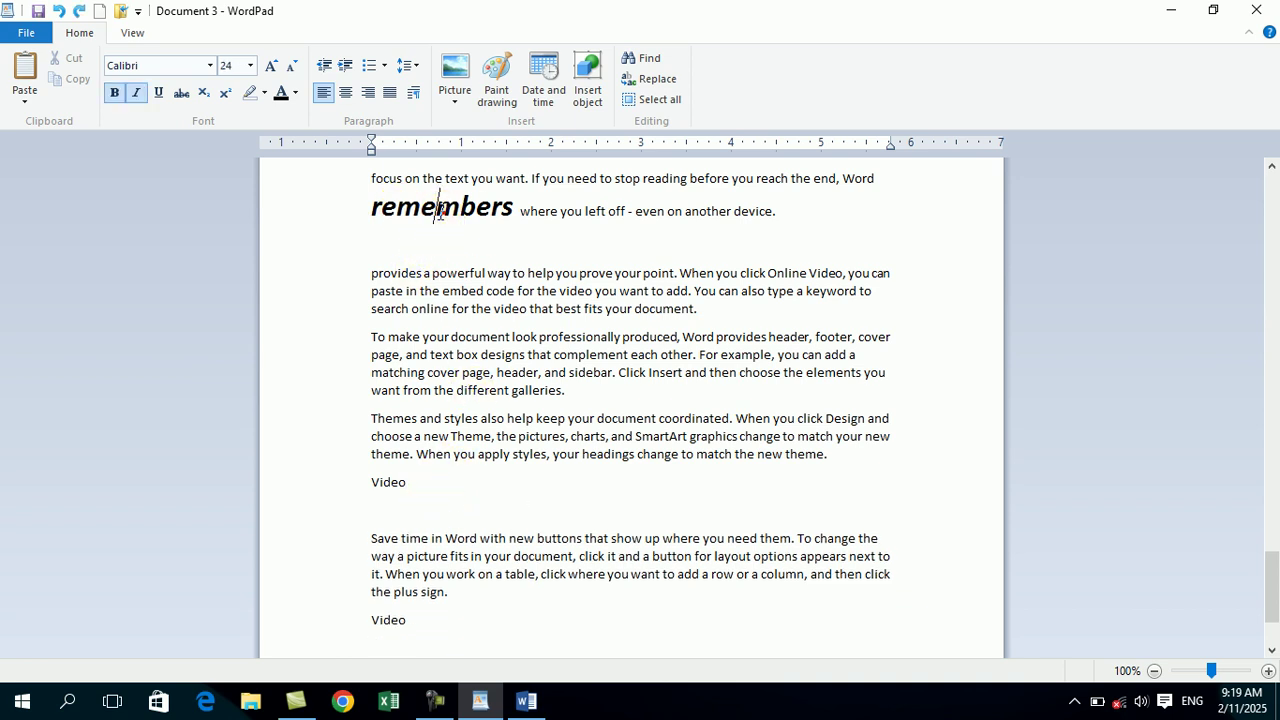
- Copy the formatted word "remembers" and paste it as Unformatted Text on the empty line below the first standalone "Video"
double_click(440, 212)
key(super+c)
click(388, 512)
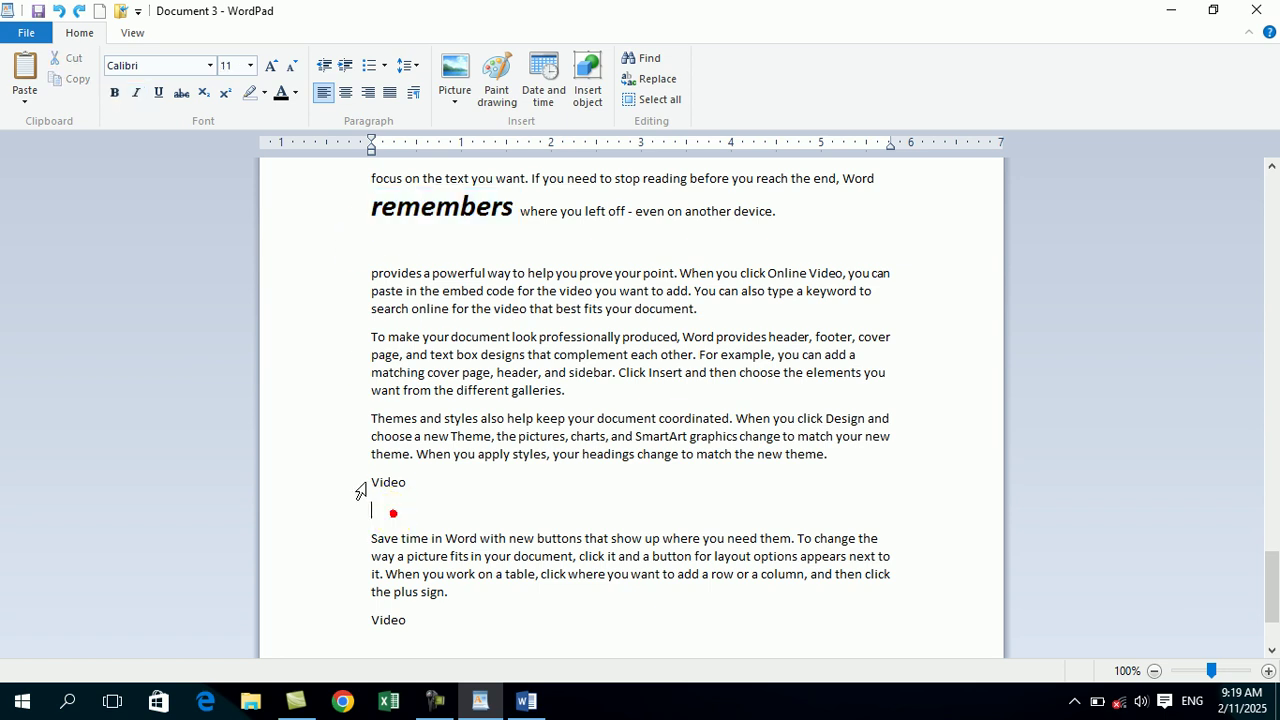
click(22, 103)
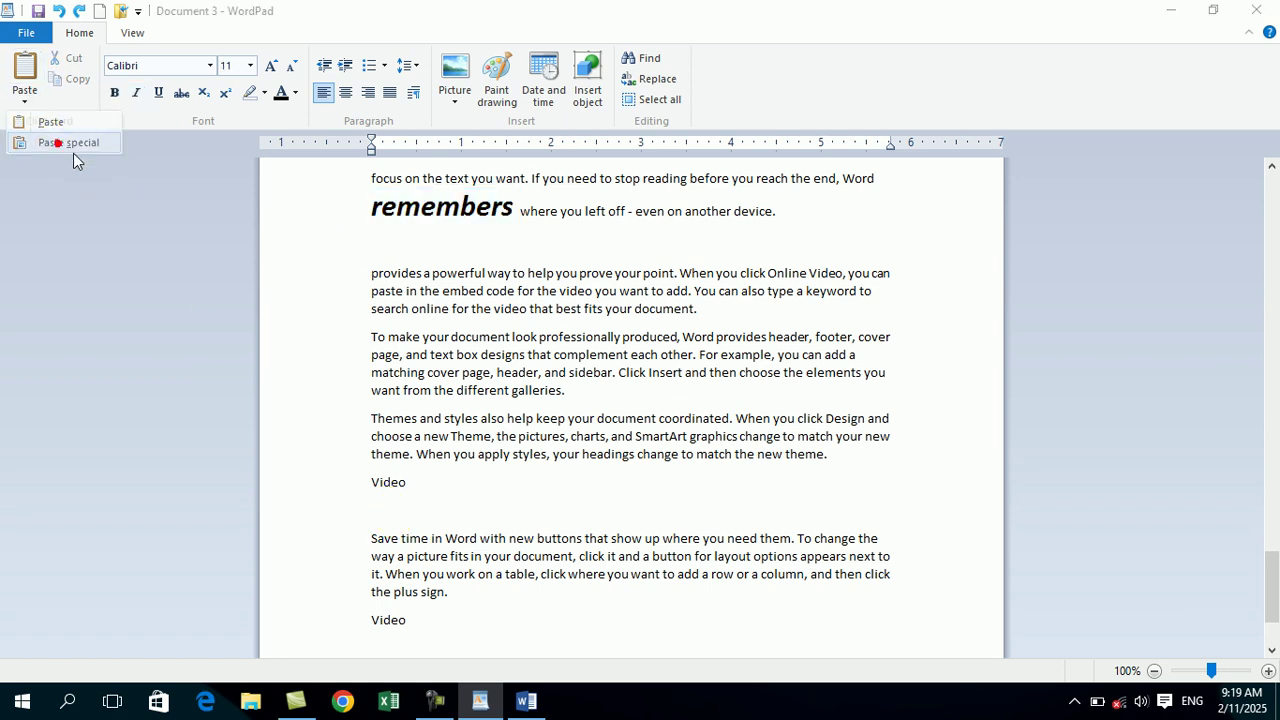
click(57, 141)
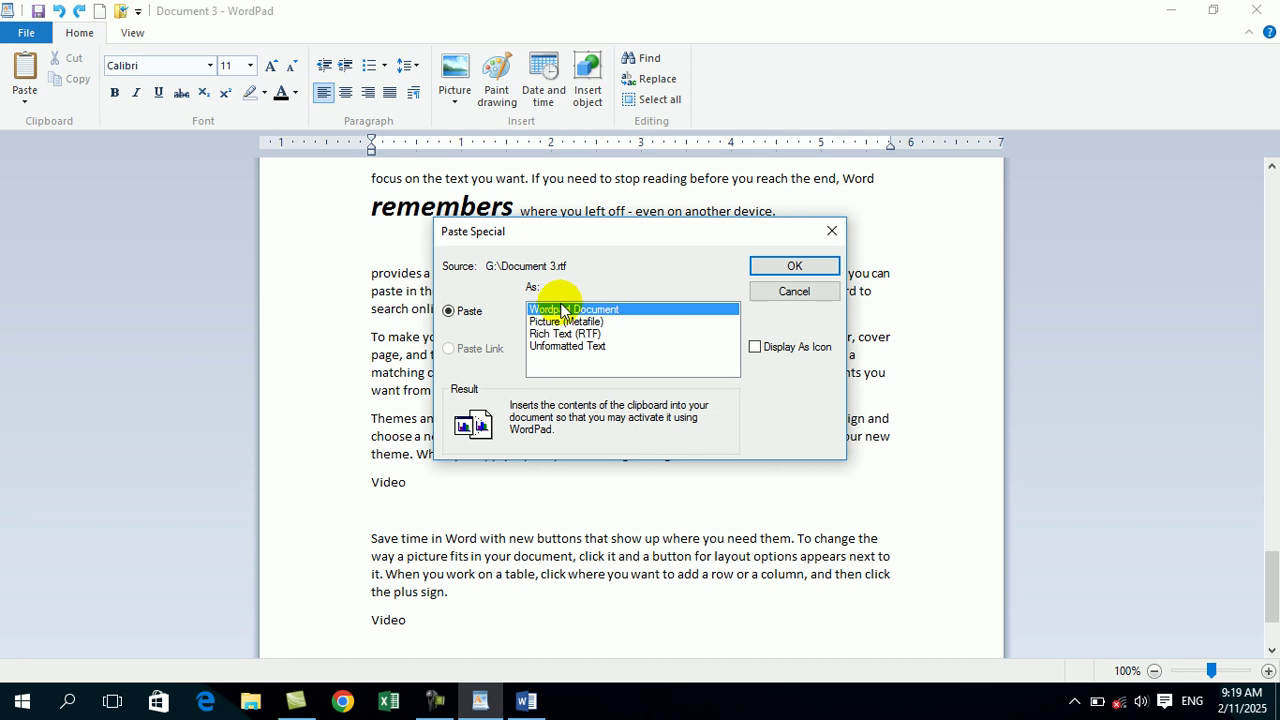
click(590, 348)
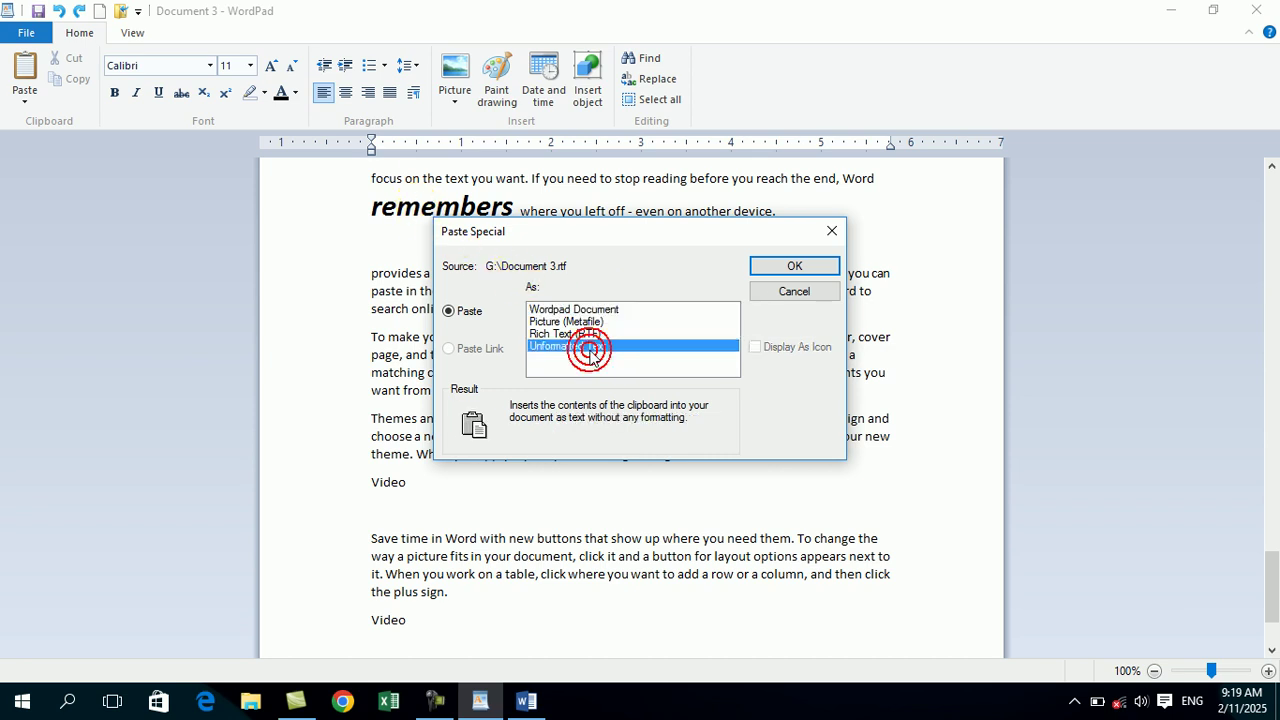
click(757, 268)
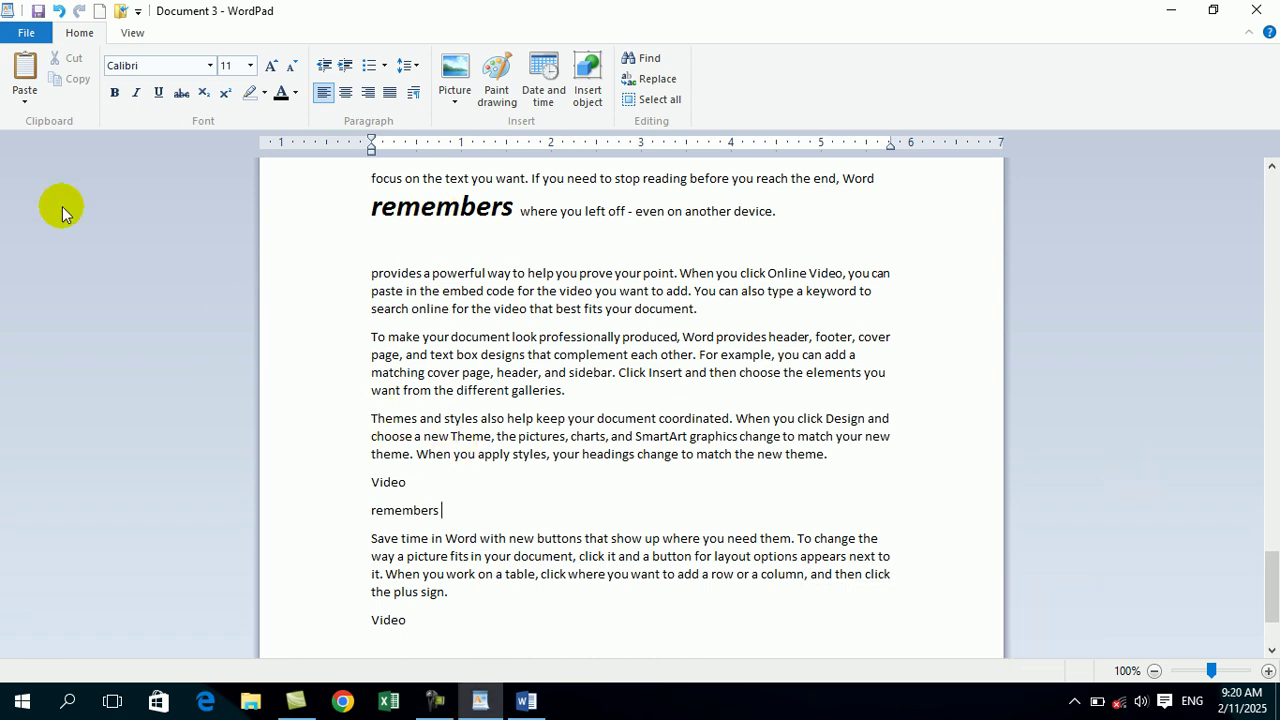
- Put the document's opening word "Video" on its own line at the start and enlarge it to size 26
drag(1272, 560, 1270, 160)
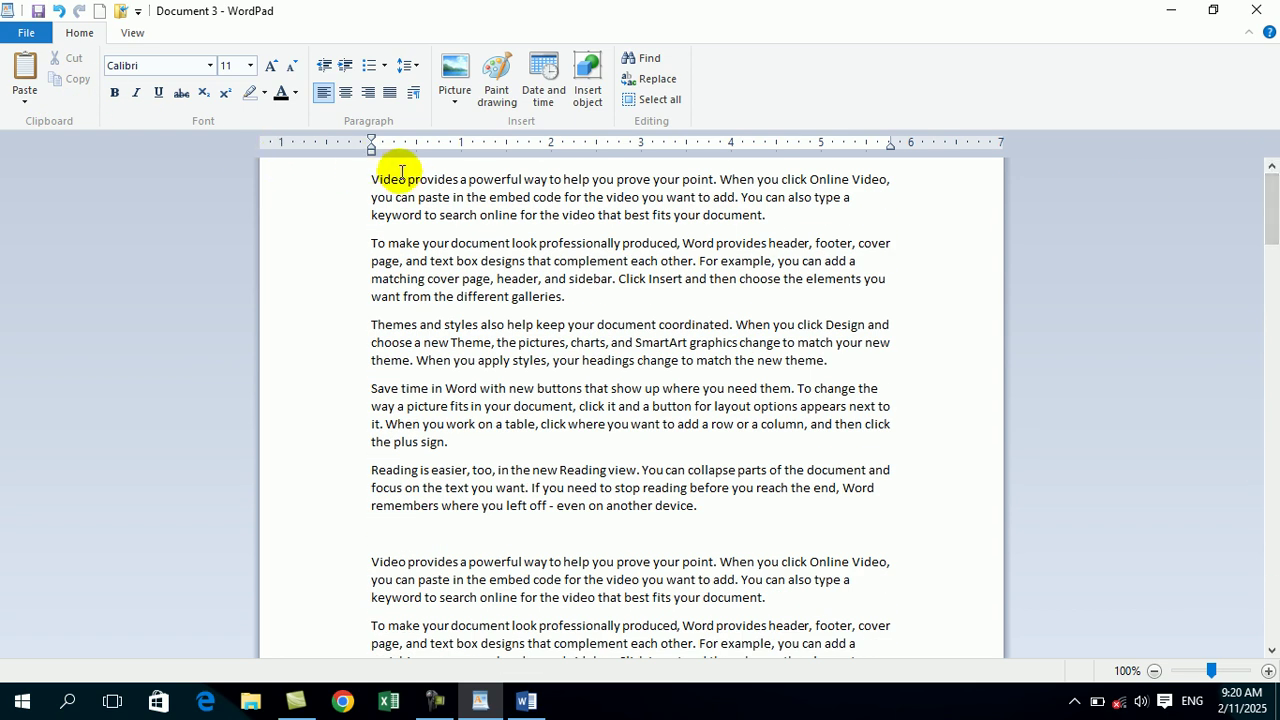
key(Return)
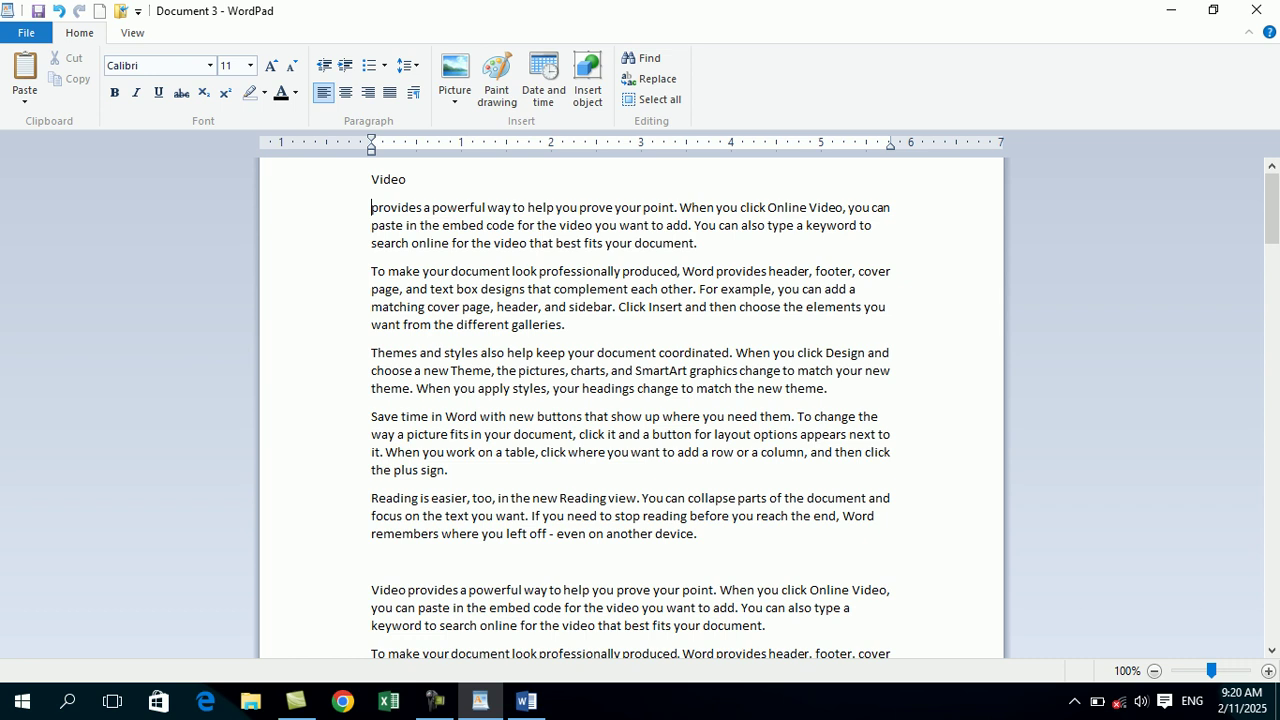
double_click(390, 183)
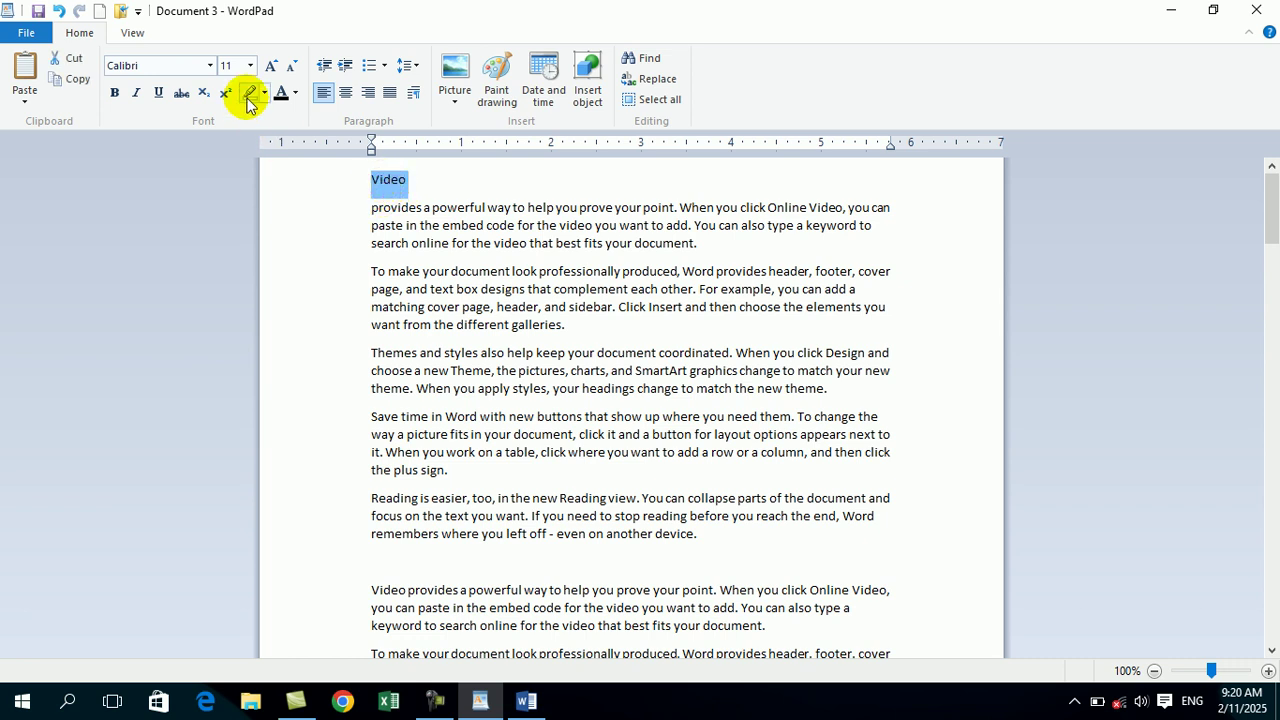
click(268, 66)
click(268, 66)
click(268, 66)
click(268, 66)
click(268, 66)
click(268, 66)
click(268, 66)
click(268, 66)
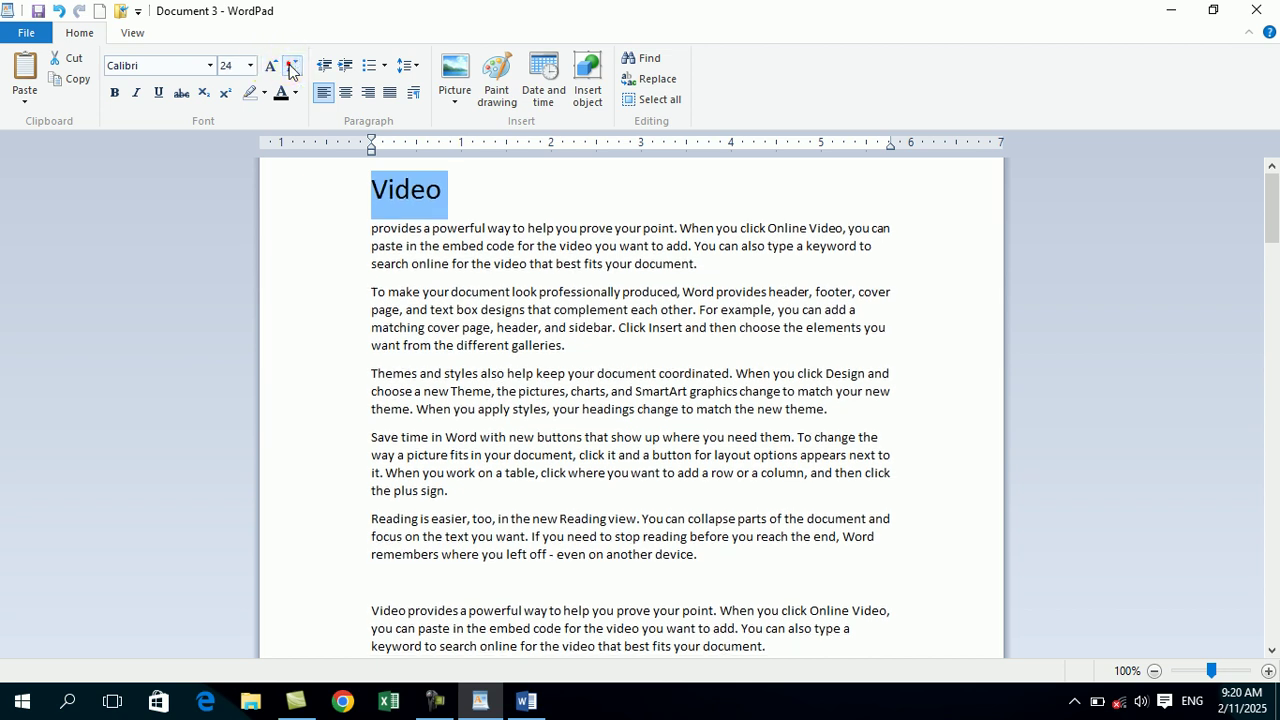
click(251, 66)
click(251, 66)
- Set the opening "Video" line in the Berlin Sans FB Demi font and toggle its bold formatting
click(210, 66)
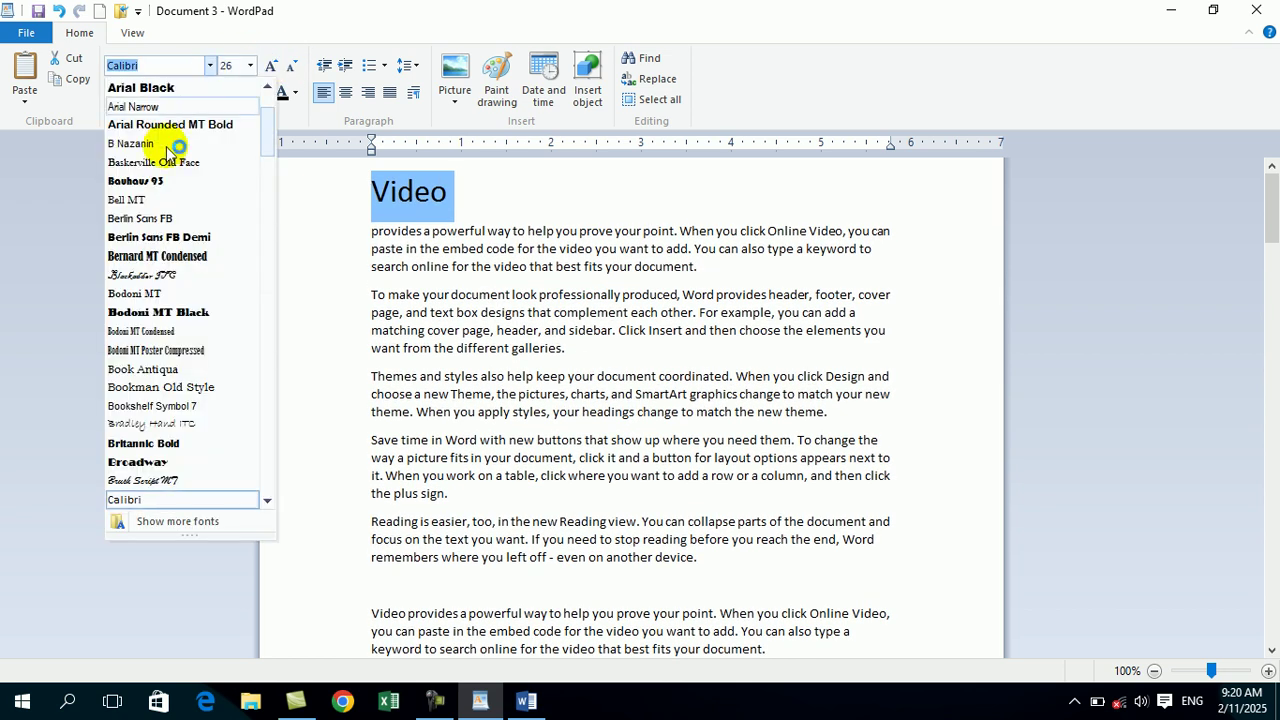
click(163, 238)
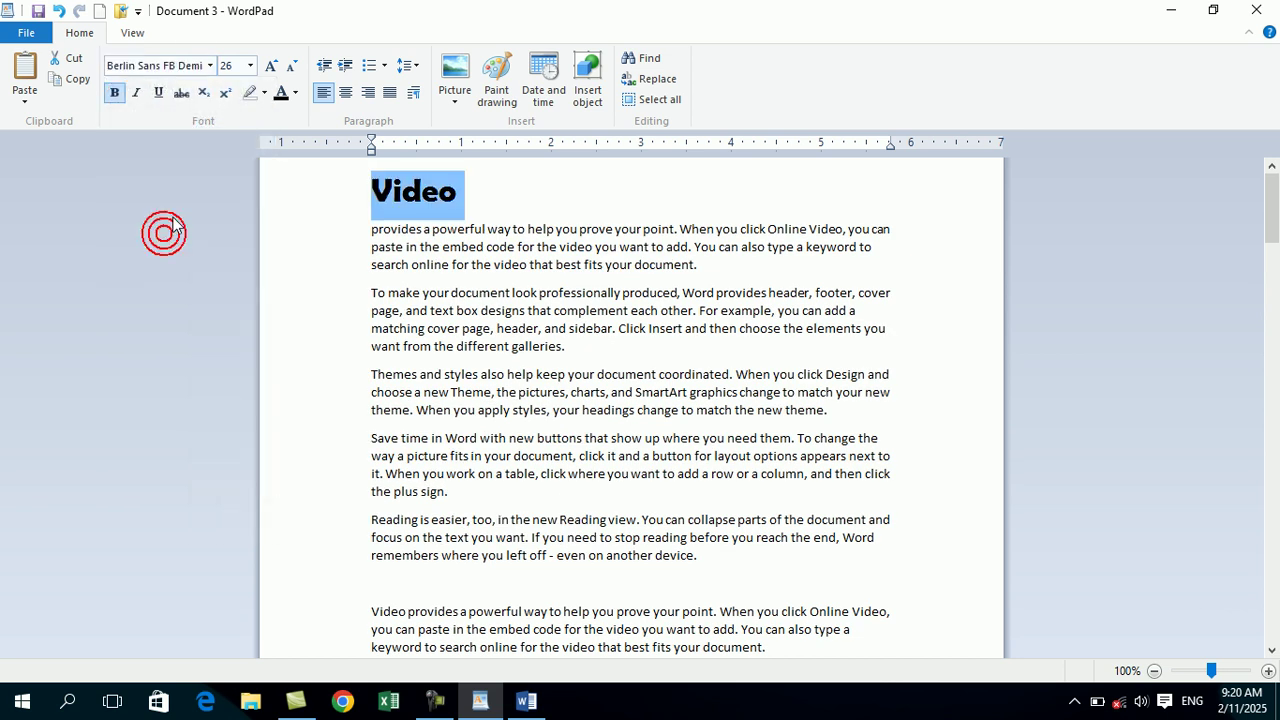
click(114, 98)
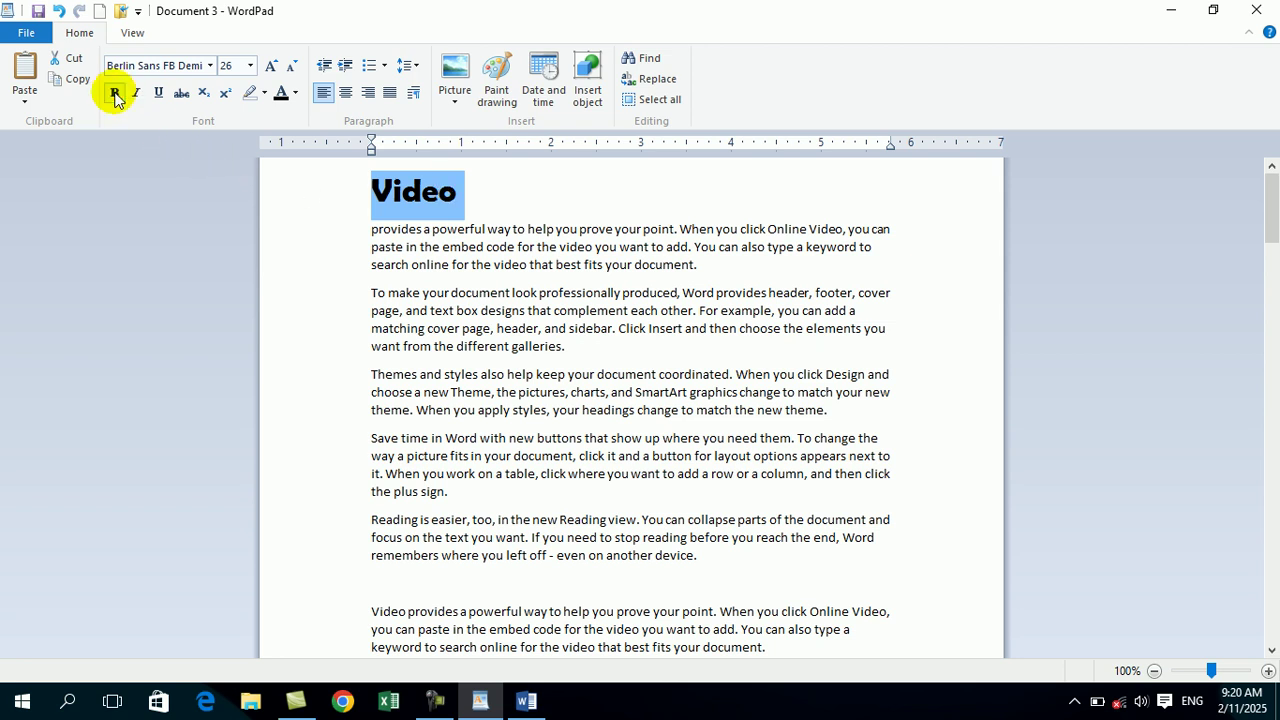
click(117, 95)
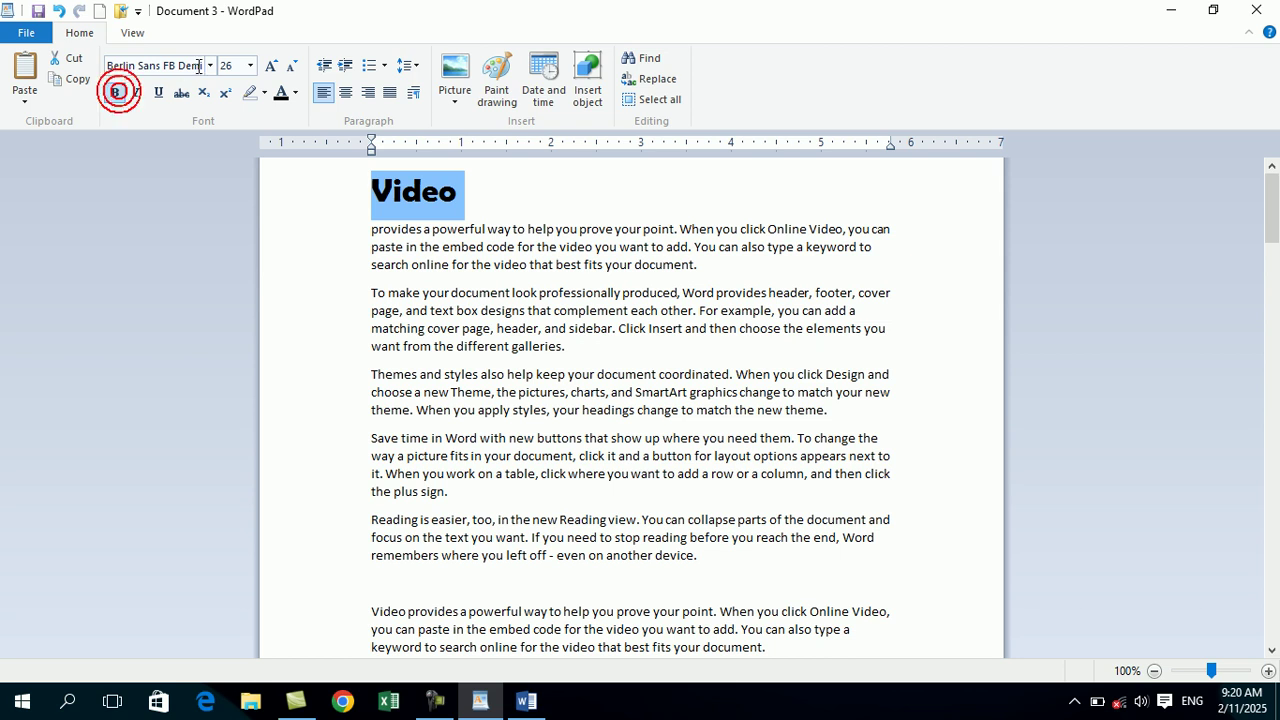
- Set the opening "Video" line in the Algerian font and toggle bold off and on, leaving it bold
click(210, 65)
click(153, 122)
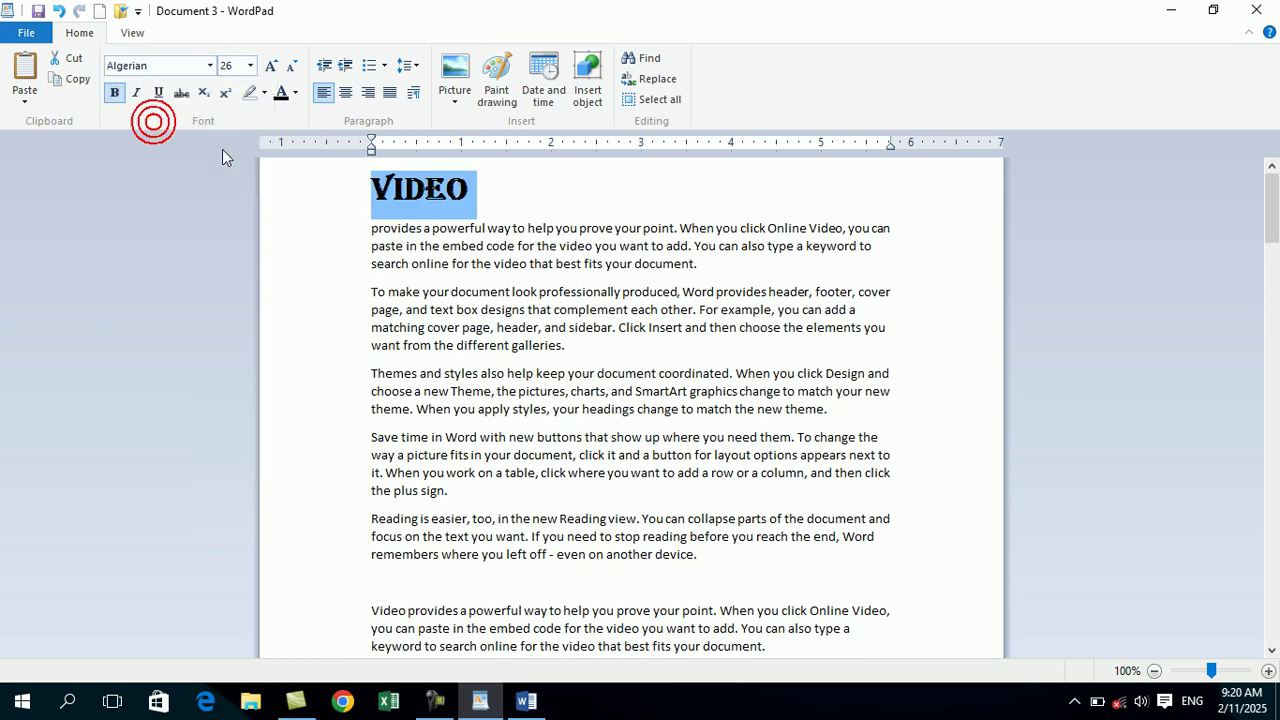
click(115, 93)
click(116, 95)
click(116, 94)
click(116, 94)
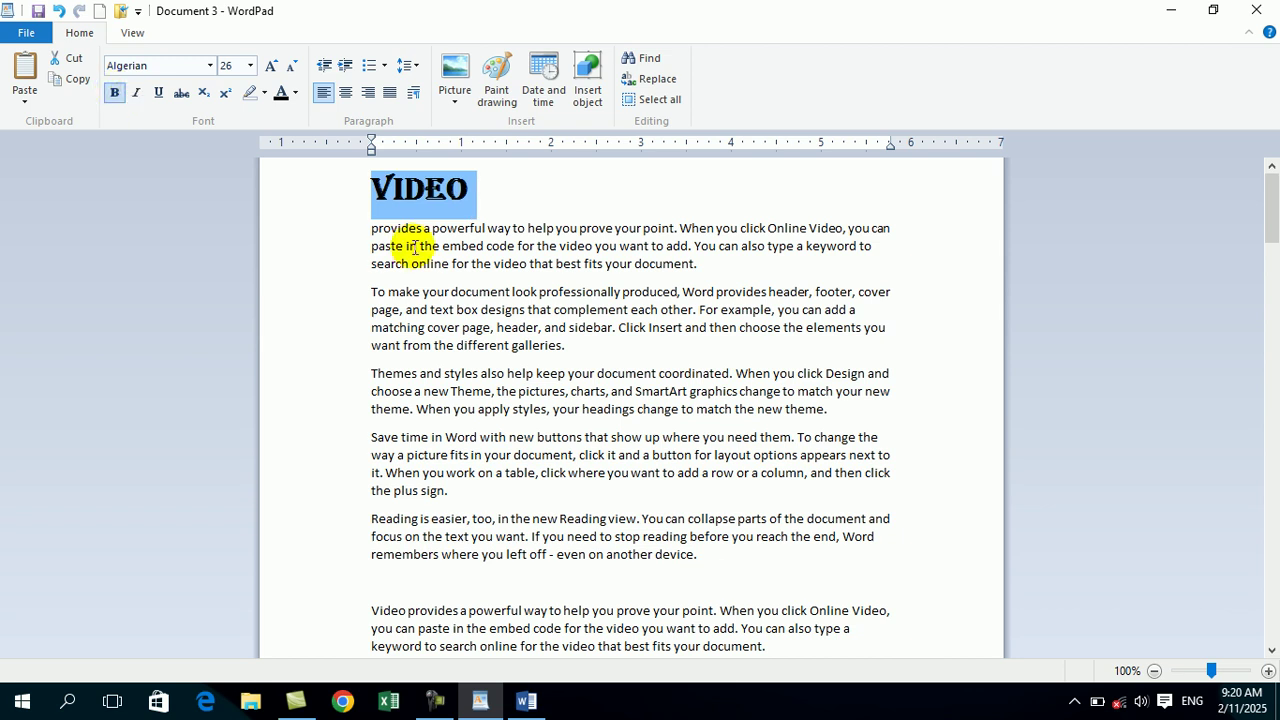
- Launch the On-Screen Keyboard with the Run command osk and move its window over the document
key(super+r)
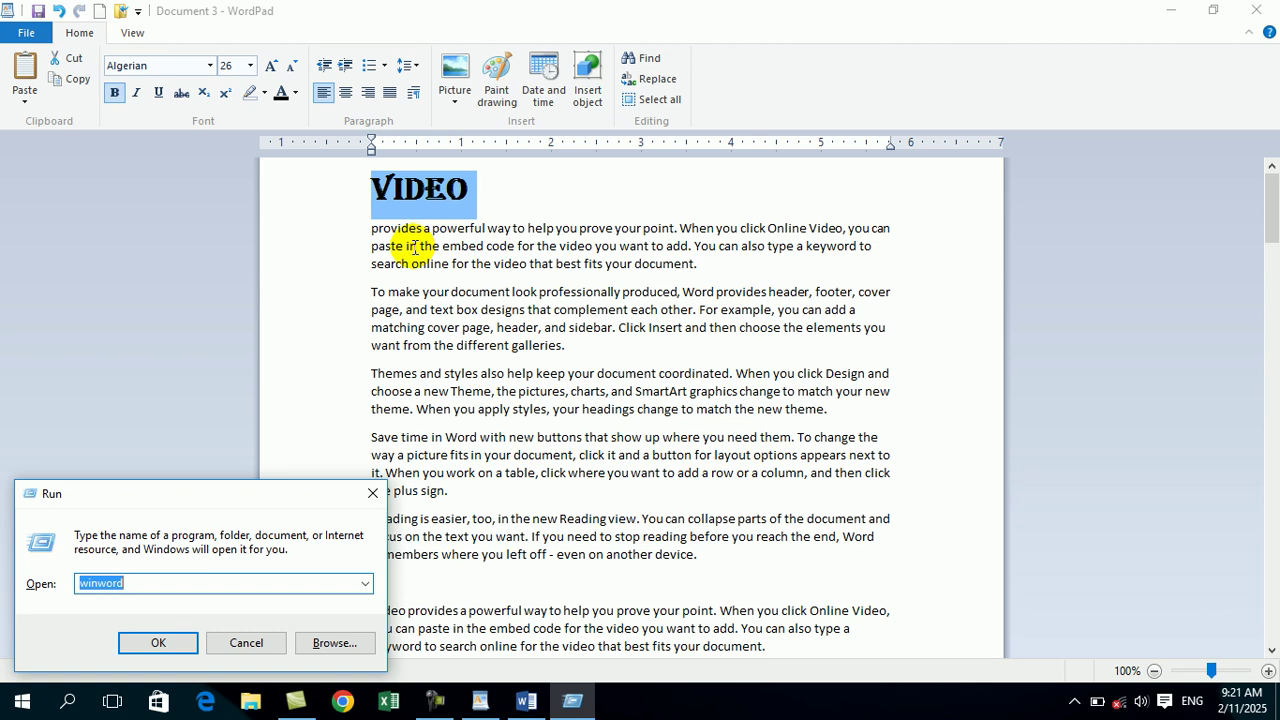
text(osk)
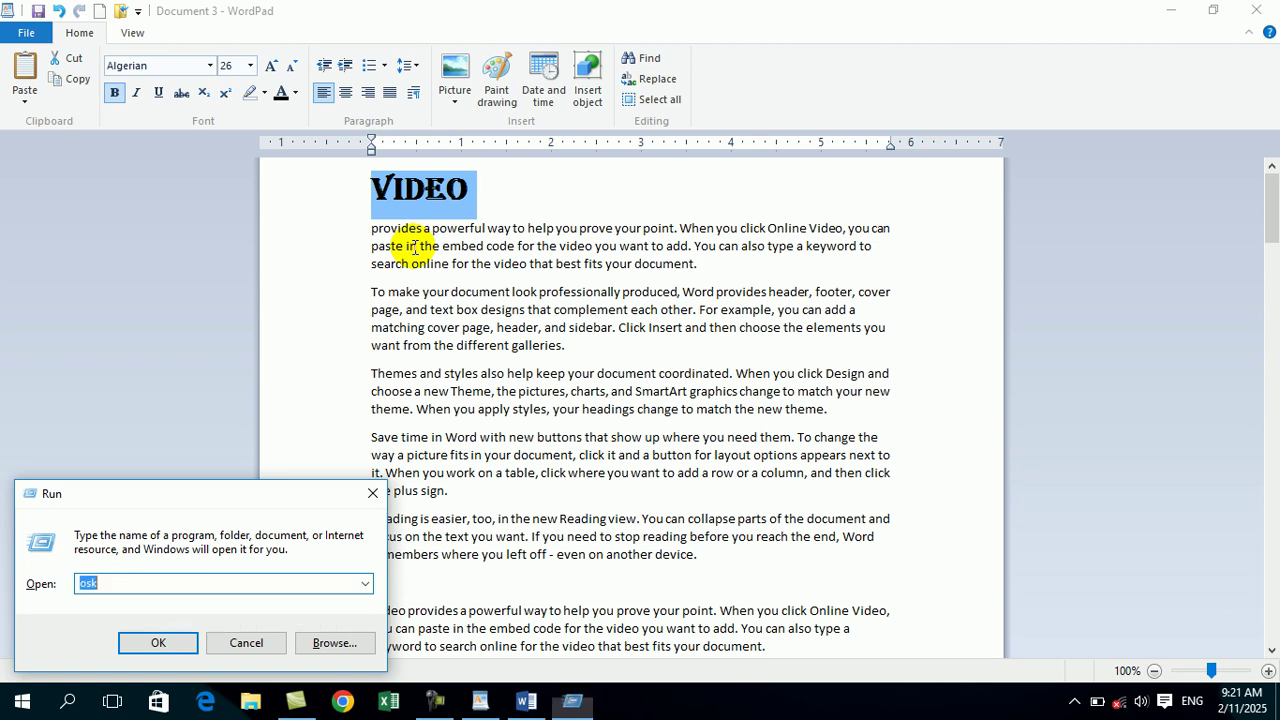
key(Return)
drag(425, 270, 365, 239)
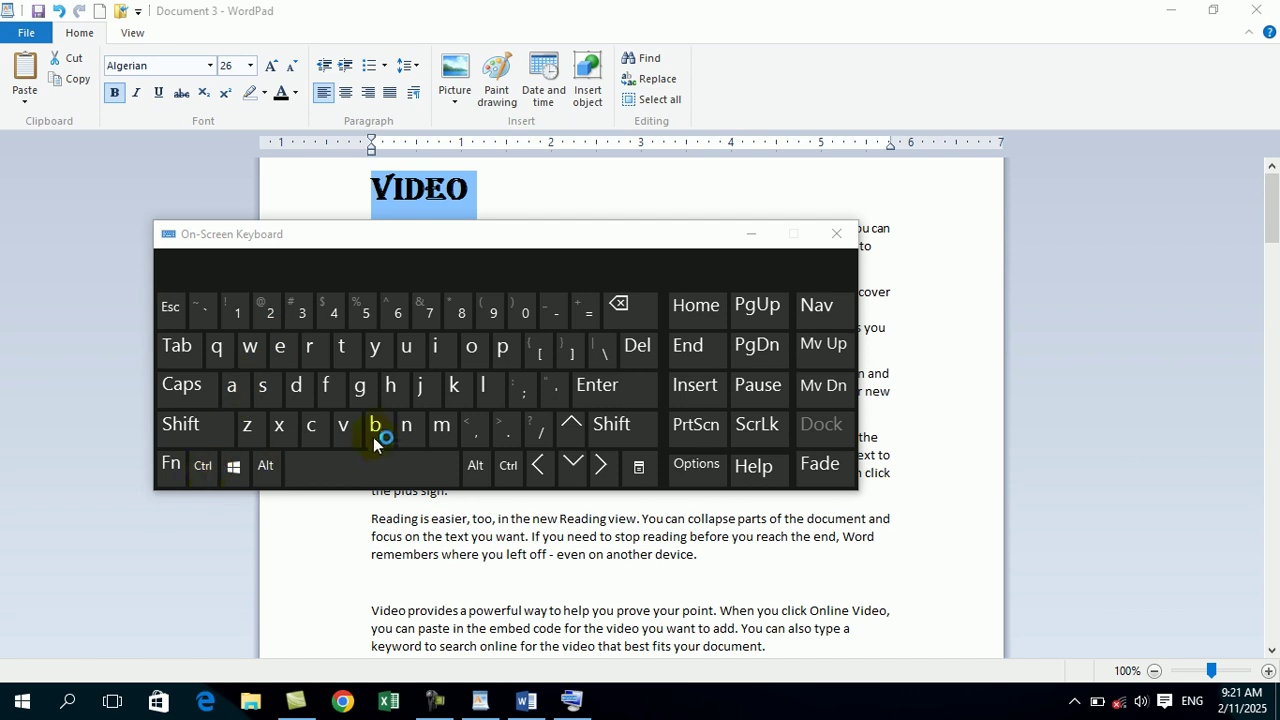
- Toggle bold and italic on the opening "Video" line, leaving both turned off
click(113, 93)
click(113, 94)
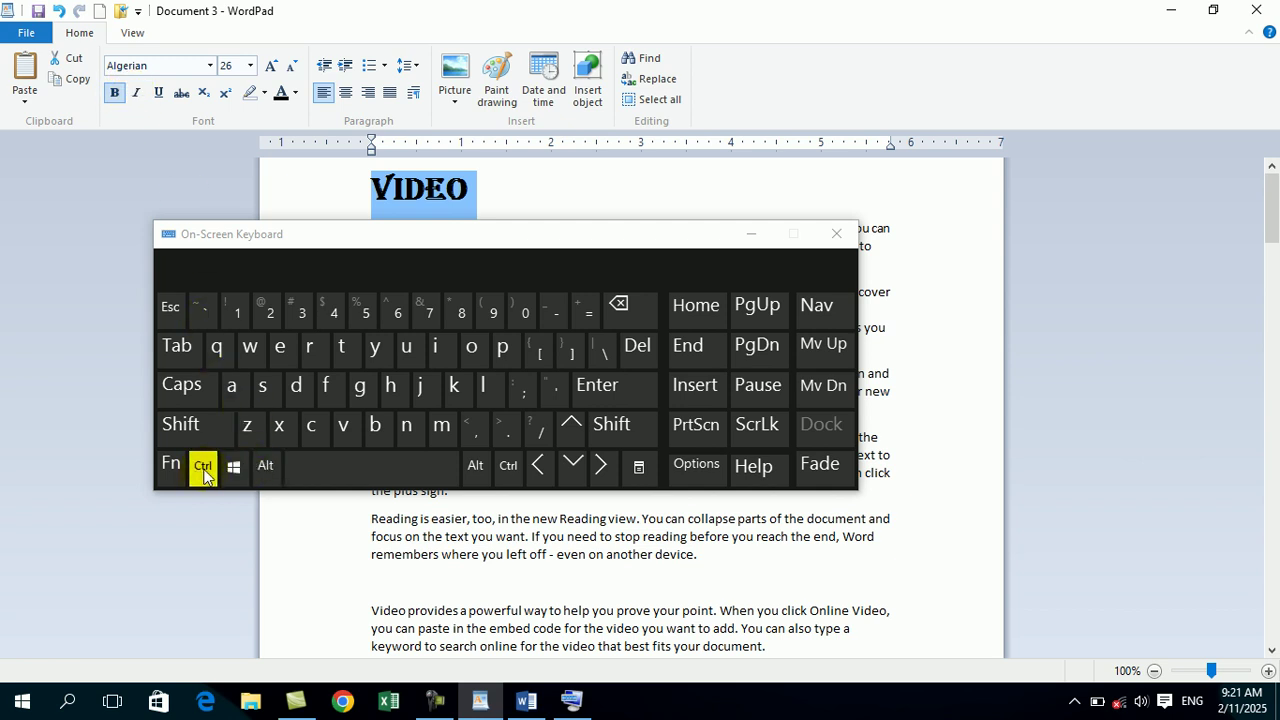
click(137, 94)
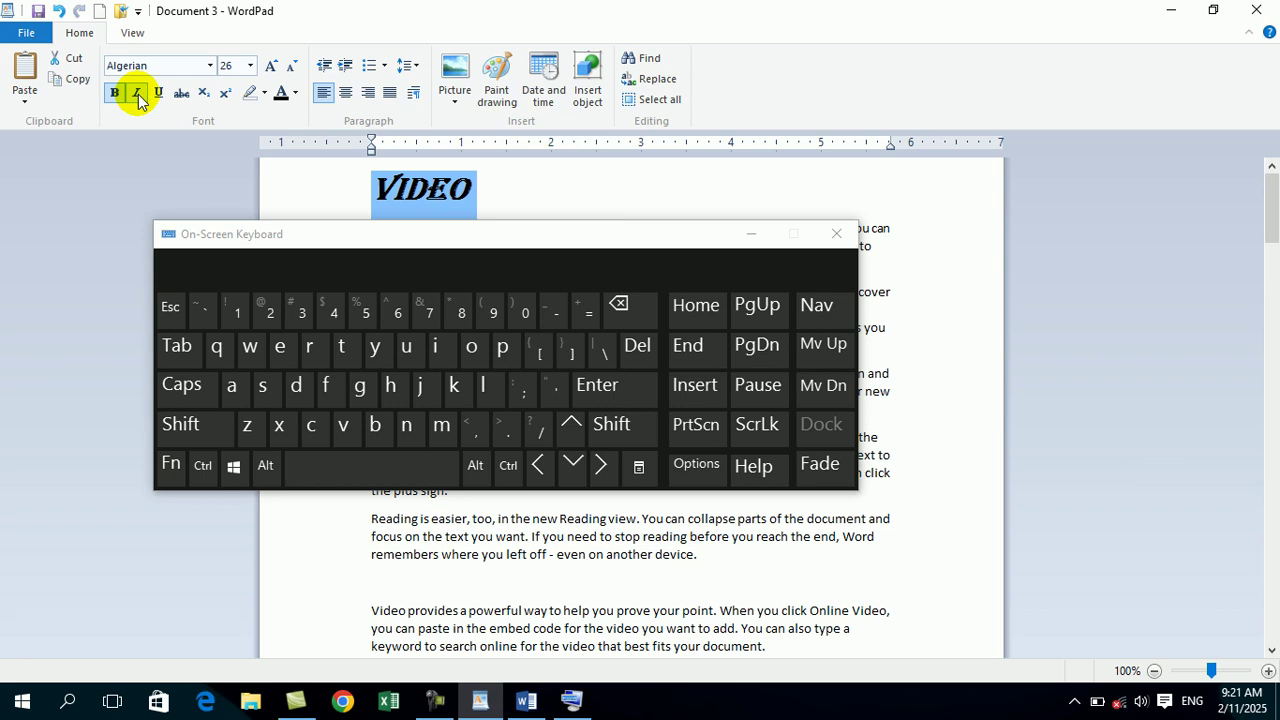
click(139, 94)
click(115, 93)
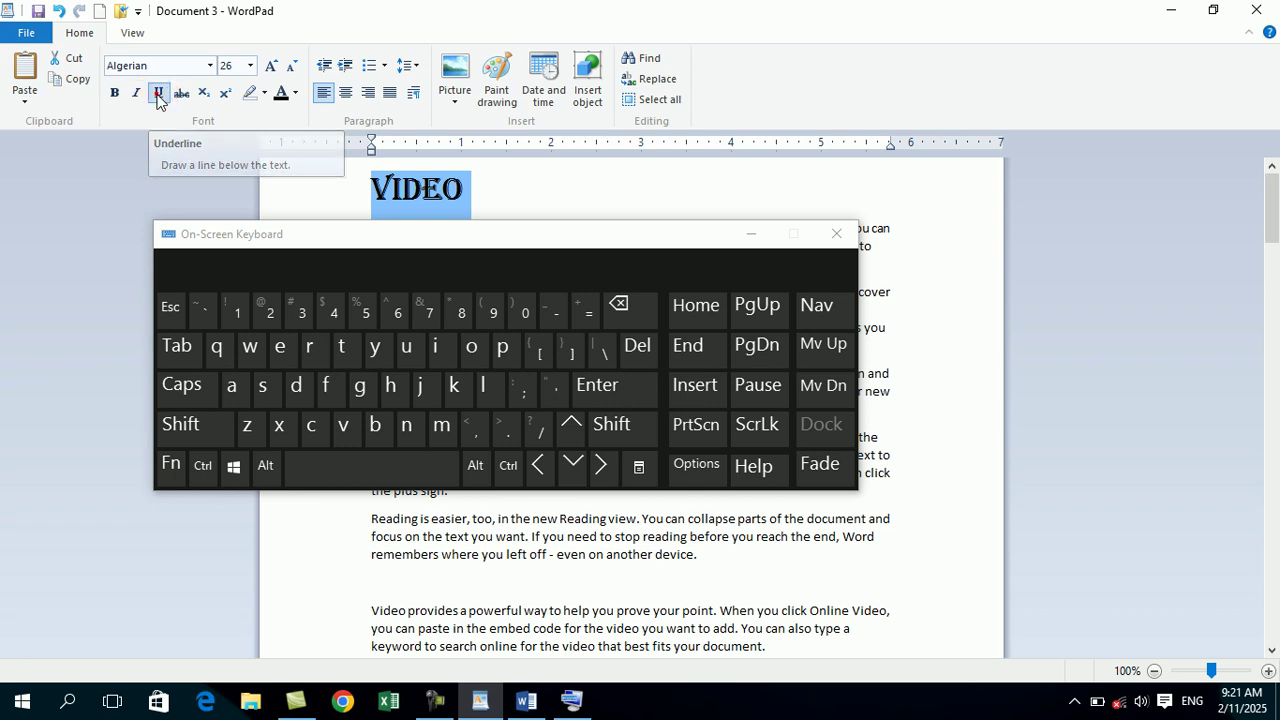
- Turn underline and strikethrough on and off again on the opening "Video" line
click(158, 93)
click(158, 93)
click(181, 93)
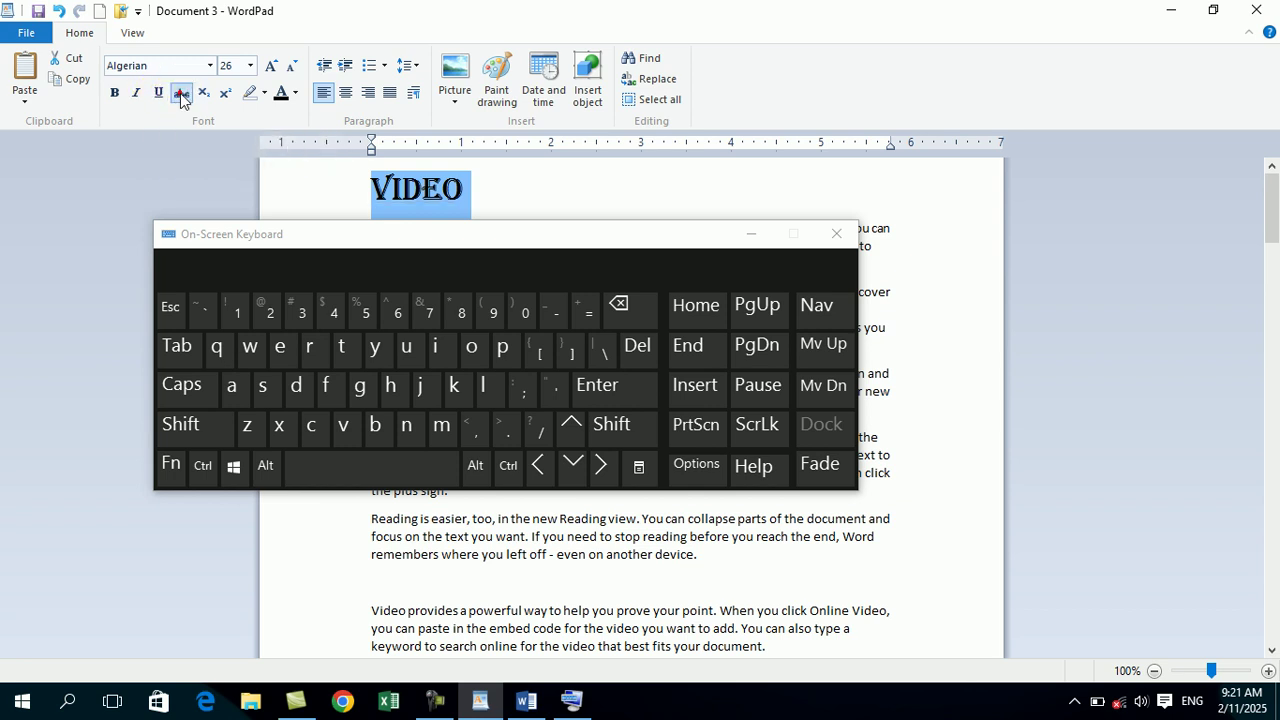
click(182, 94)
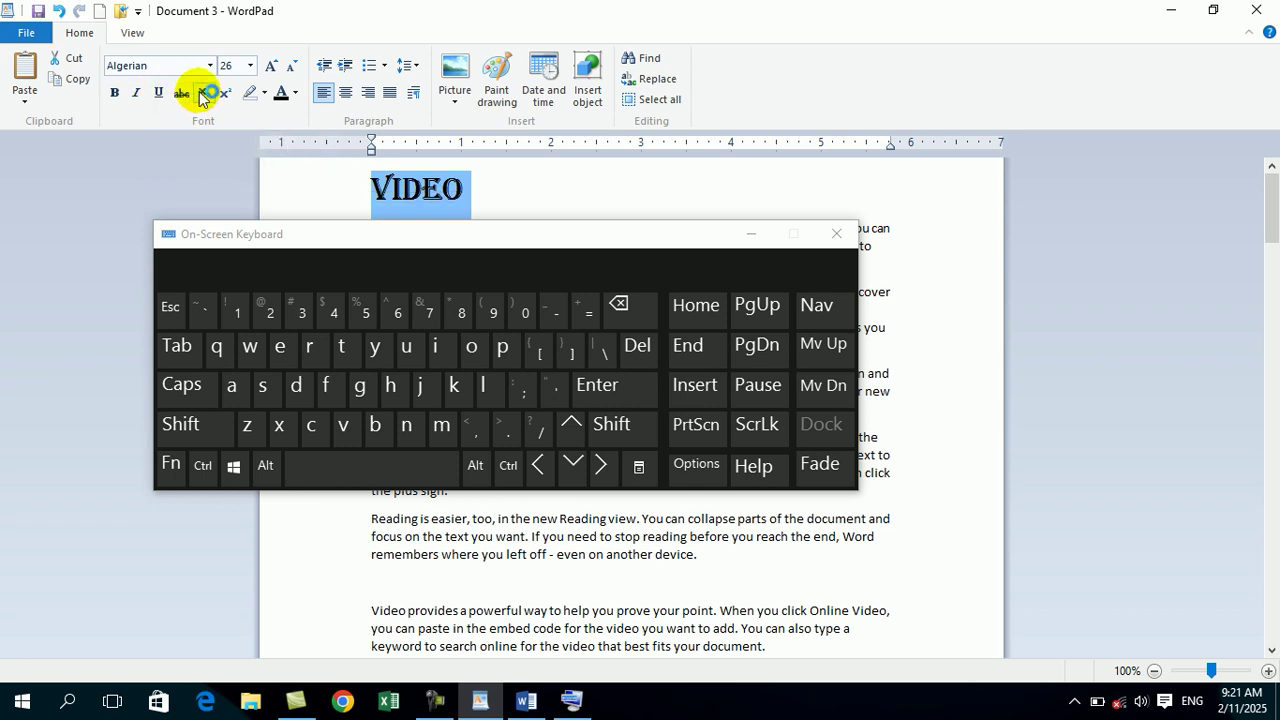
click(203, 94)
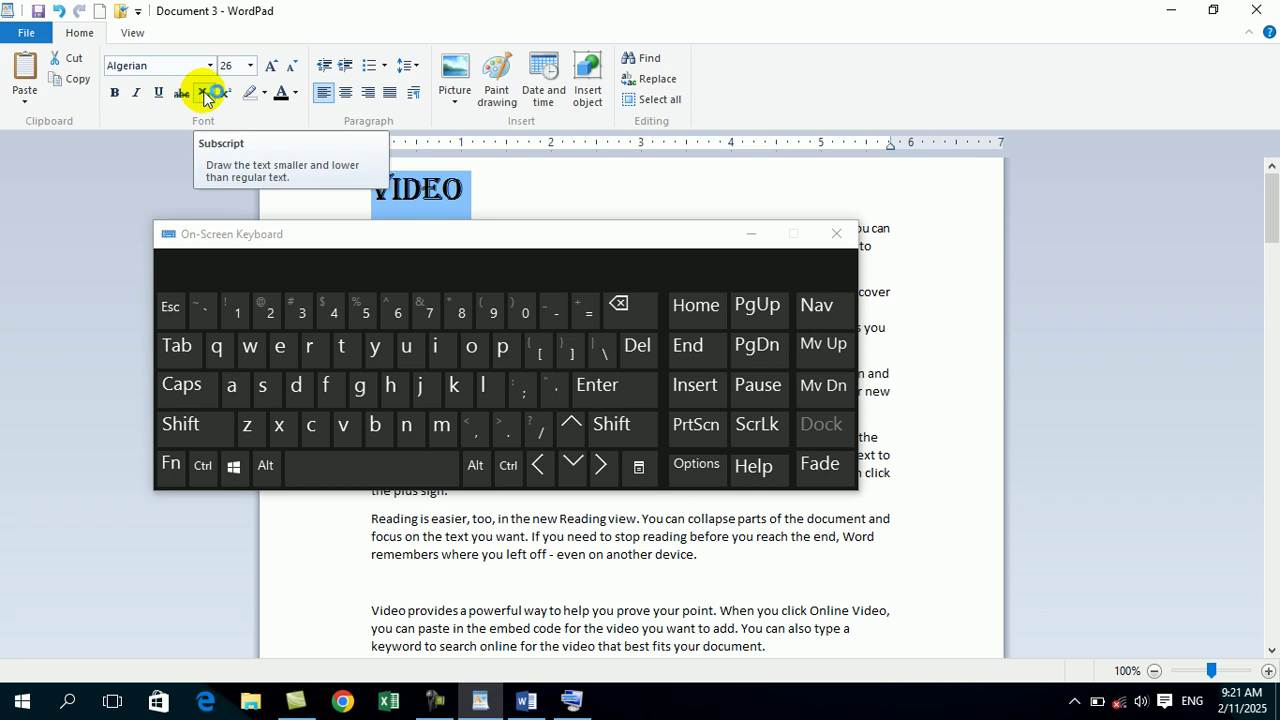
- Add a new line reading H2O below the "Video" line, moving the On-Screen Keyboard lower to clear the text
click(517, 189)
key(Return)
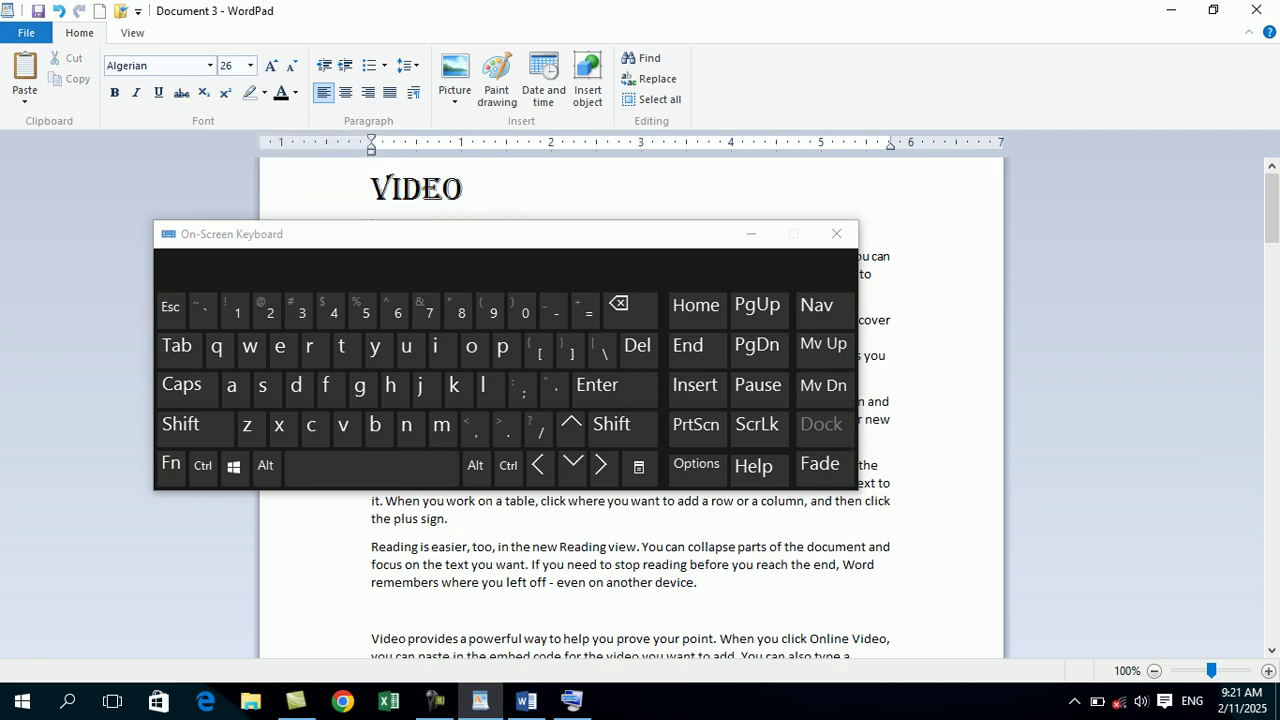
drag(503, 236, 511, 330)
text(H2)
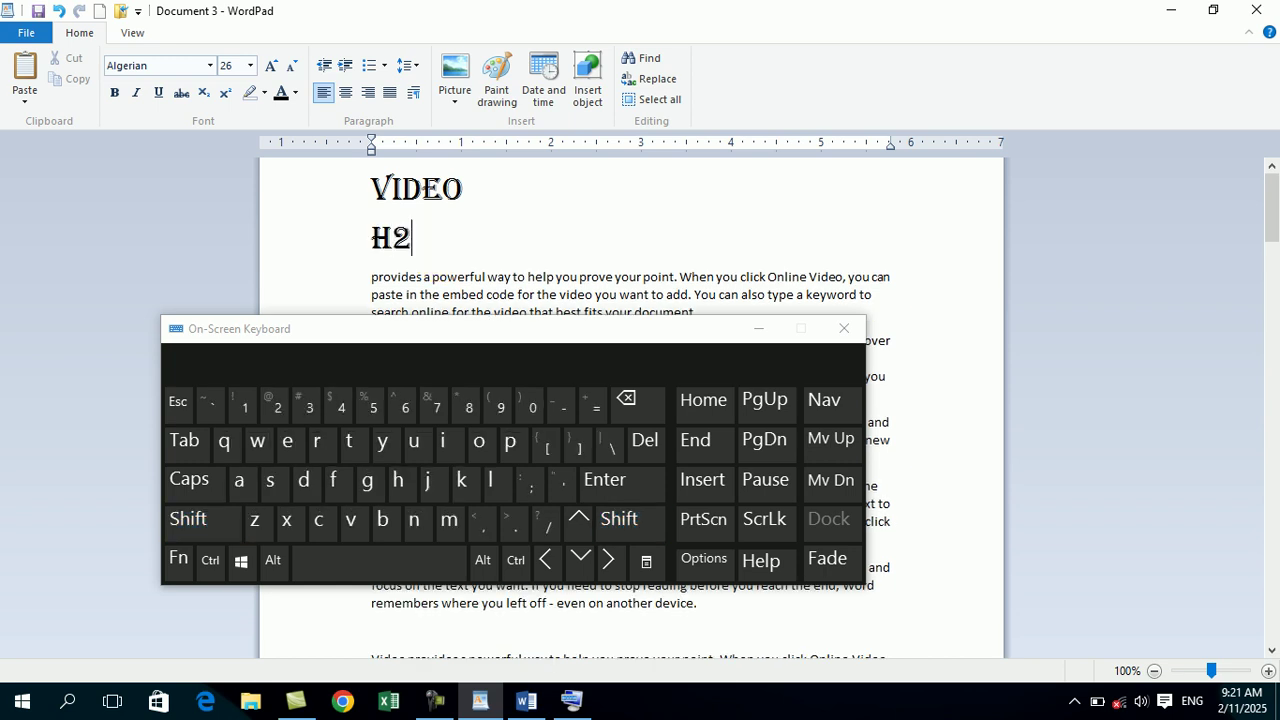
text(O)
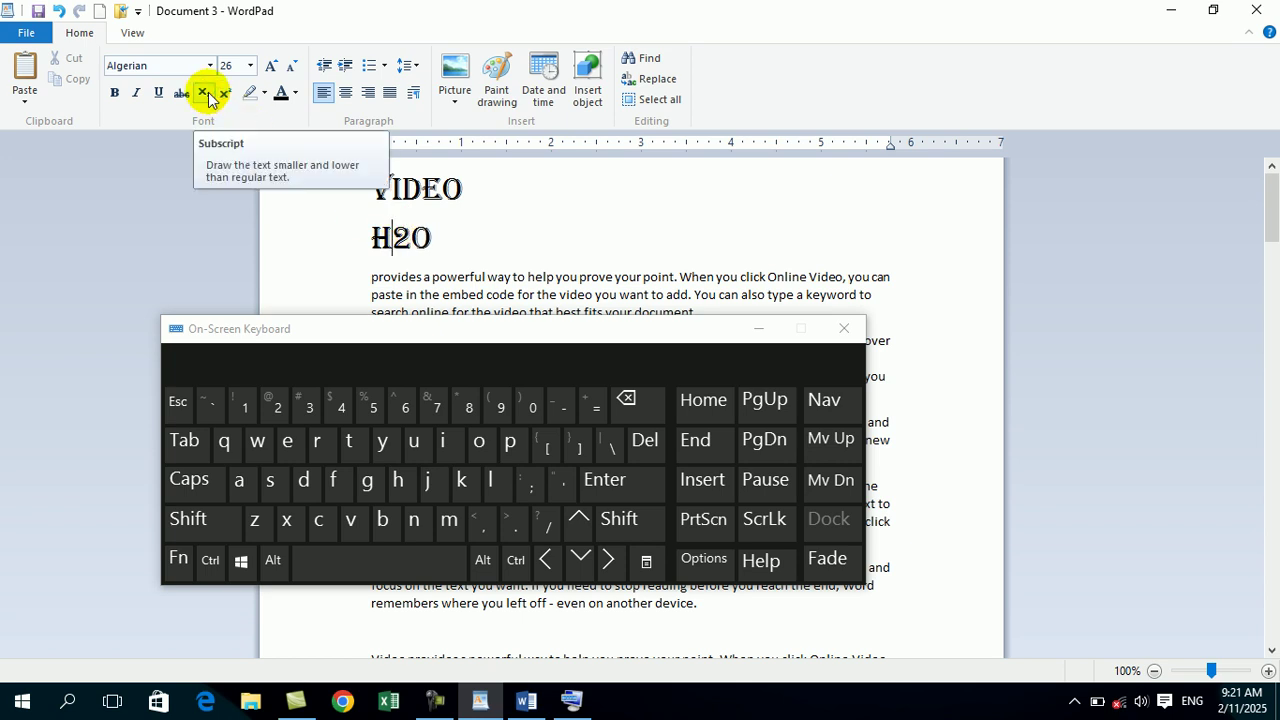
double_click(402, 238)
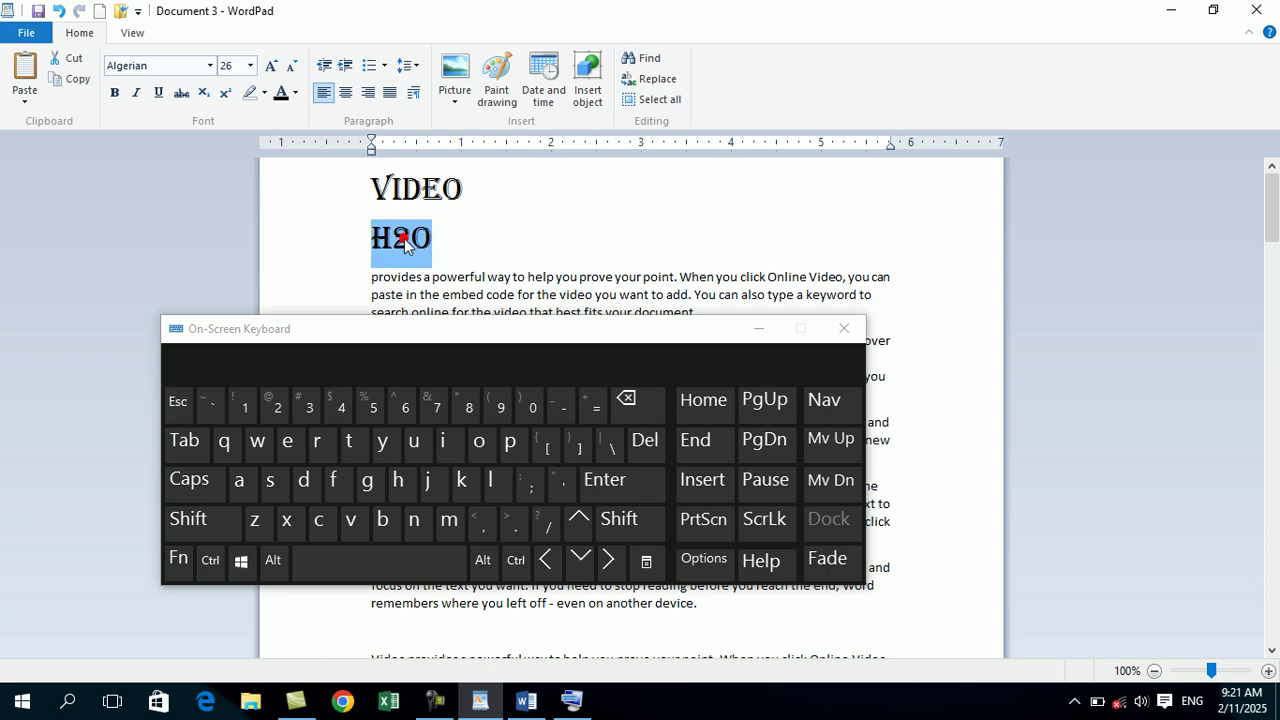
- Add a line reading 22 below H2O and format its second digit as superscript
click(443, 238)
key(Return)
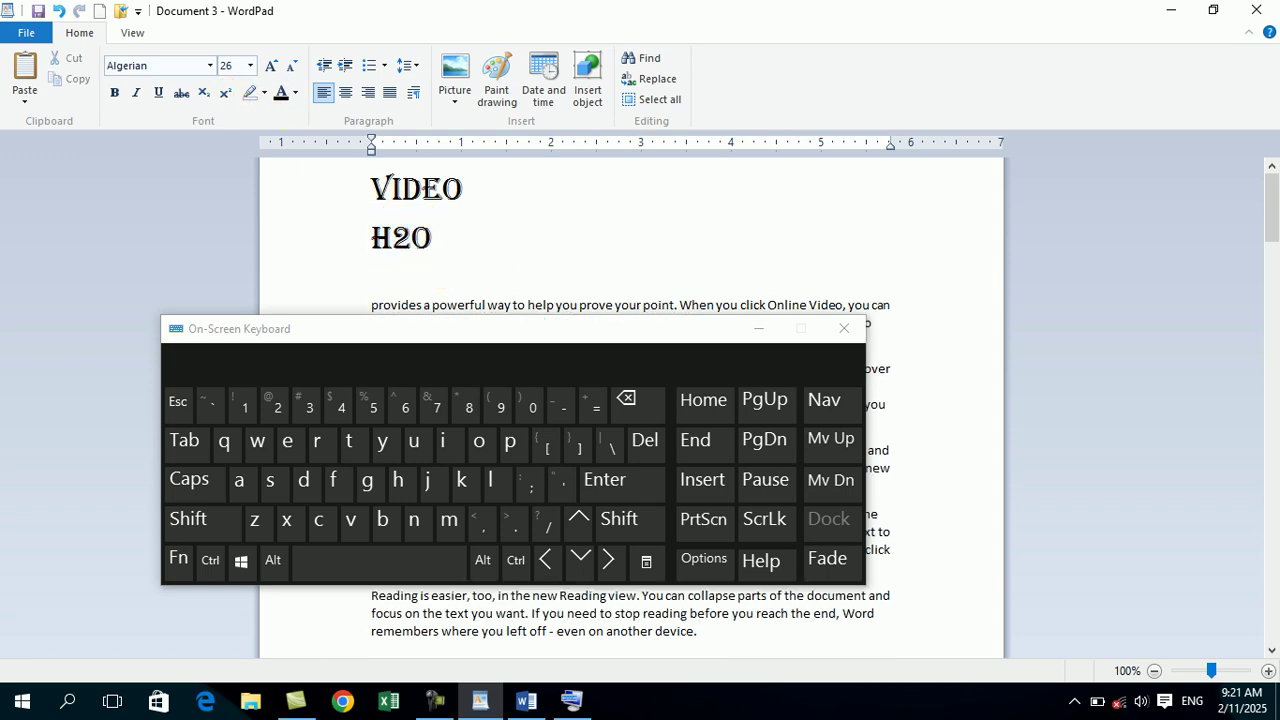
text(22)
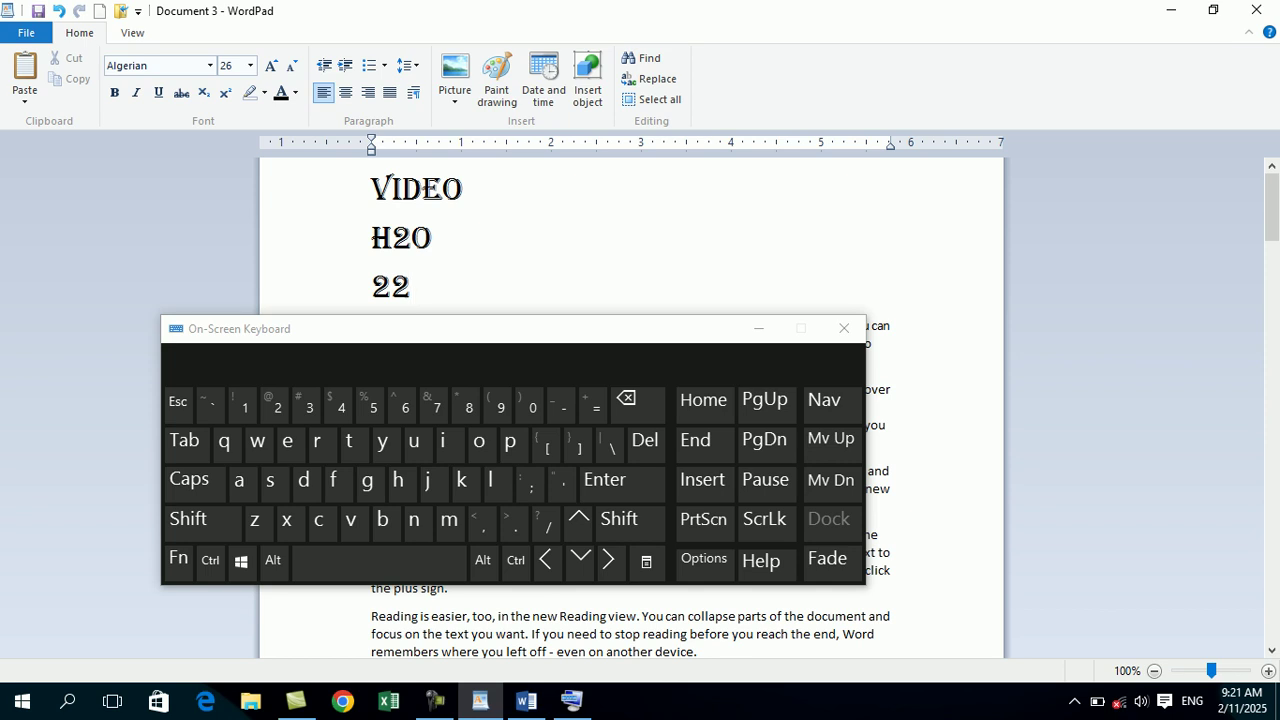
key(shift+Left)
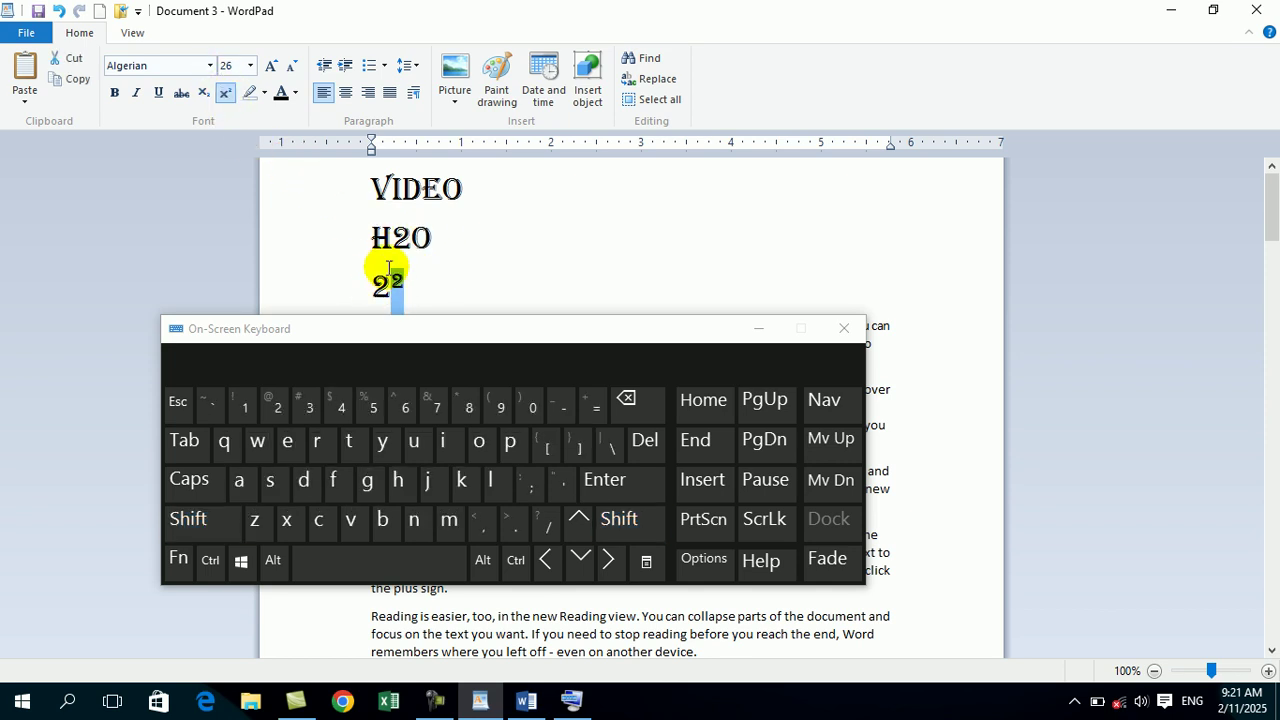
- Format the 2 in H2O as subscript
click(409, 240)
key(shift)
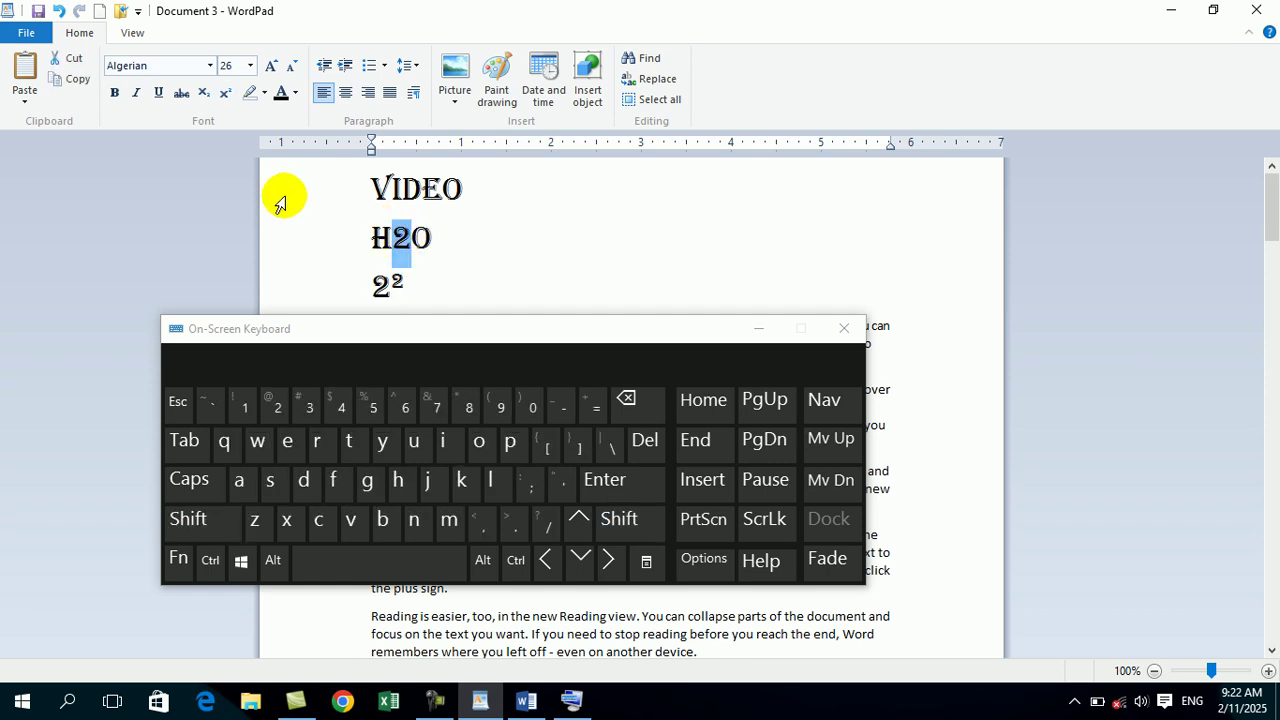
click(203, 98)
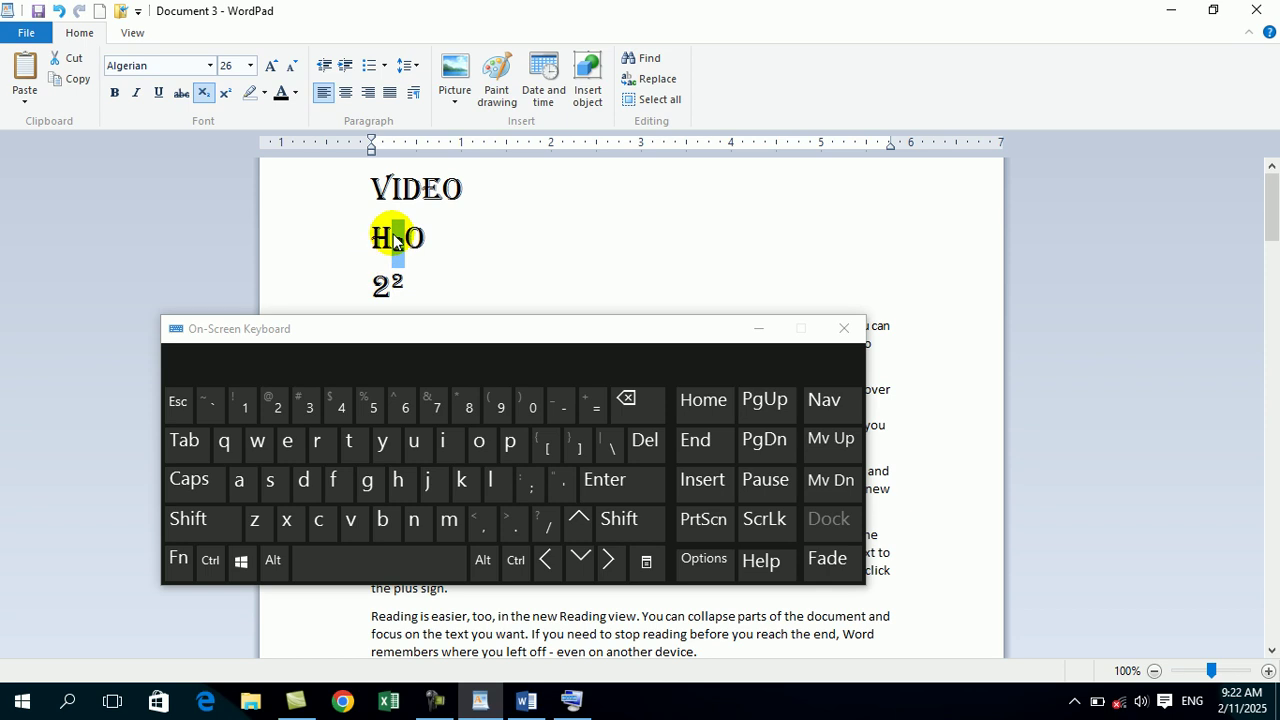
- Insert a blank line after the 2² line and minimize the On-Screen Keyboard
click(425, 270)
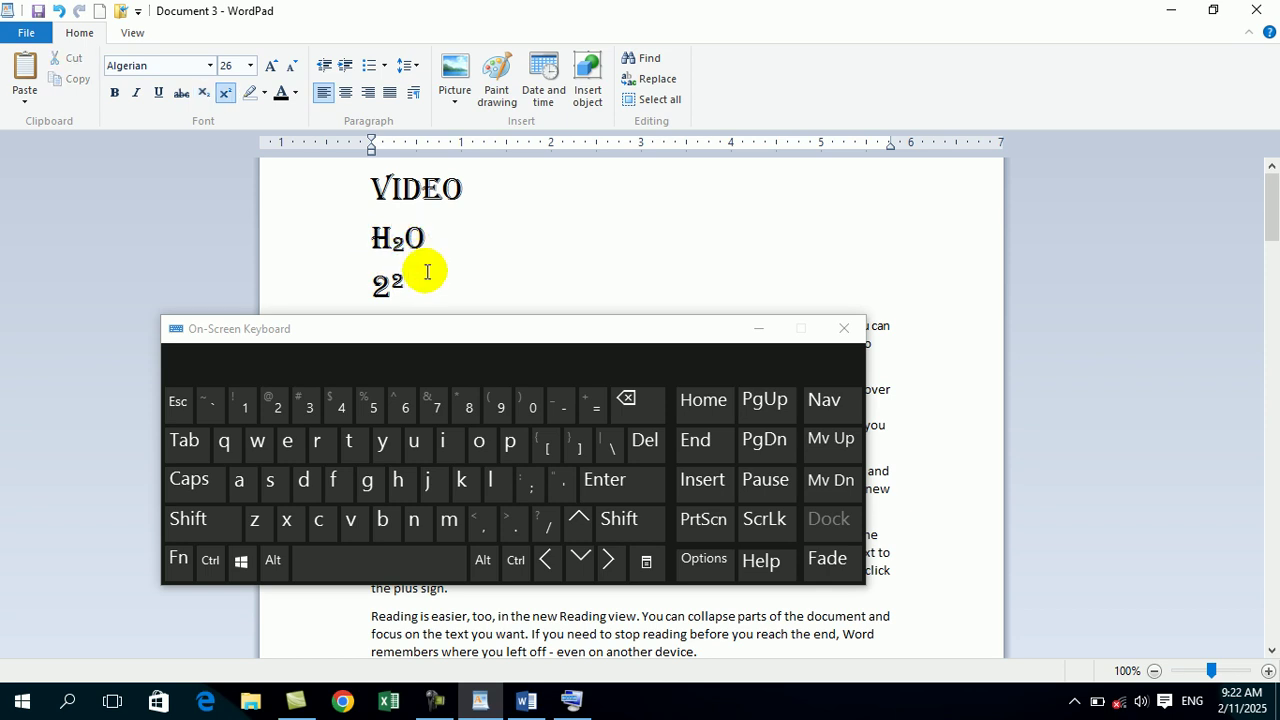
key(Return)
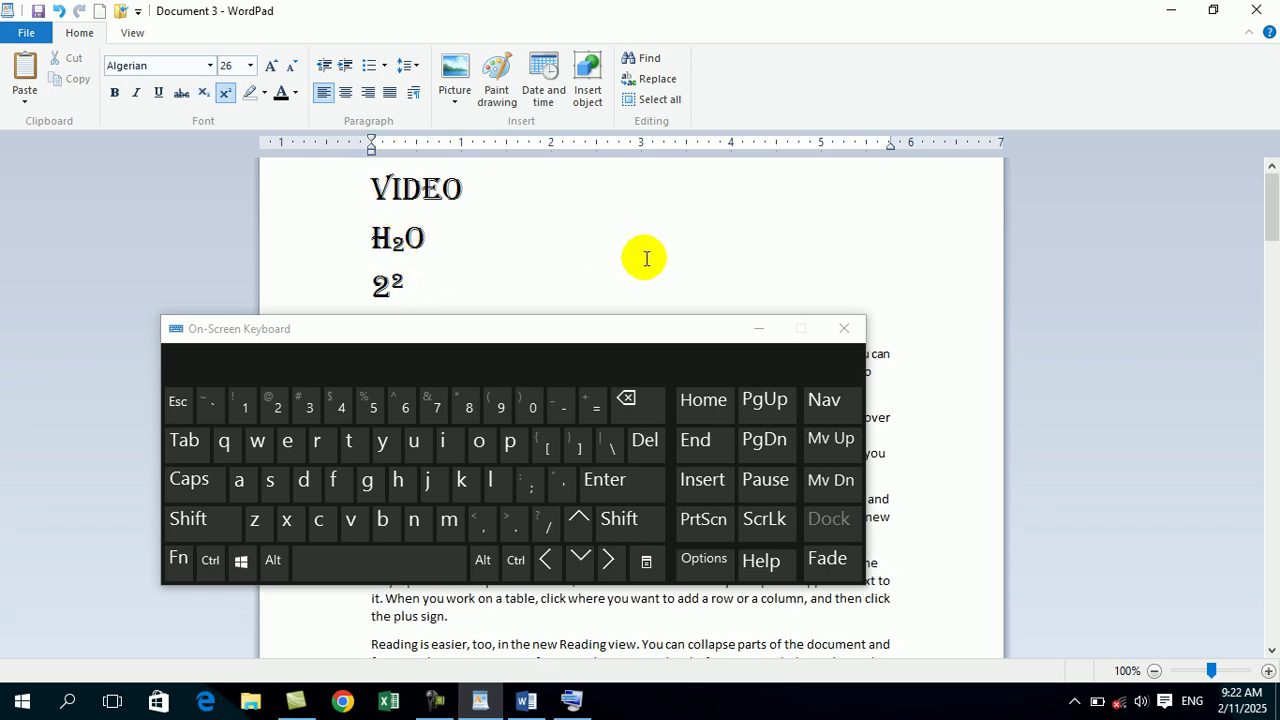
click(757, 338)
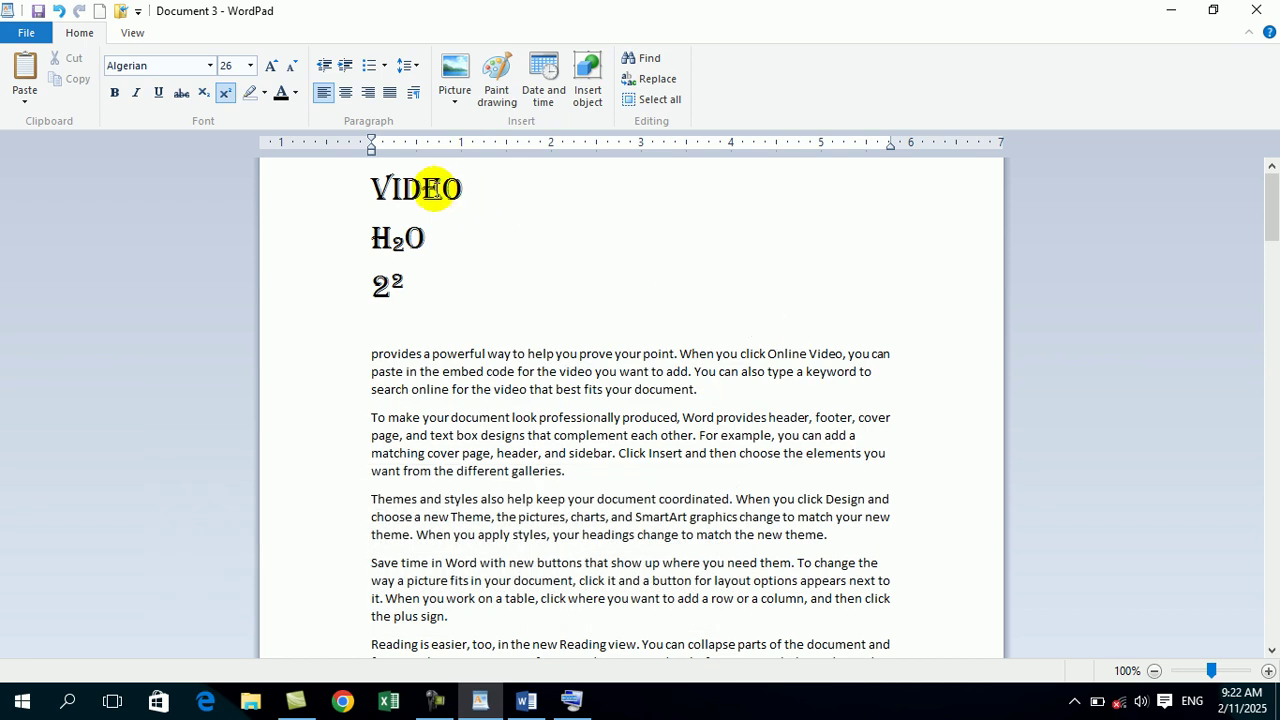
- Highlight the opening "Video" line, trying bright green before settling on red
double_click(435, 193)
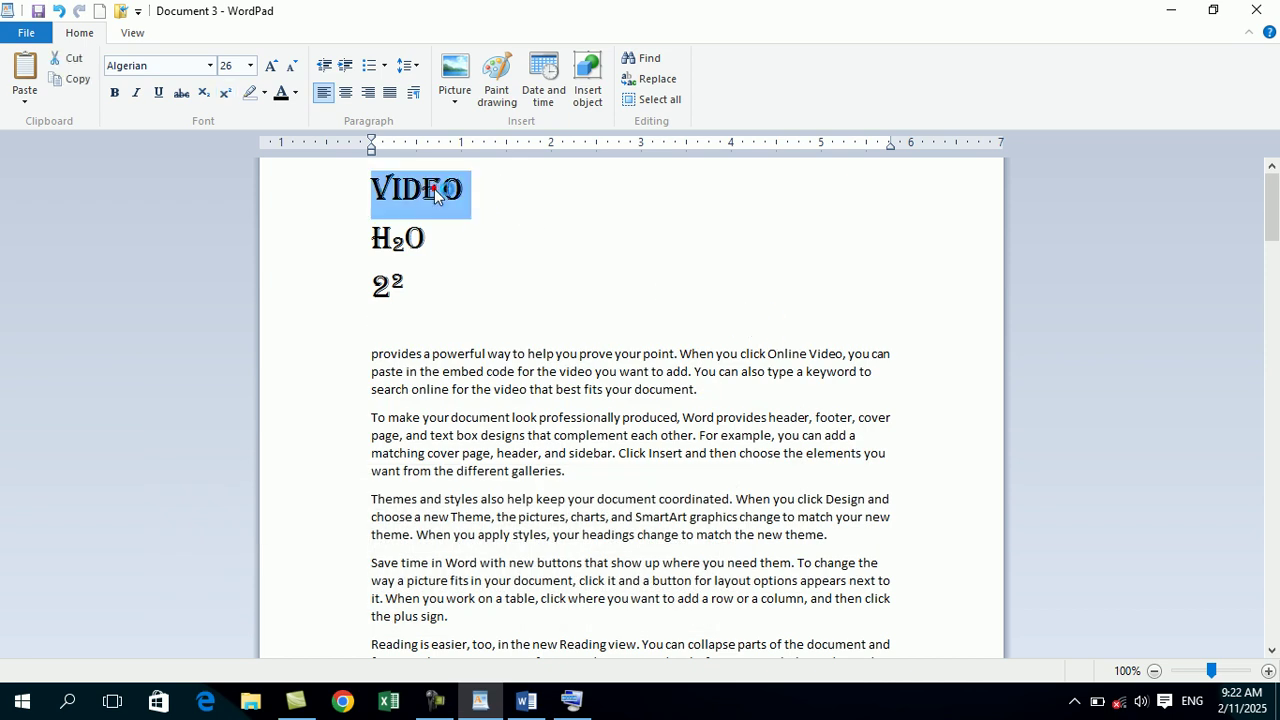
click(265, 93)
click(280, 122)
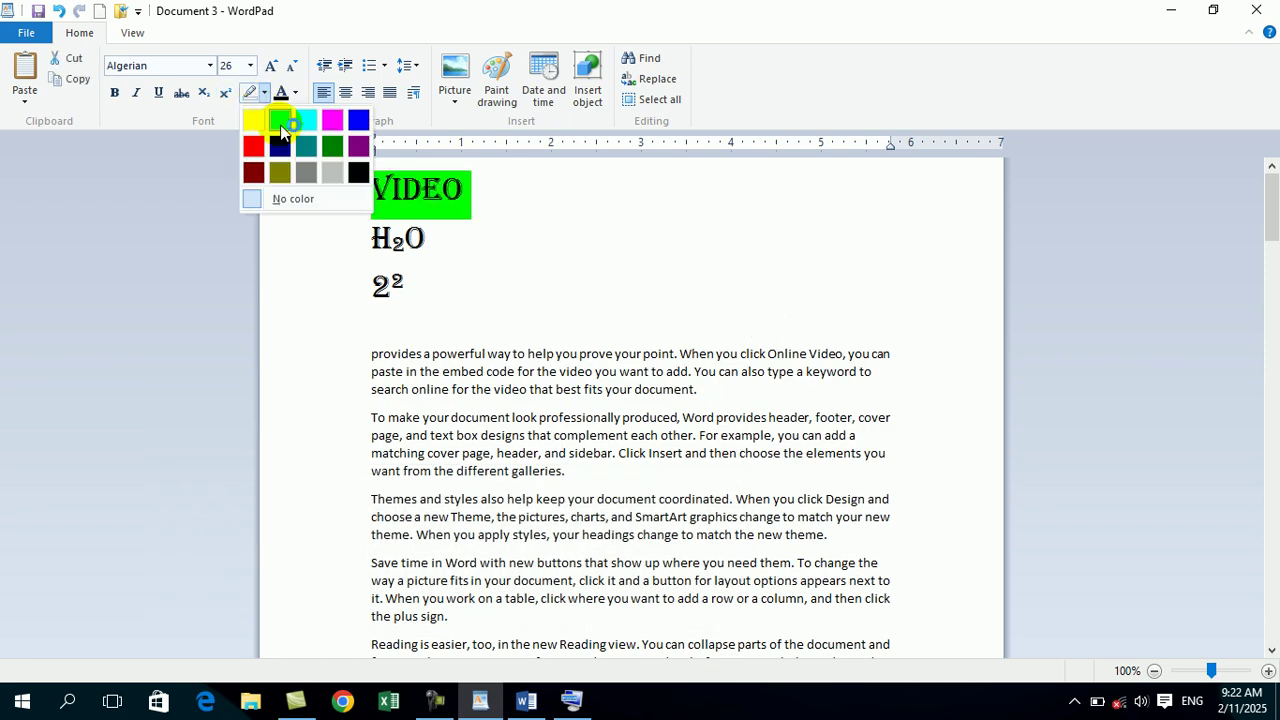
click(285, 119)
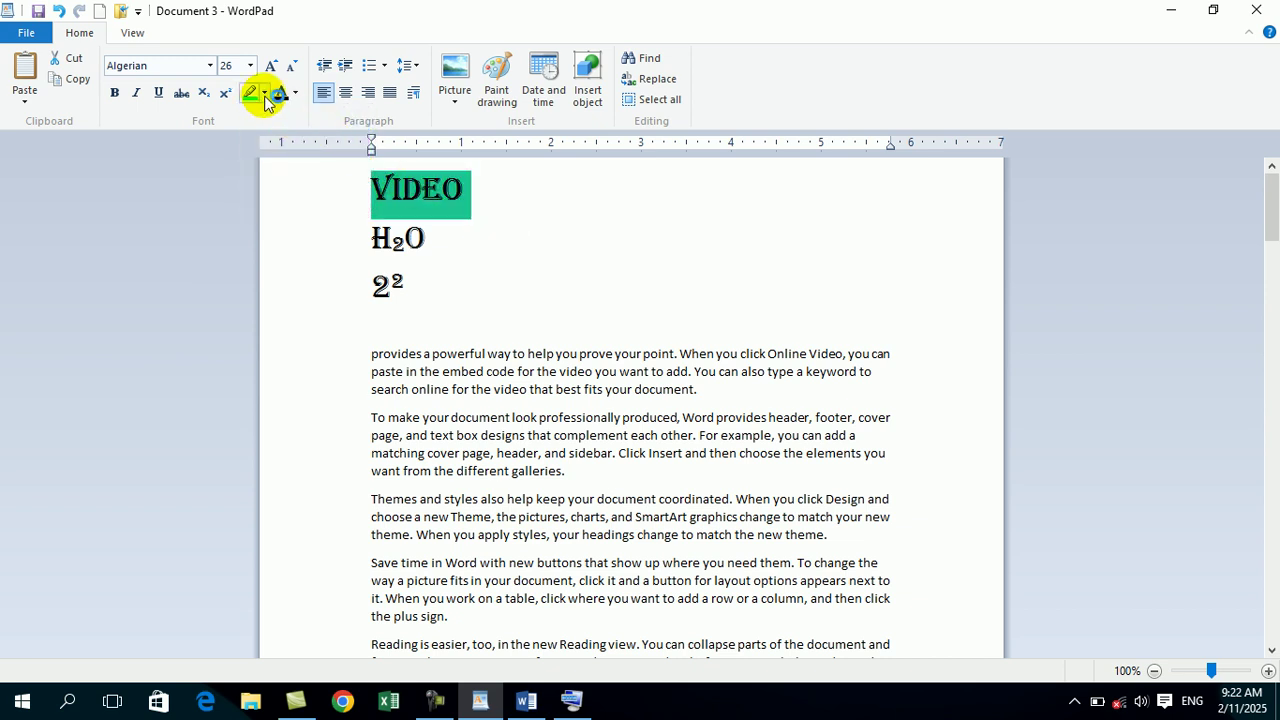
click(264, 94)
click(255, 122)
click(251, 148)
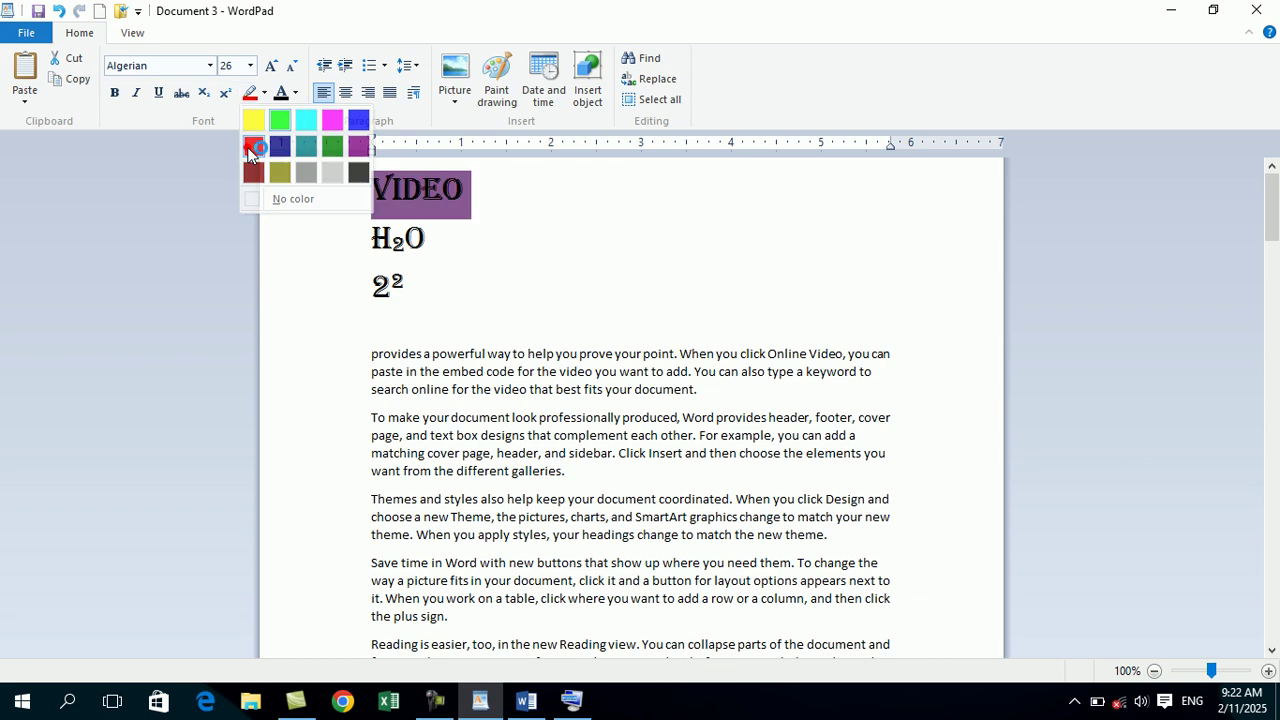
click(538, 257)
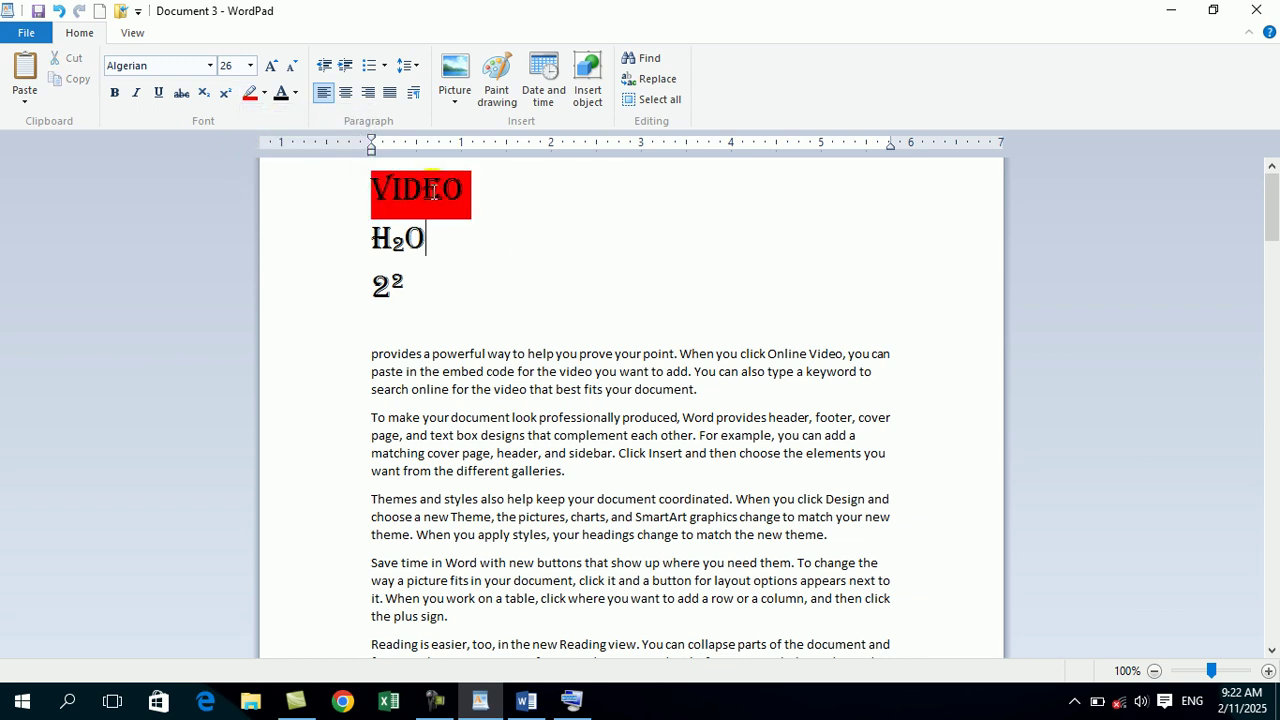
- Set the font color of the red-highlighted "Video" line to white
click(295, 93)
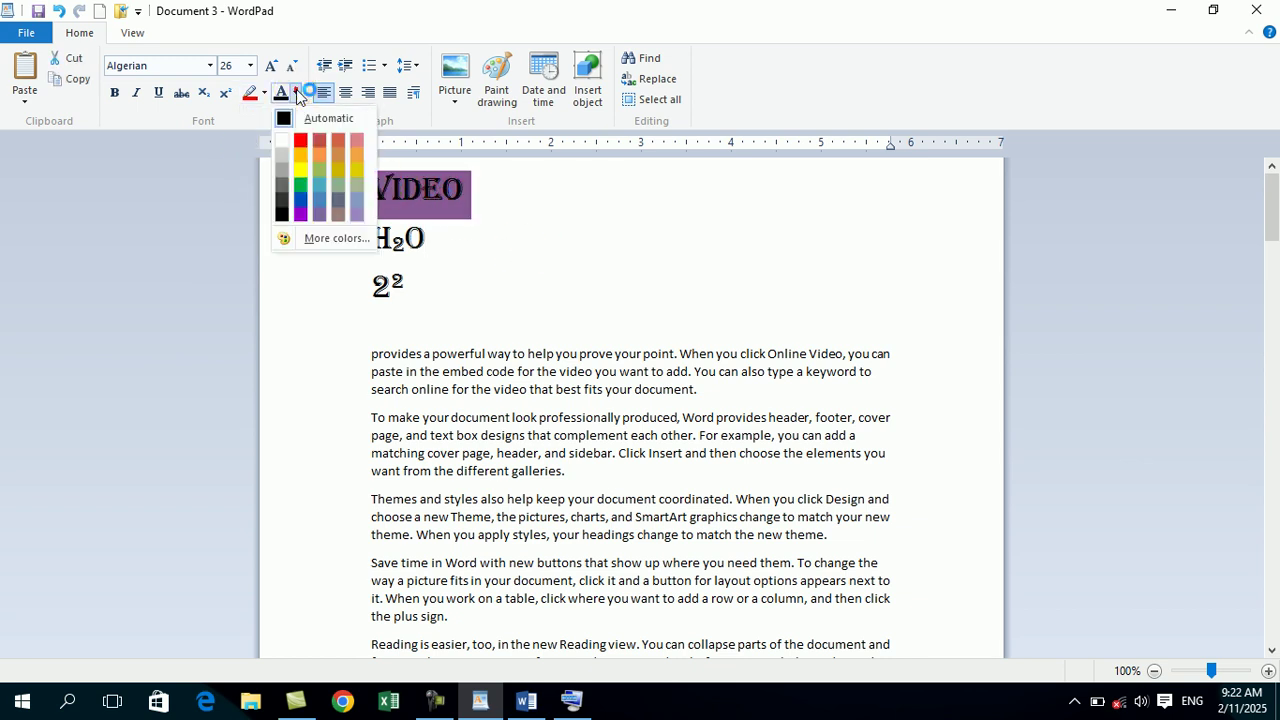
click(282, 143)
click(514, 255)
- Set the font color of the whole paragraph starting "provides a powerful way" to red
click(410, 335)
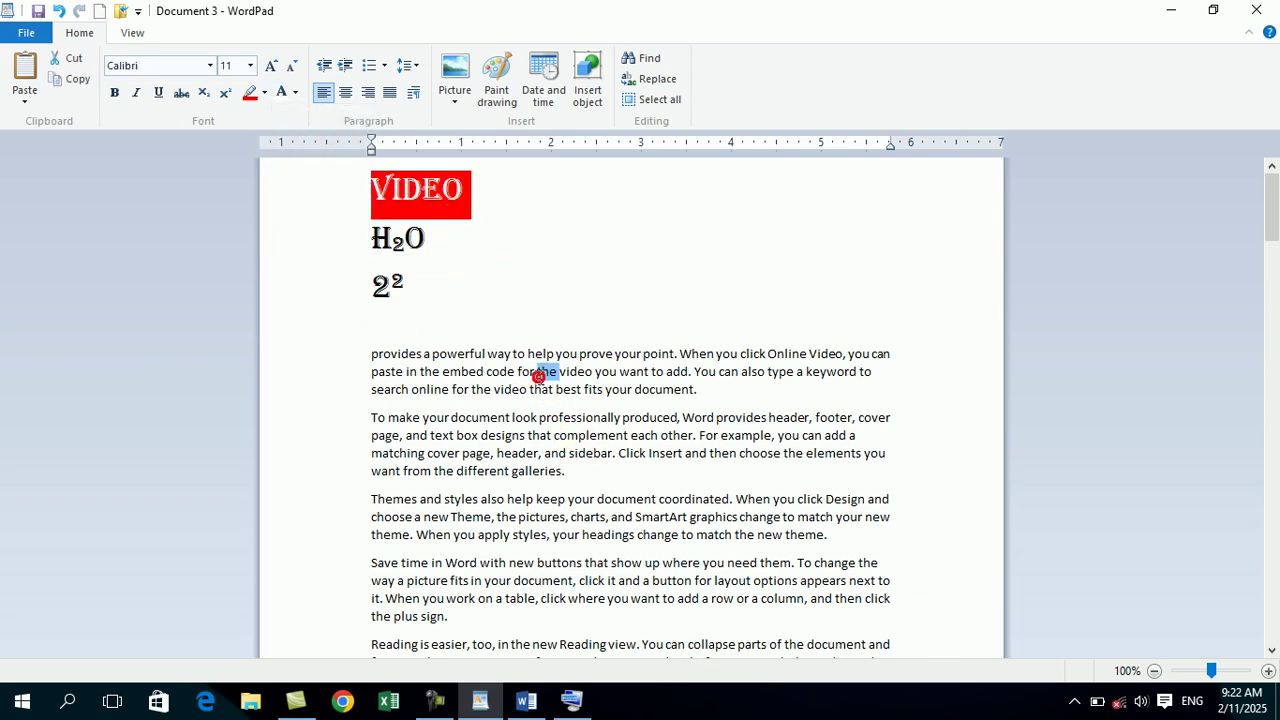
double_click(307, 383)
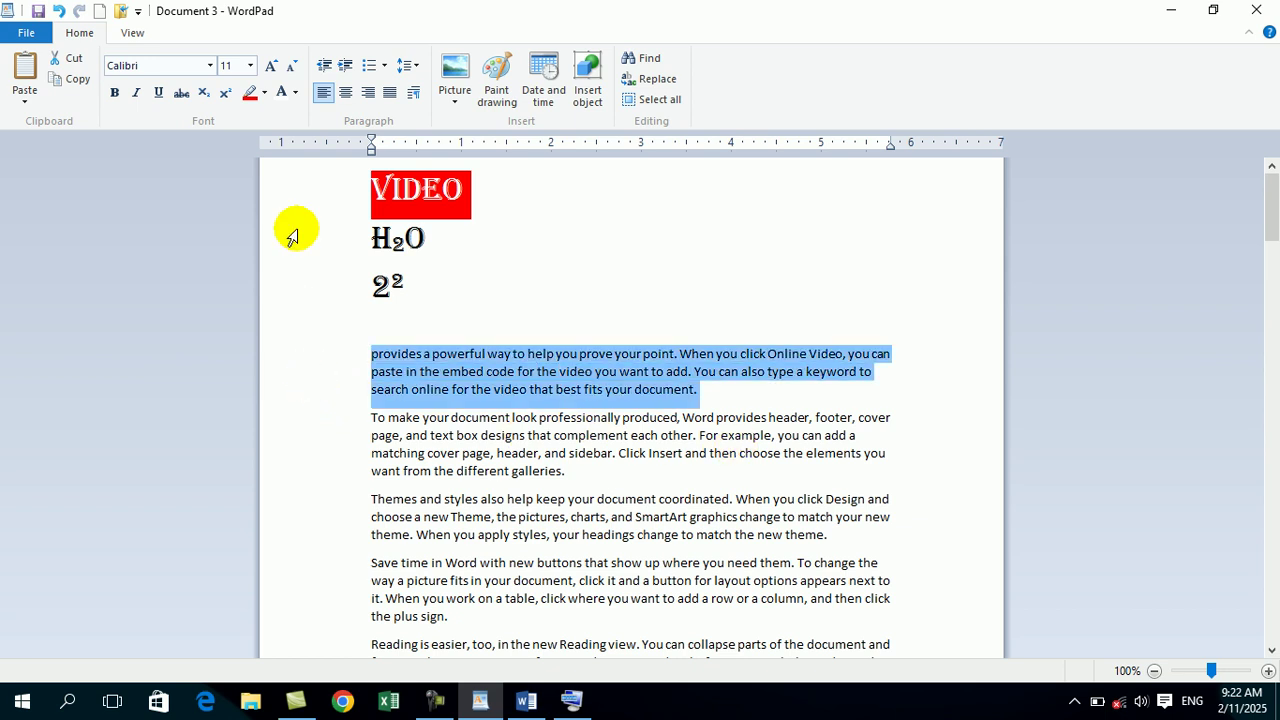
click(296, 93)
click(302, 142)
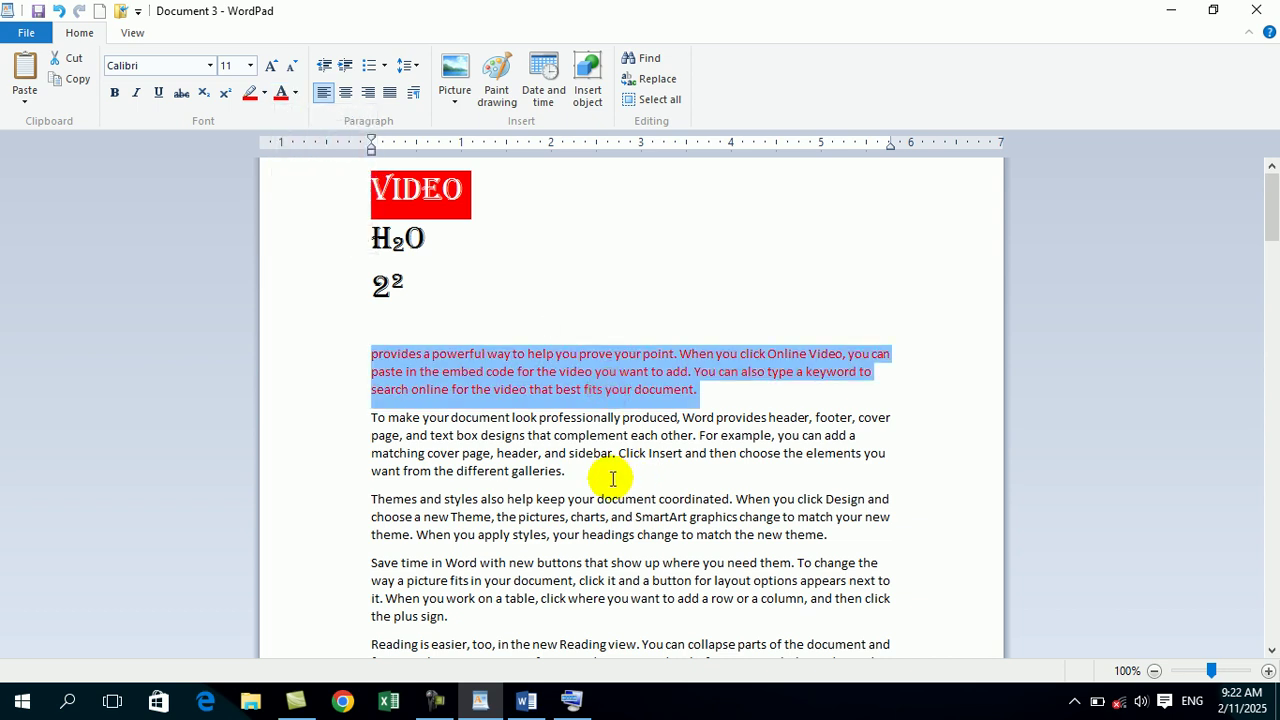
click(610, 477)
- Highlight the whole paragraph starting "To make your document look professionally produced" in olive
double_click(314, 437)
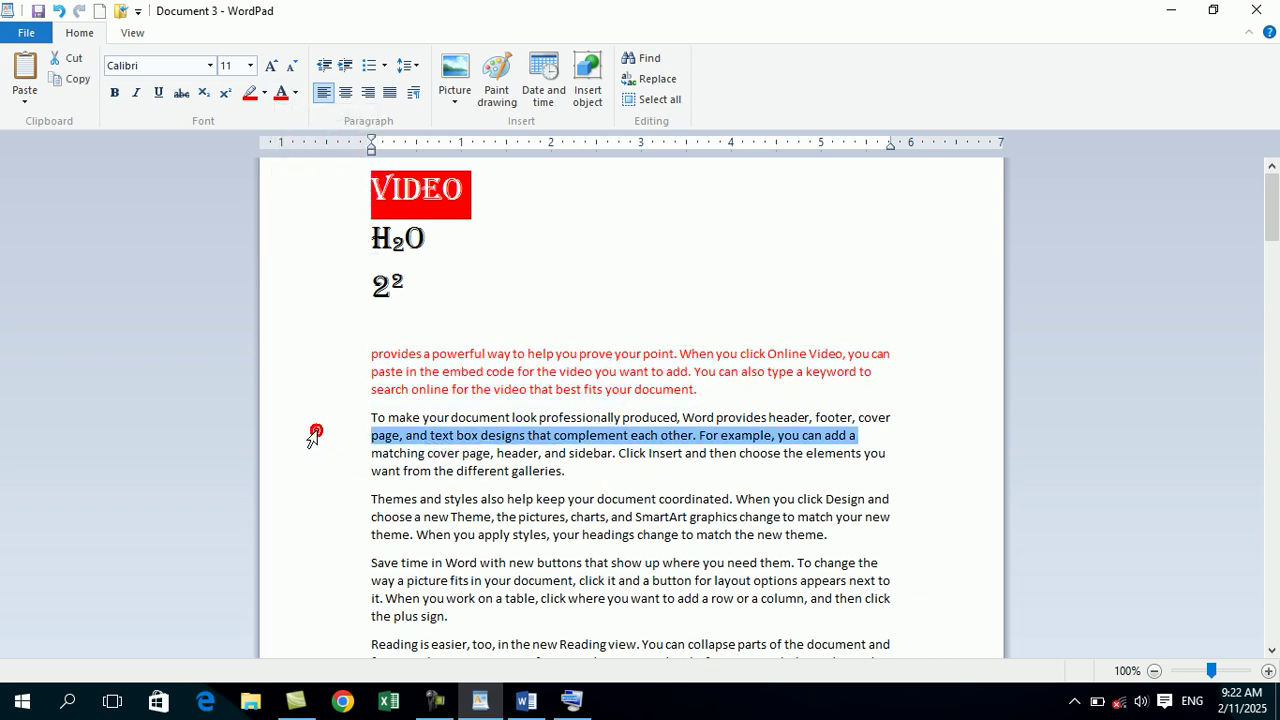
click(262, 93)
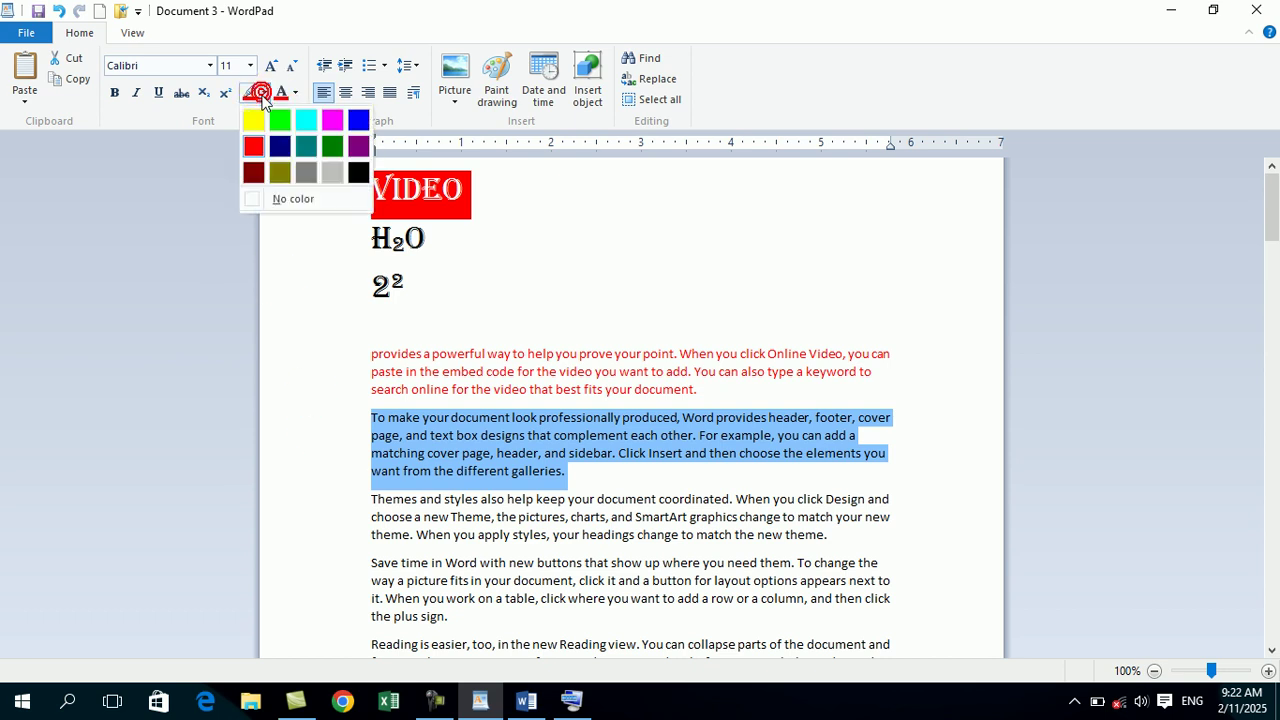
click(280, 172)
click(779, 404)
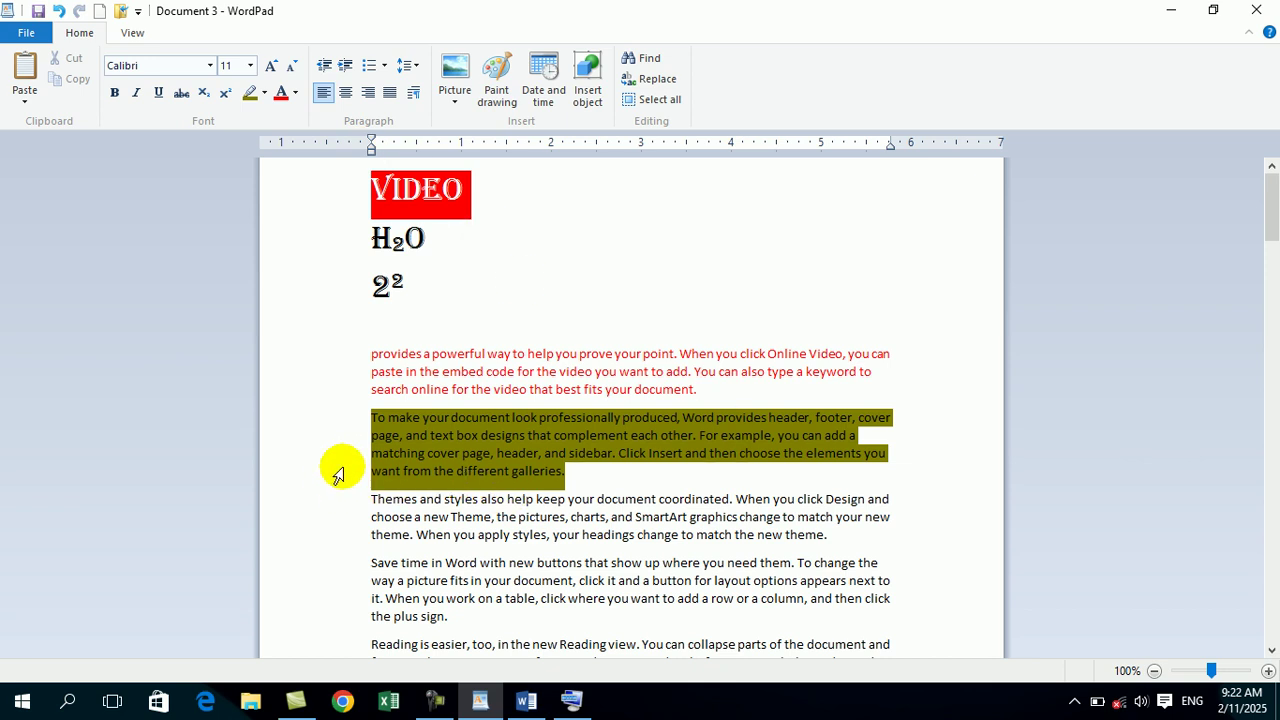
click(434, 700)
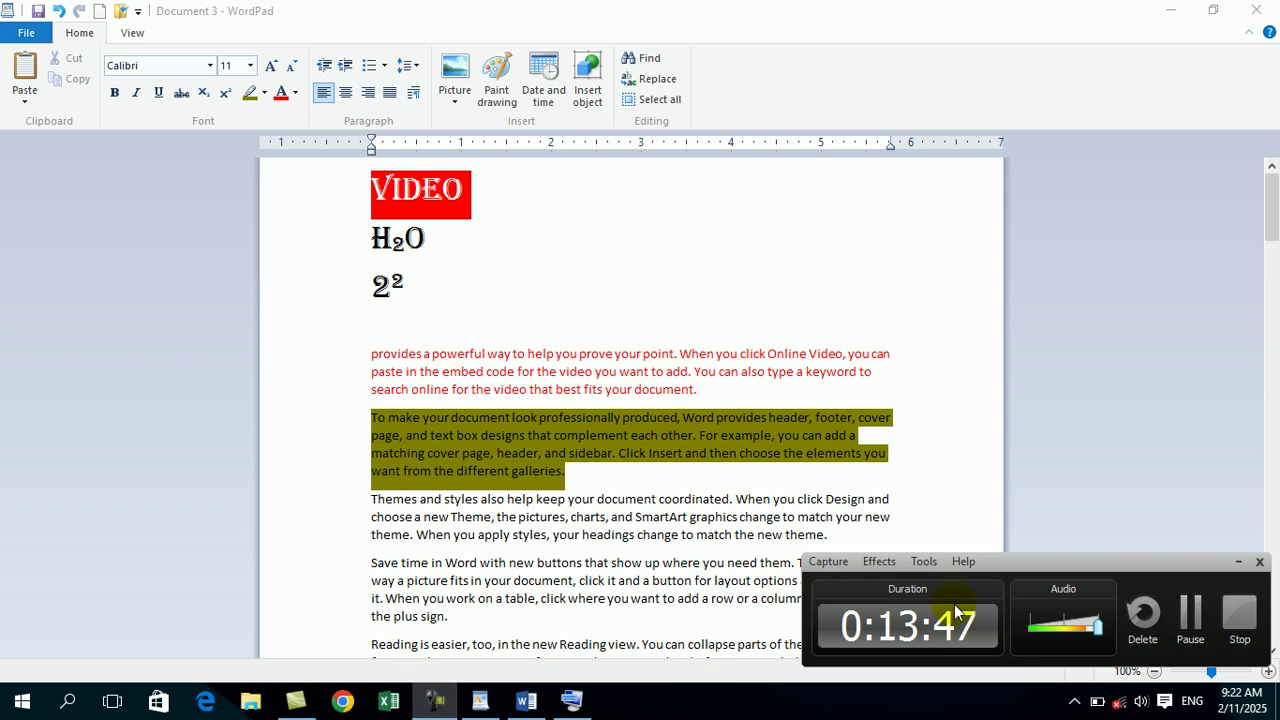